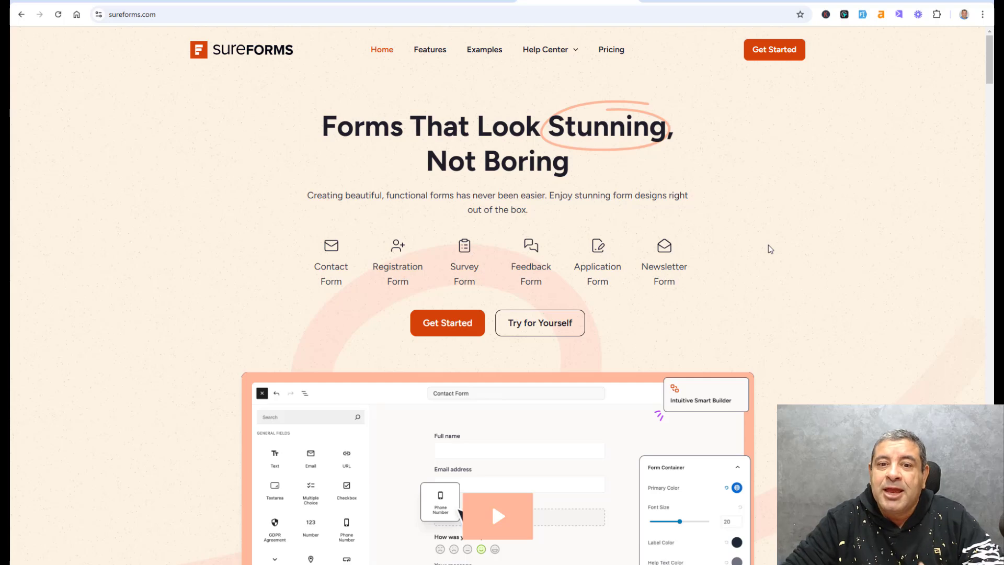
Open the Event Sign-up form example from the Event category of the SureForms examples page.
left_click(475, 54)
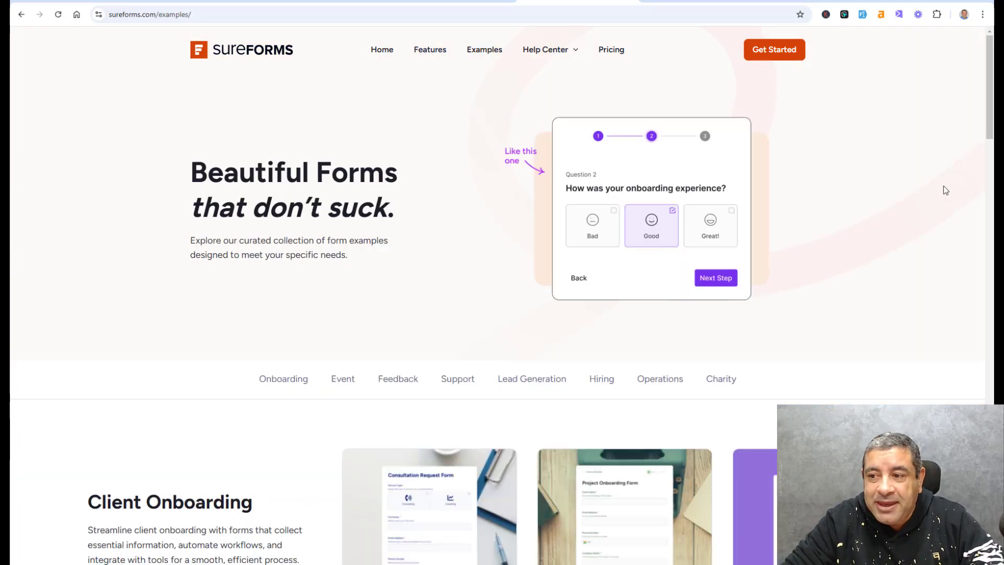
scroll(947, 188, "down", 5)
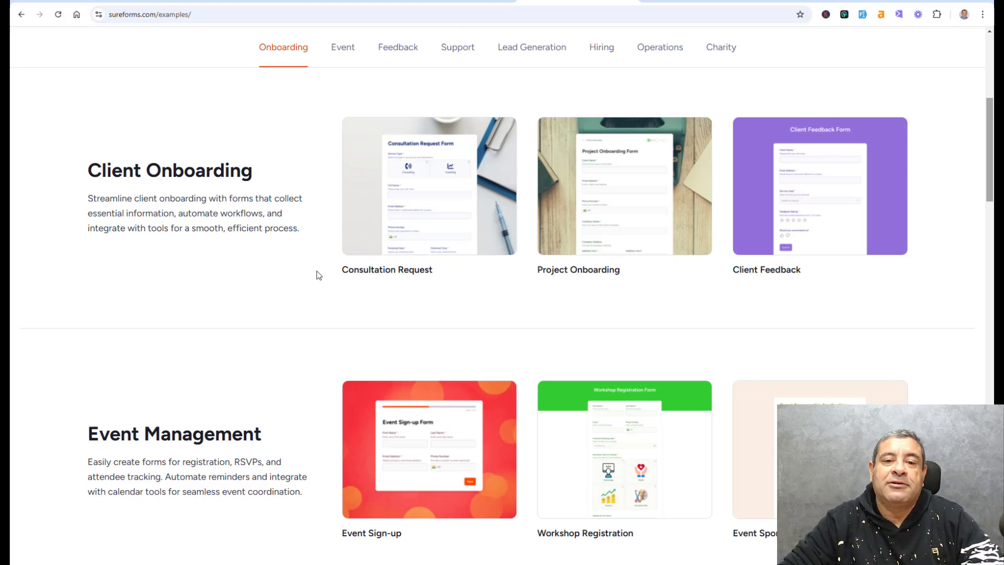
left_click(343, 52)
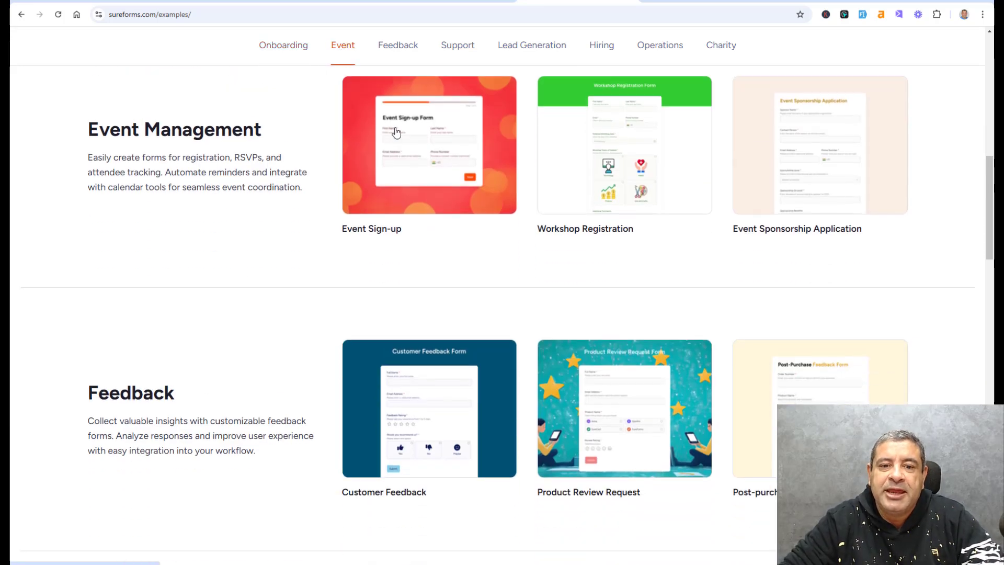
left_click(397, 133)
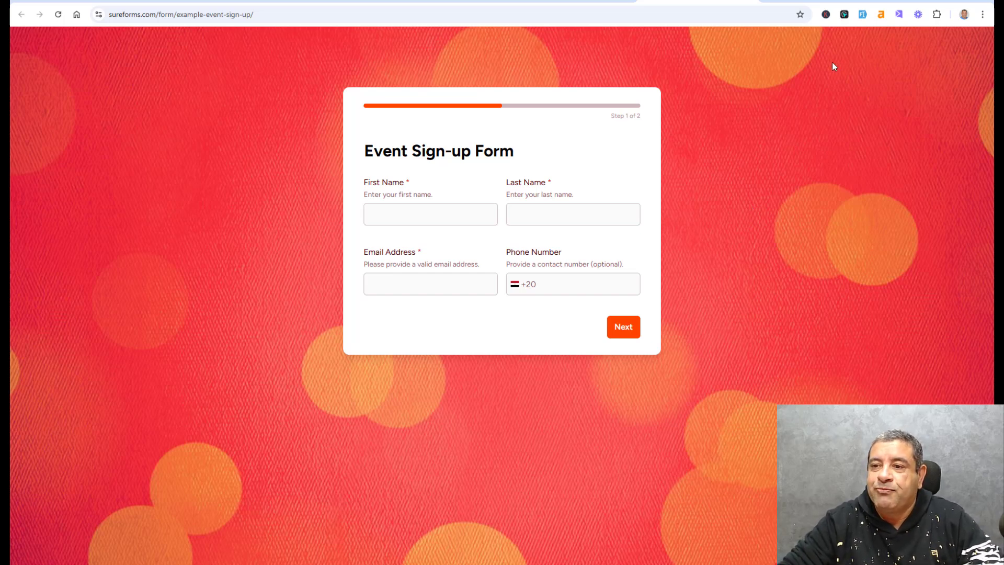
Fill in the Event Sign-up form's name, email and phone fields with generated sample data and advance to its second step.
left_click(863, 14)
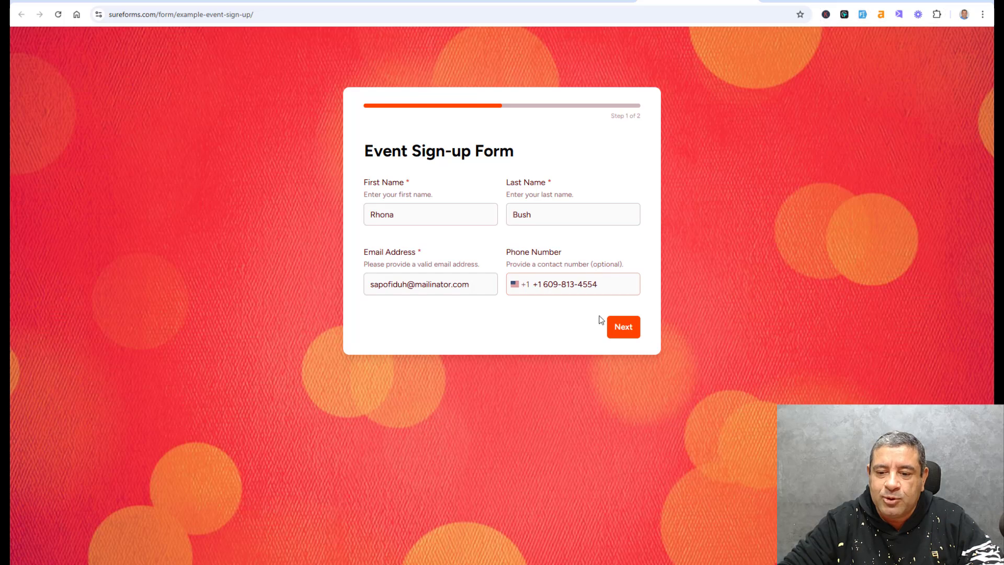
left_click(621, 327)
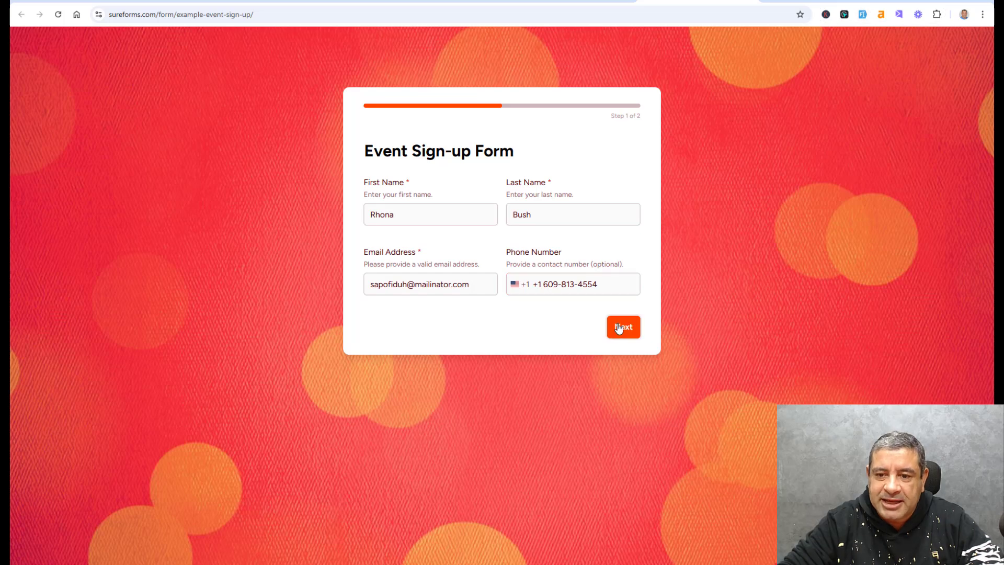
left_click(704, 197)
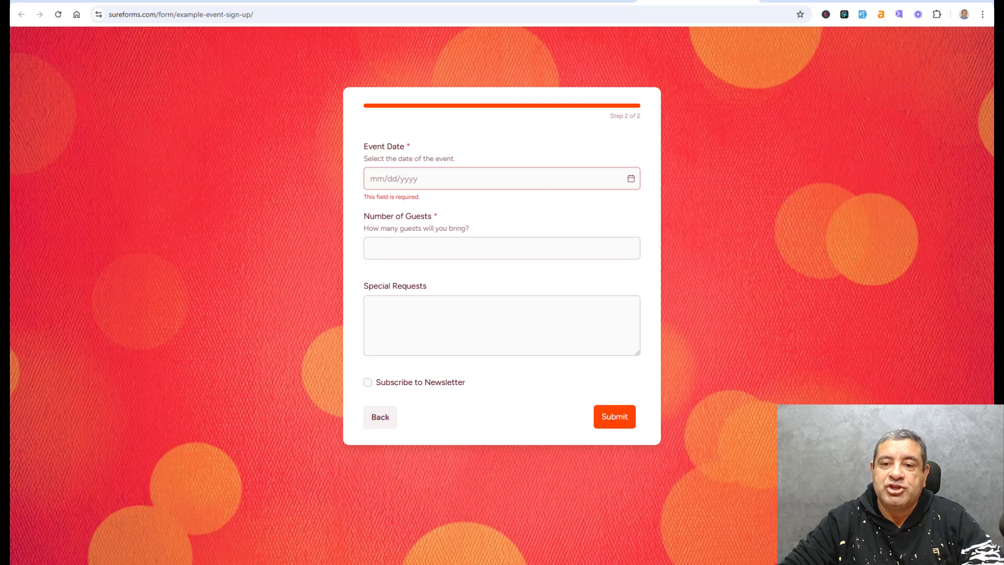
Return to the form examples and open the Newsletter Sign-up example in the Lead Generation category.
left_click(590, 2)
left_click(547, 50)
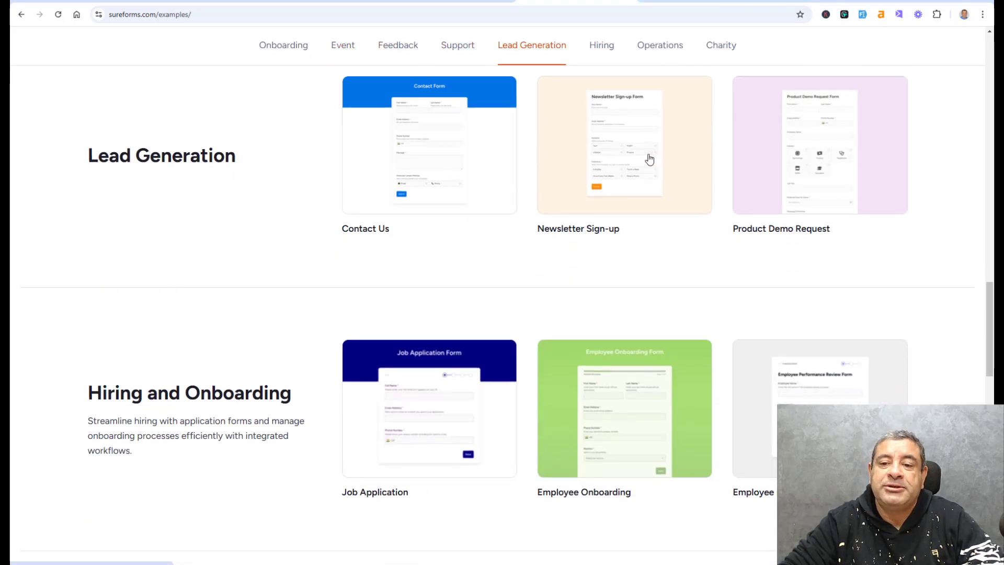
left_click(649, 158)
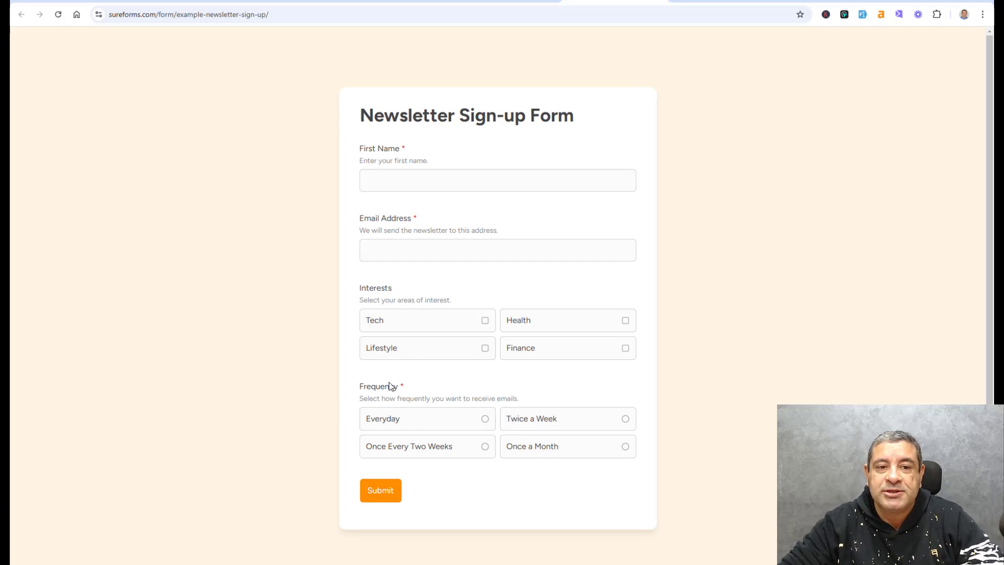
Switch to the WordPress admin and search the plugins available to add for "SureForms".
left_click(298, 3)
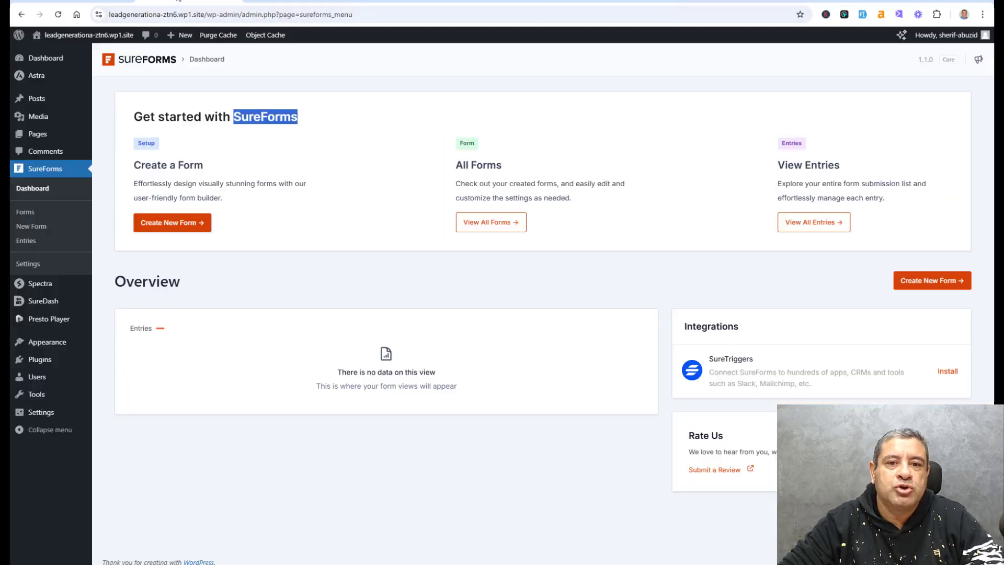
left_click(173, 4)
mouse_move(42, 361)
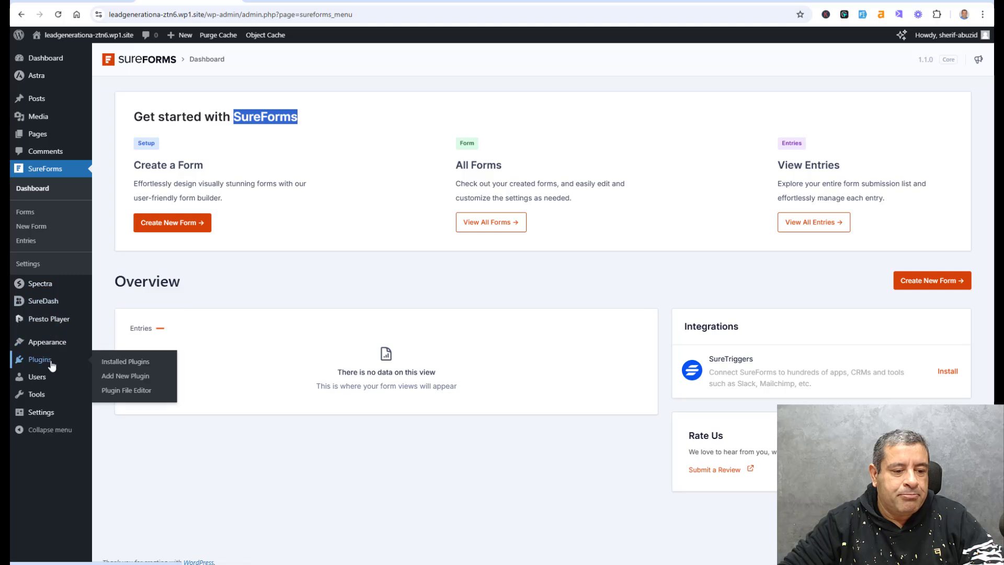
left_click(112, 377)
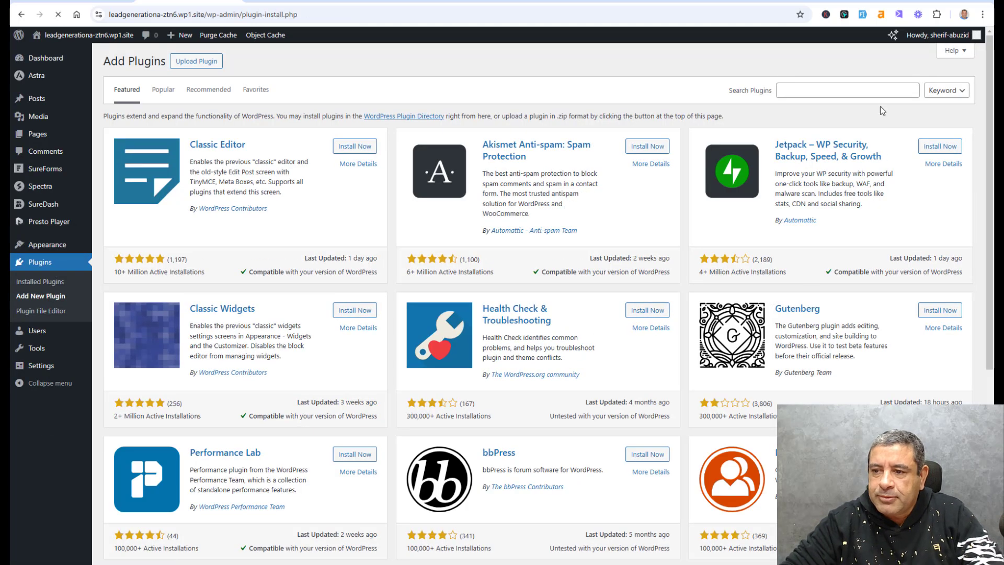
left_click(871, 92)
type("SureForms")
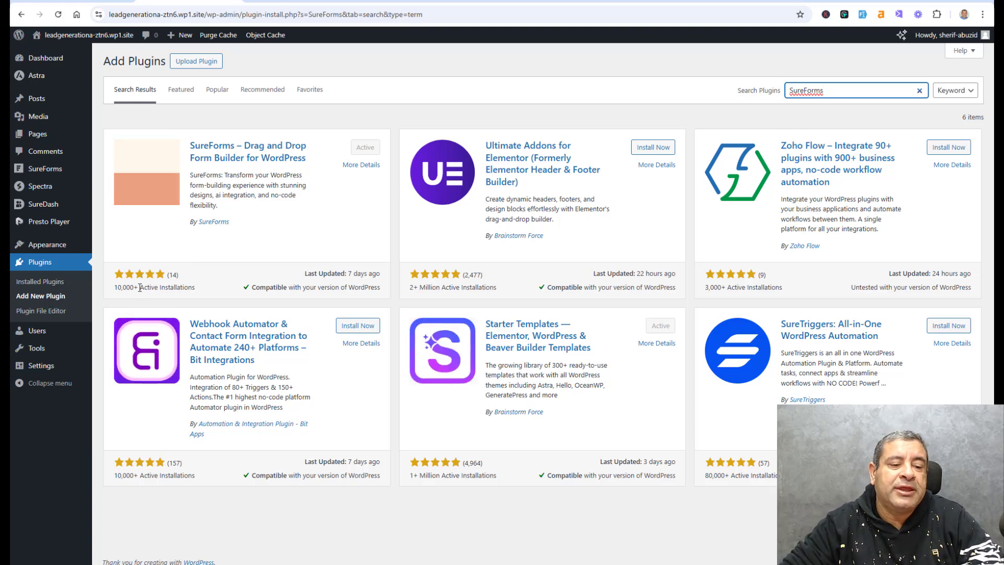
left_click(281, 219)
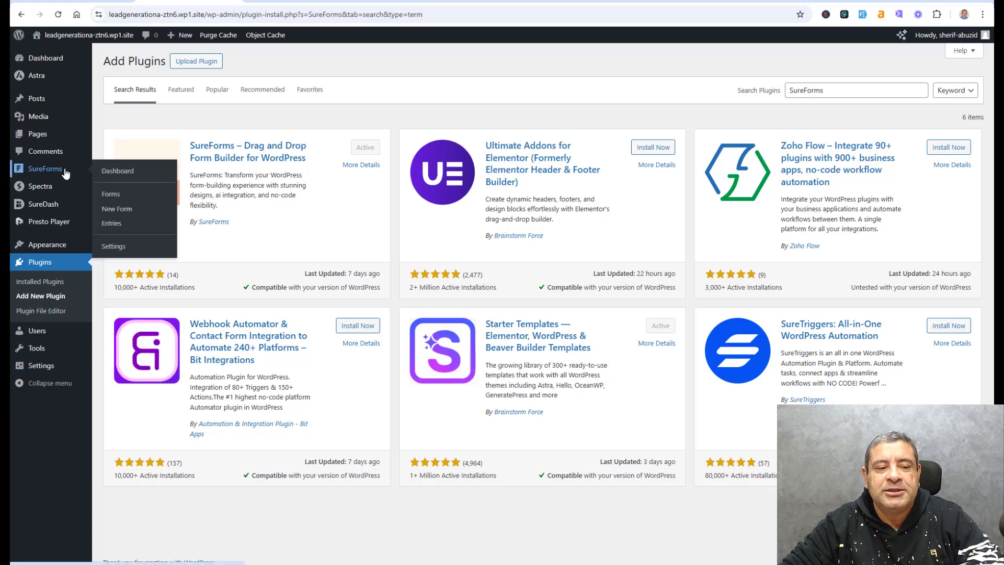
Open the SureForms dashboard and create a new form, choosing to build it from scratch.
left_click(172, 173)
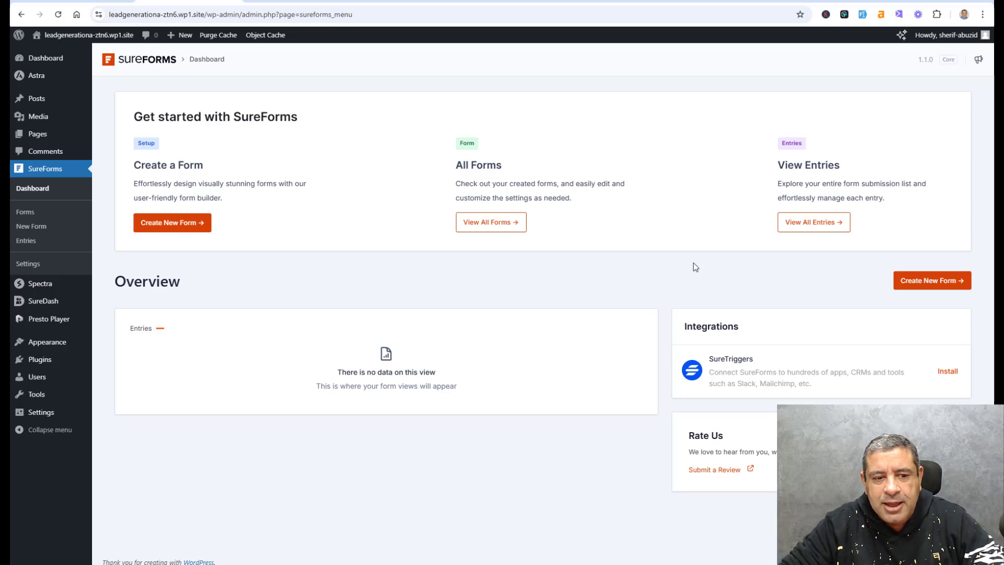
left_click(198, 225)
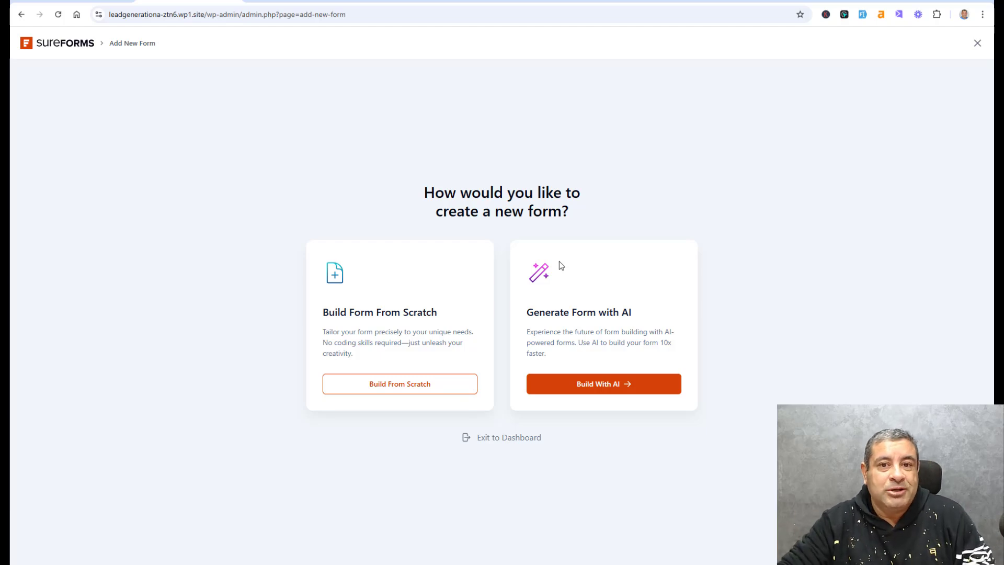
double_click(627, 312)
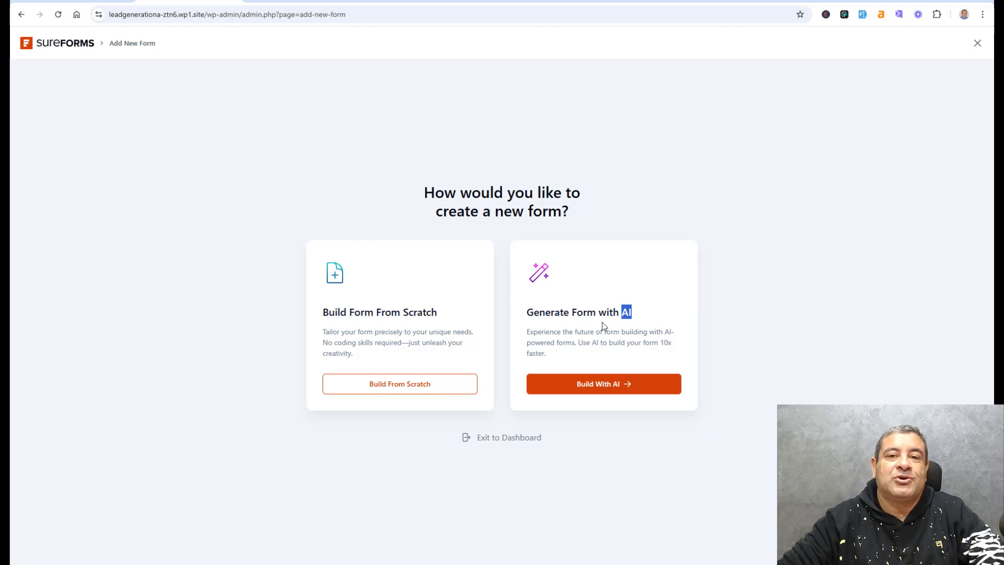
left_click(604, 317)
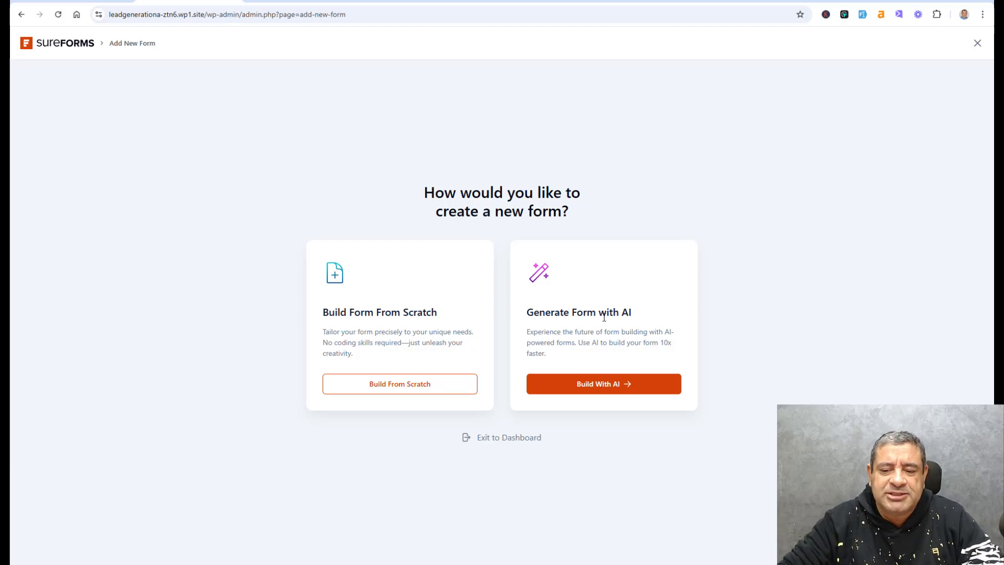
left_click(606, 386)
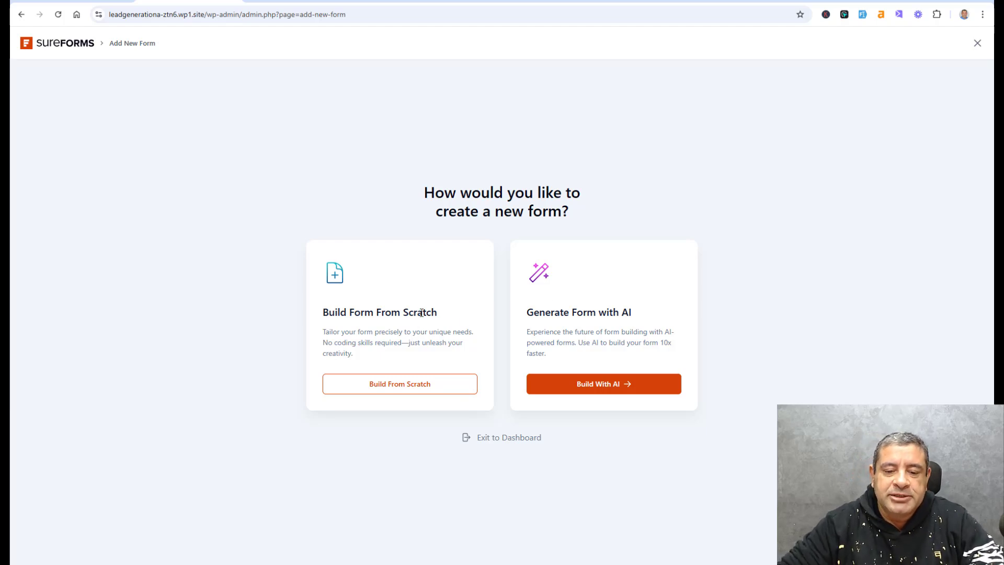
left_click(393, 386)
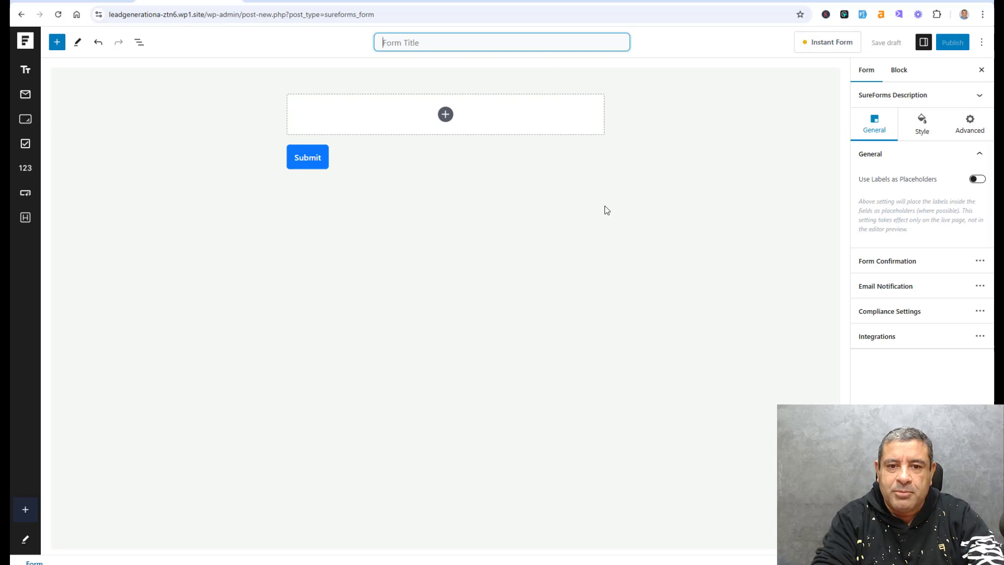
Title the new form "Basic Contact Form".
type("bas")
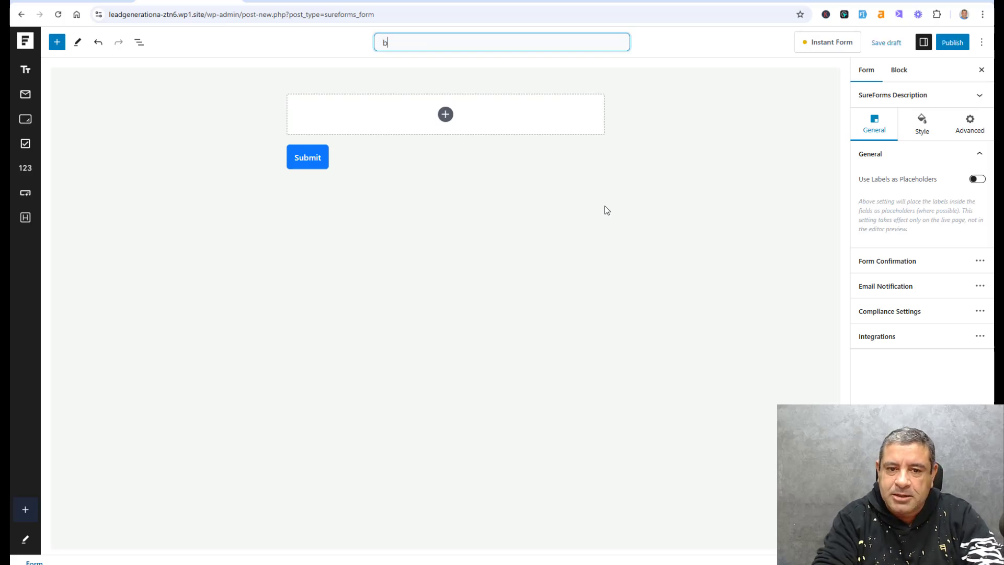
key("BackSpace")
key("BackSpace")
key("BackSpace")
type("ba")
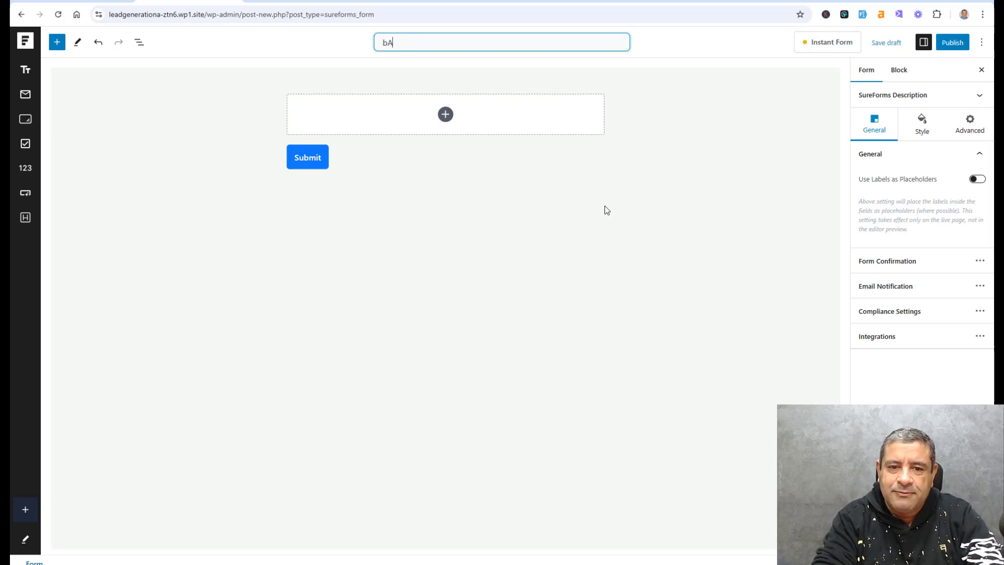
key("BackSpace")
key("BackSpace")
type("Basic")
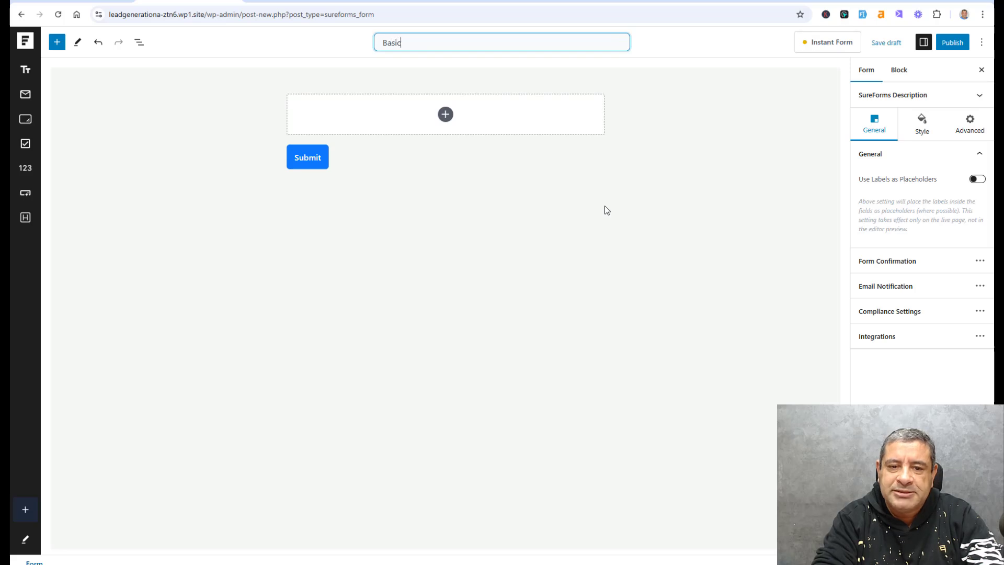
type(" Conta")
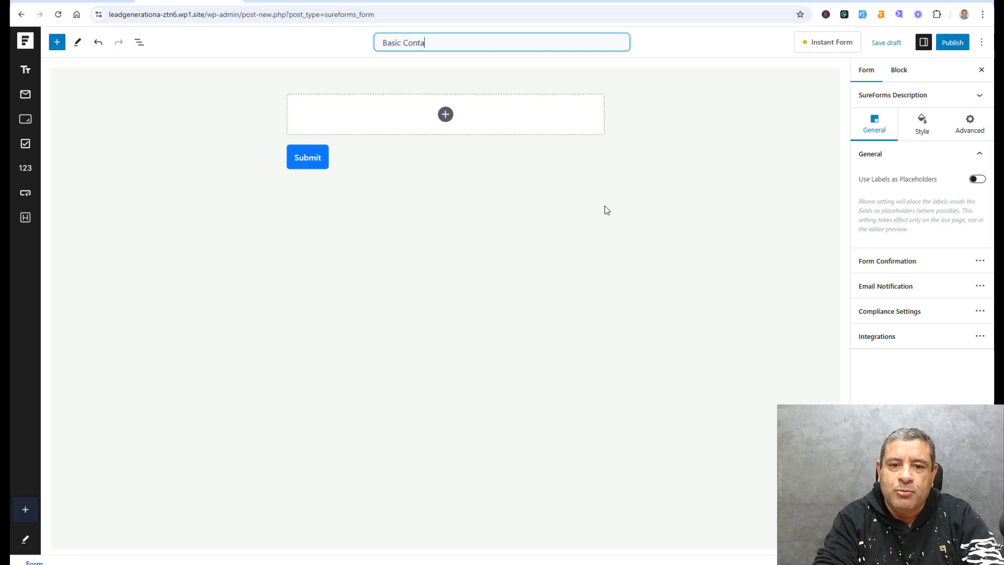
type("ct Form")
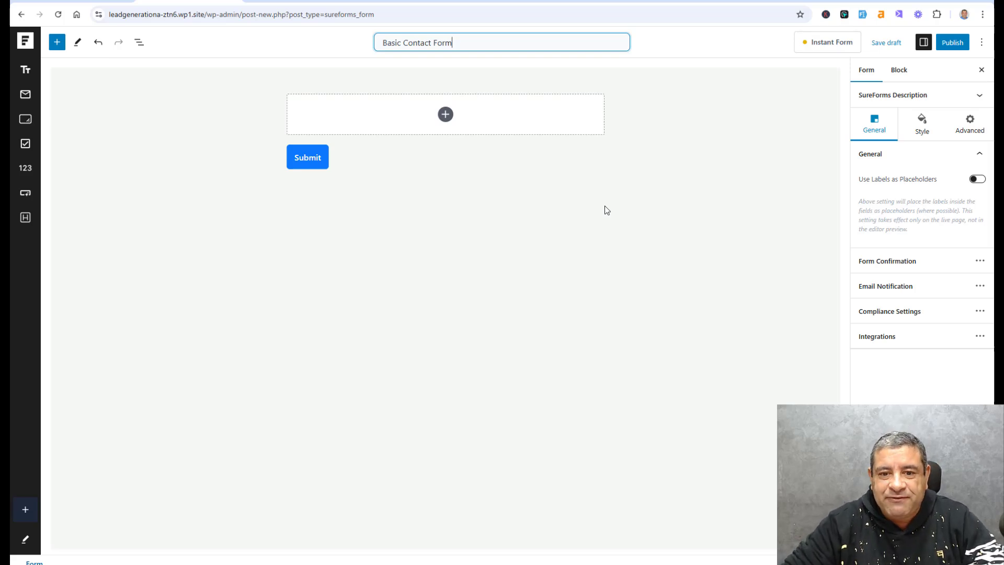
Browse the full list of available form blocks and add a Text field above the Submit button.
left_click(445, 114)
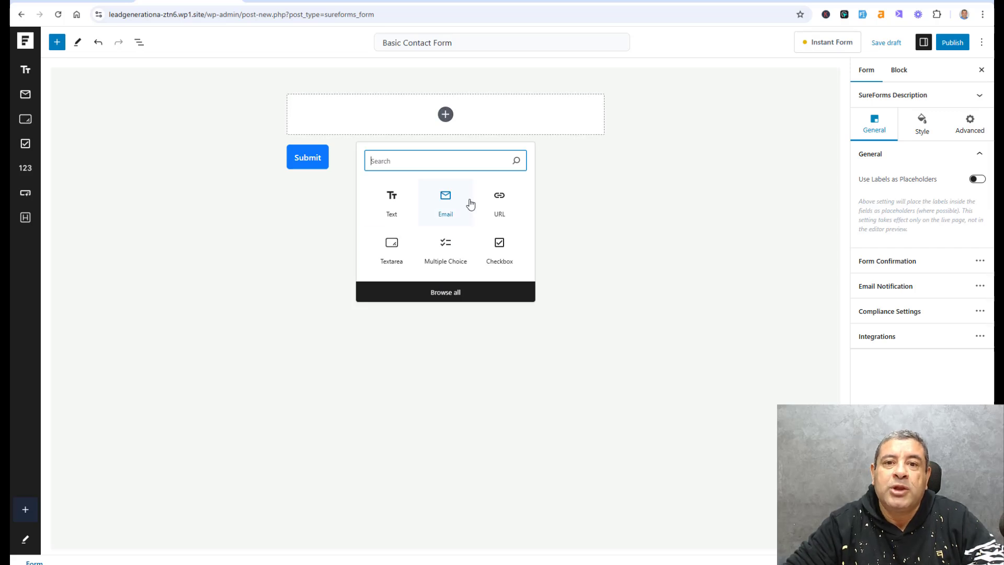
left_click(451, 291)
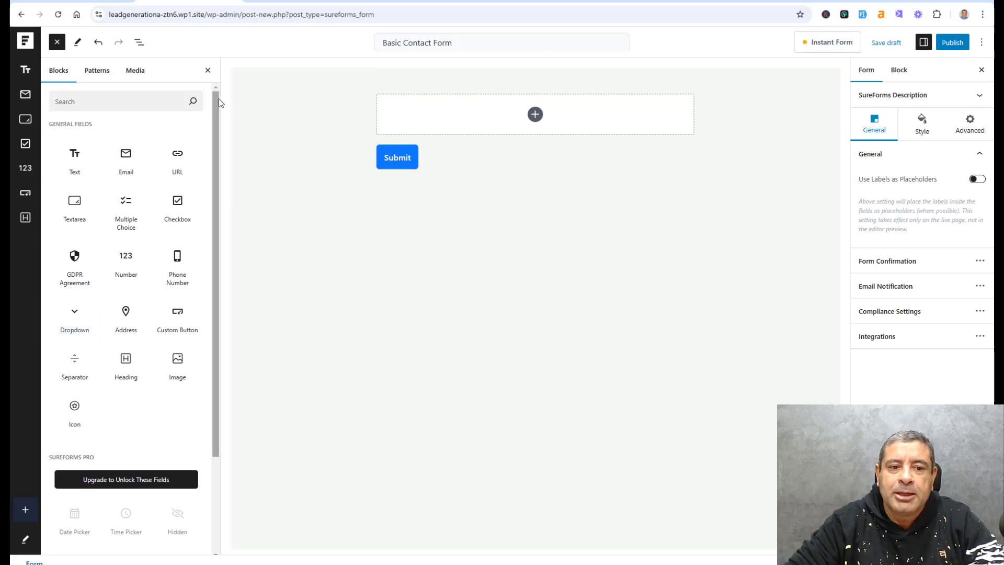
mouse_move(216, 98)
left_mouse_down()
mouse_move(216, 124)
mouse_move(217, 104)
left_mouse_up()
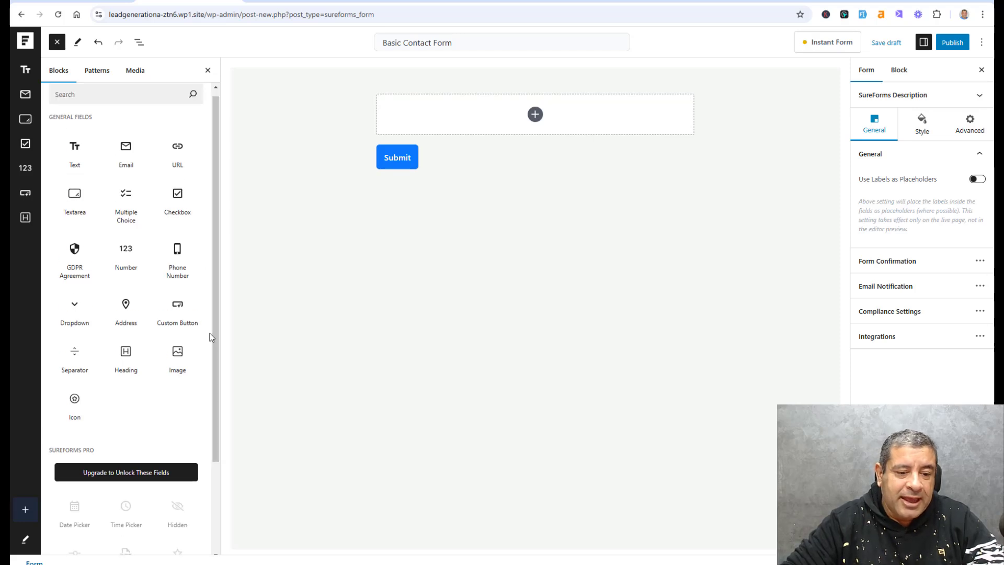
scroll(209, 356, "down", 2)
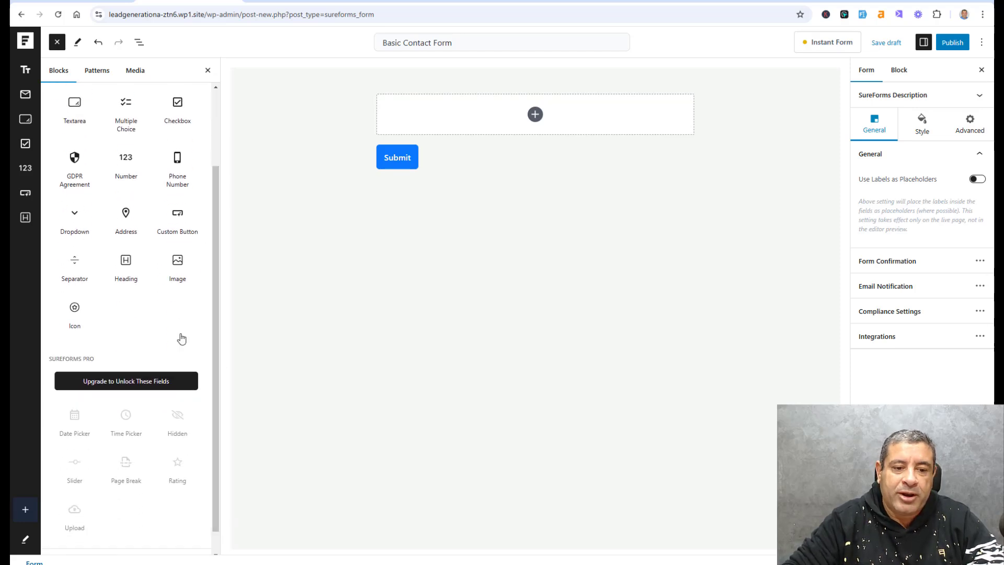
left_click_drag(217, 260, 218, 148)
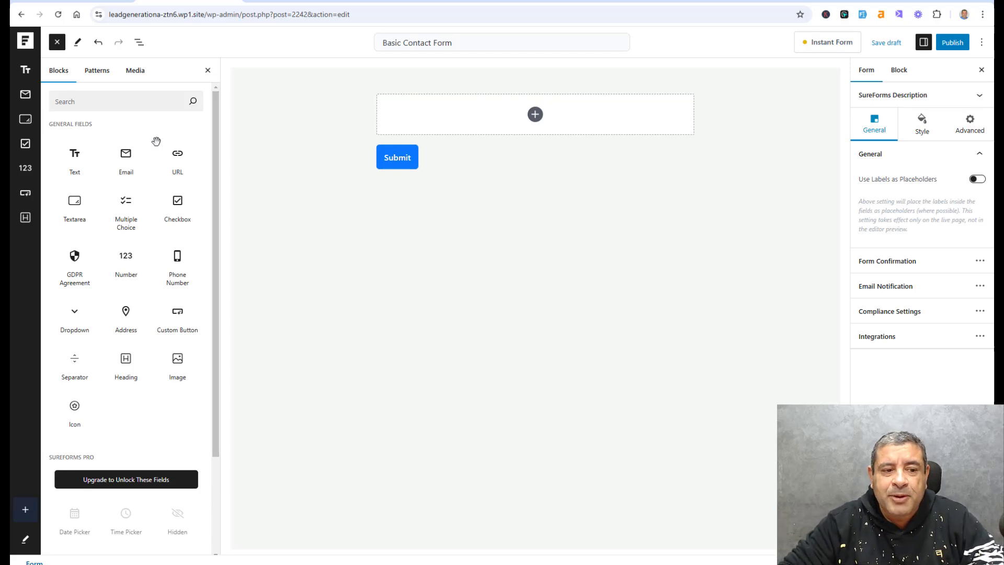
left_click_drag(74, 159, 529, 111)
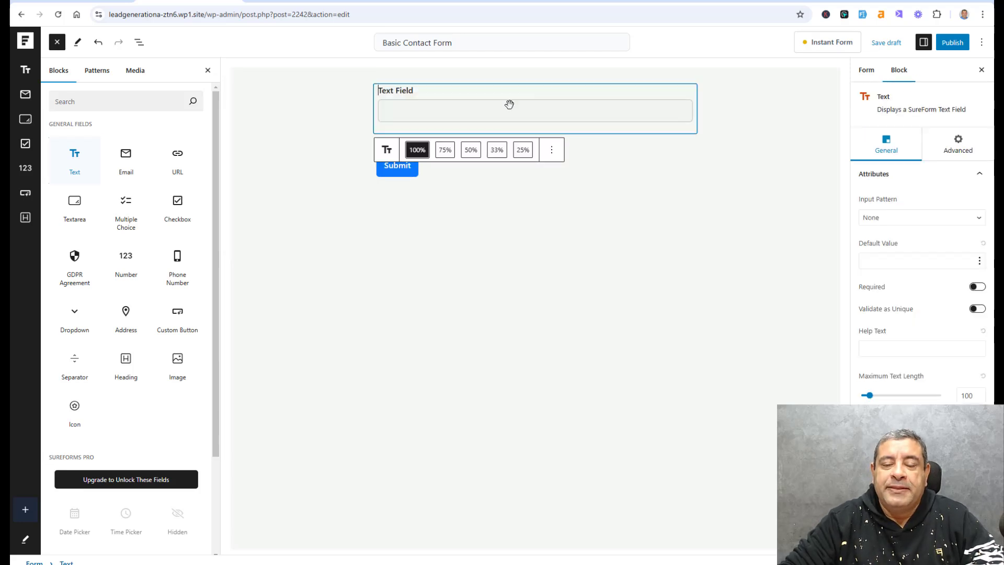
Change the new text field's label to "First Name:".
triple_click(401, 91)
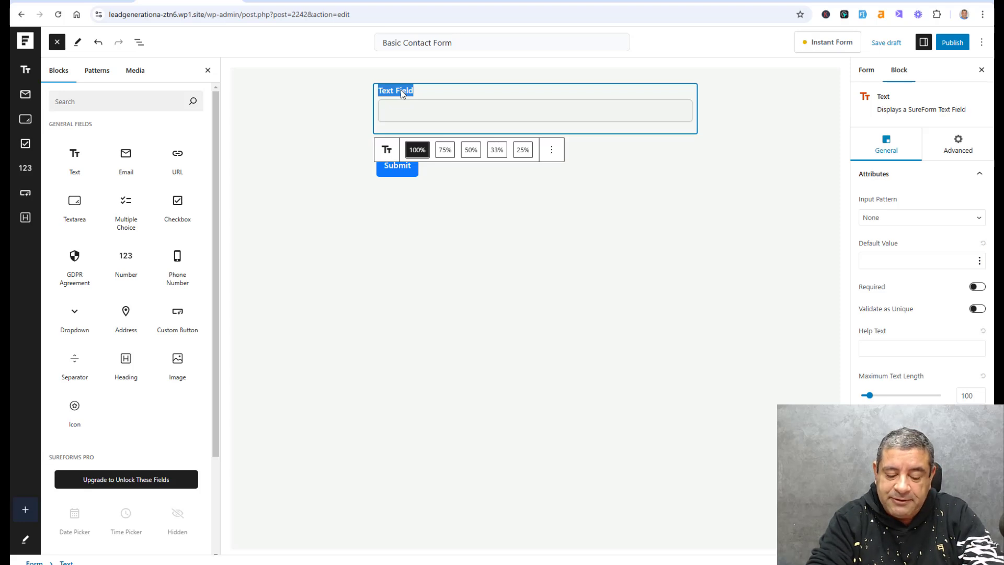
type("First Name")
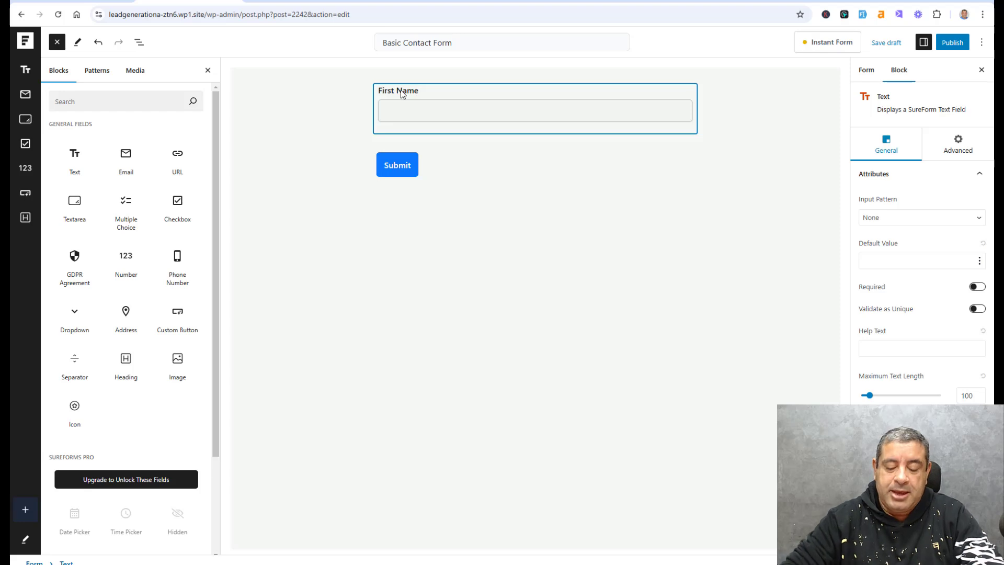
type(":")
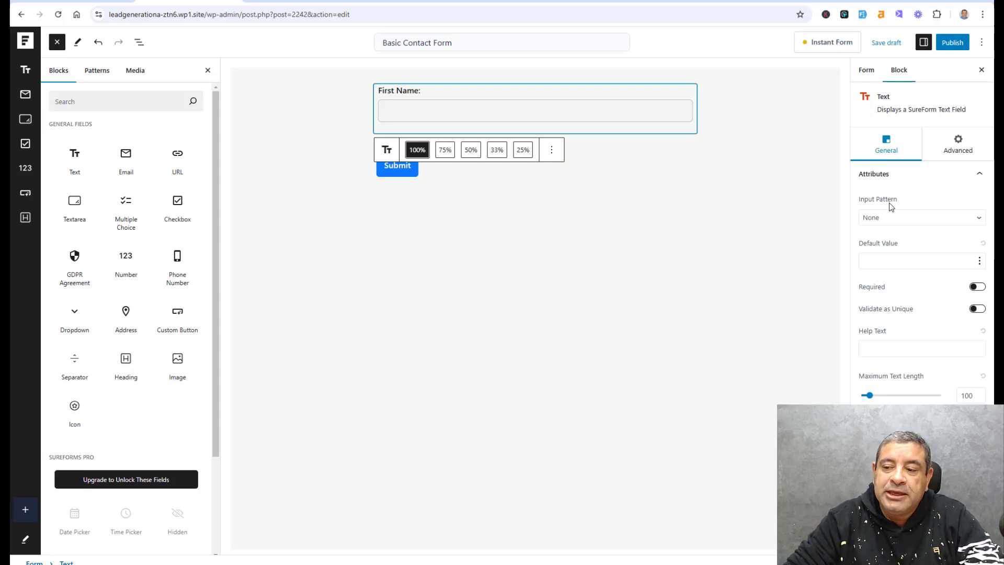
Make the First Name field required and set its width to 50%.
left_click(899, 220)
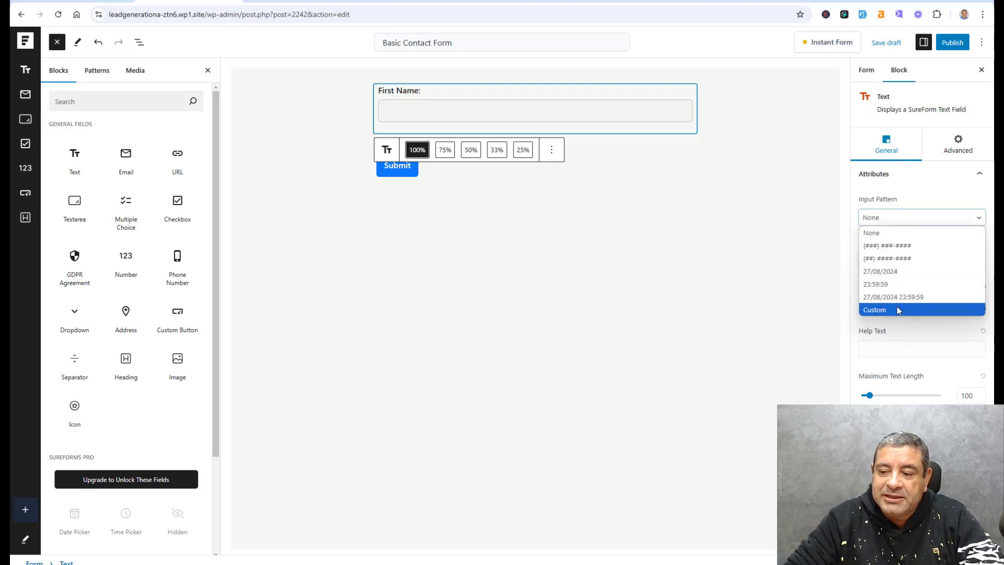
left_click(909, 200)
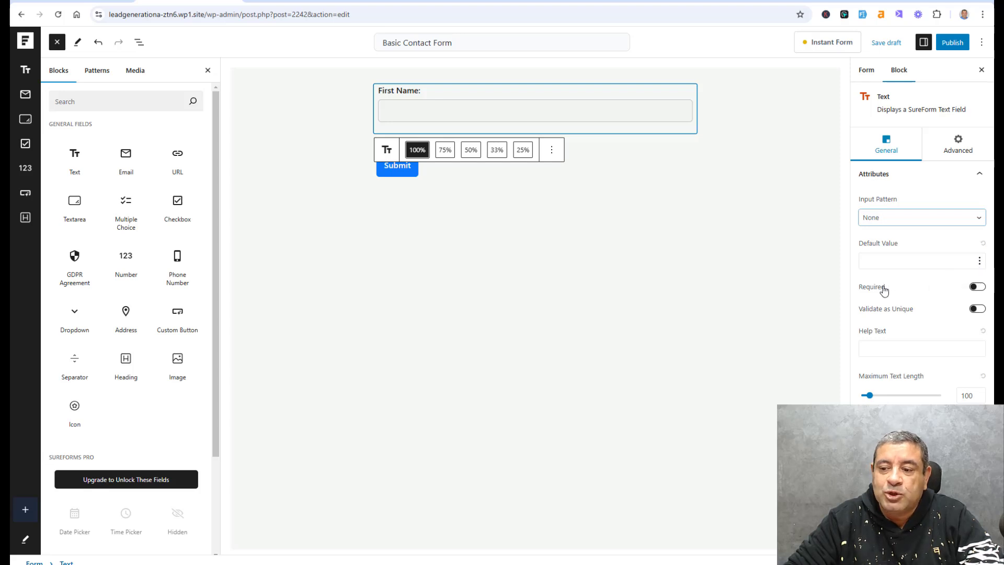
left_click(981, 289)
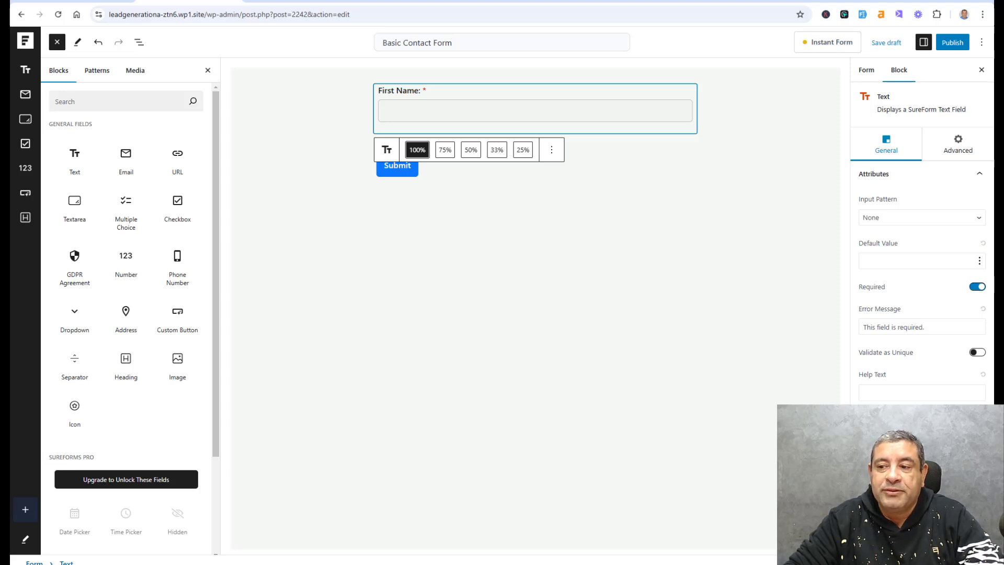
left_click(958, 151)
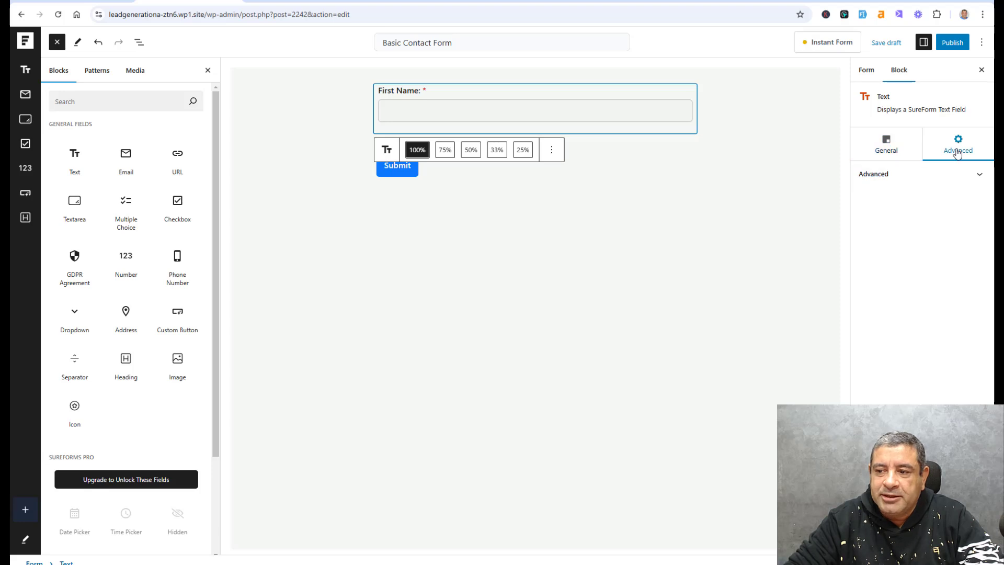
left_click(974, 176)
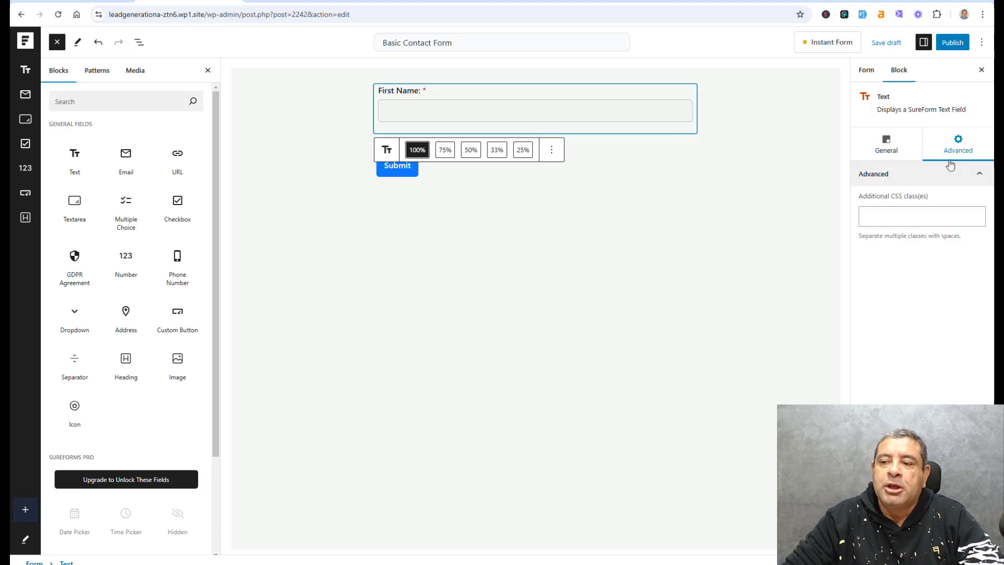
left_click(892, 154)
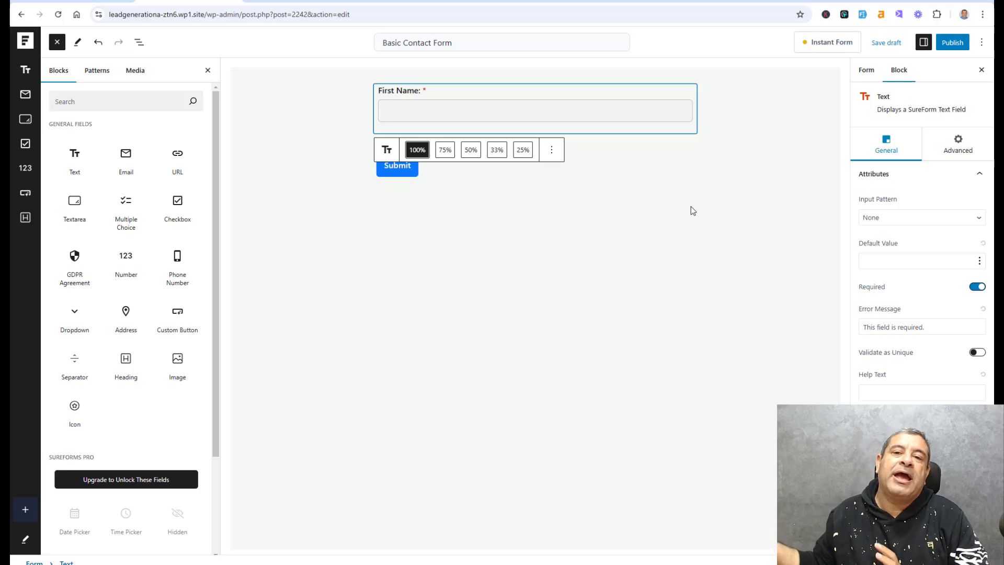
left_click(471, 151)
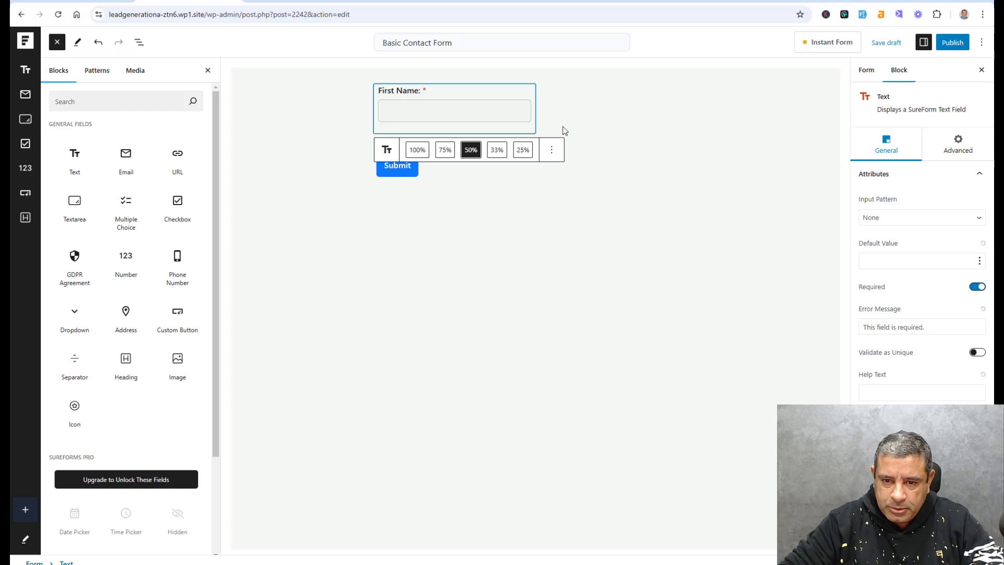
Add a second Text field to the form after the First Name field.
left_click(560, 113)
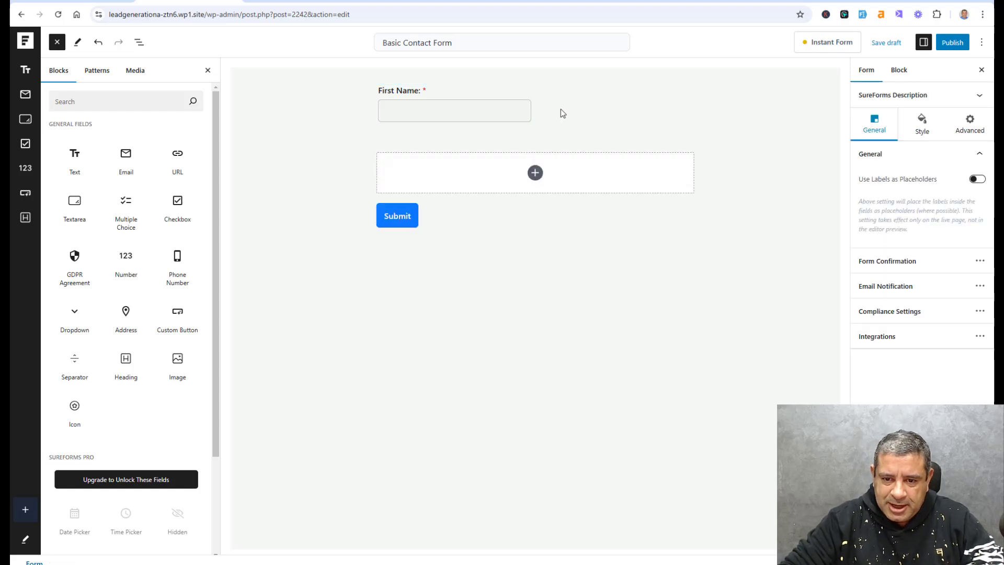
left_click(535, 173)
left_click(391, 258)
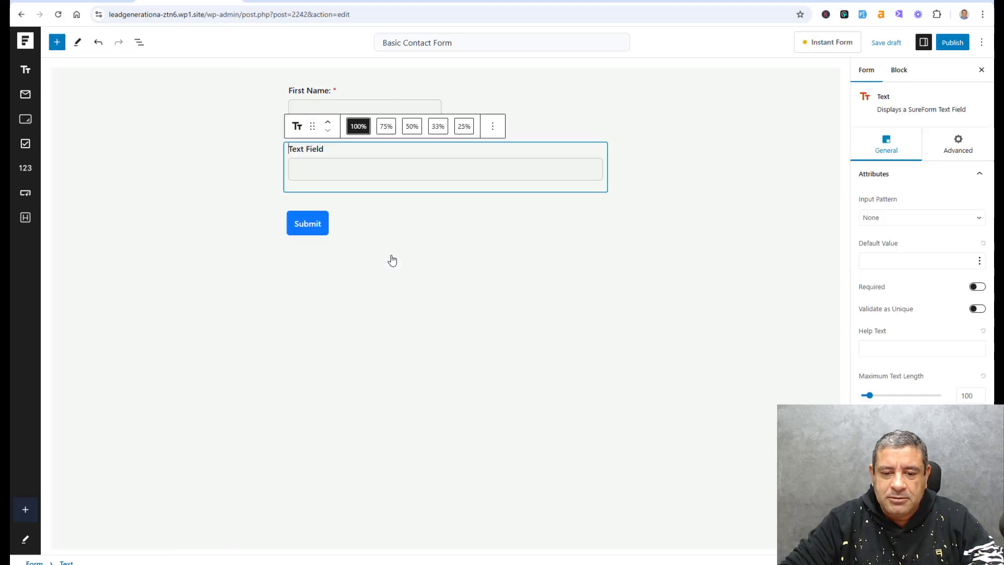
Label the new text field "Last Name:" and set its width to 50%.
key("ctrl+a")
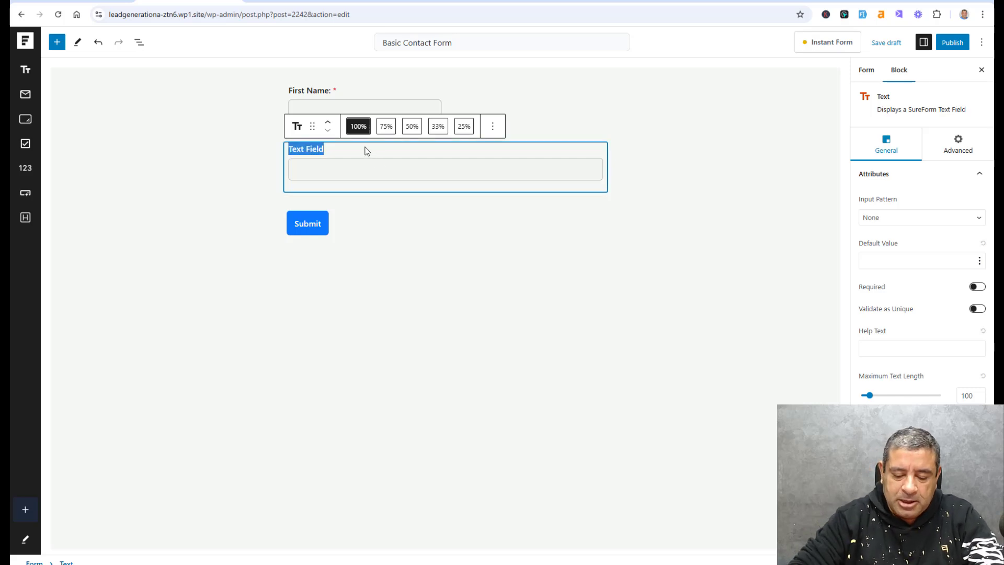
type(";Last")
key("BackSpace")
key("BackSpace")
key("BackSpace")
key("BackSpace")
key("BackSpace")
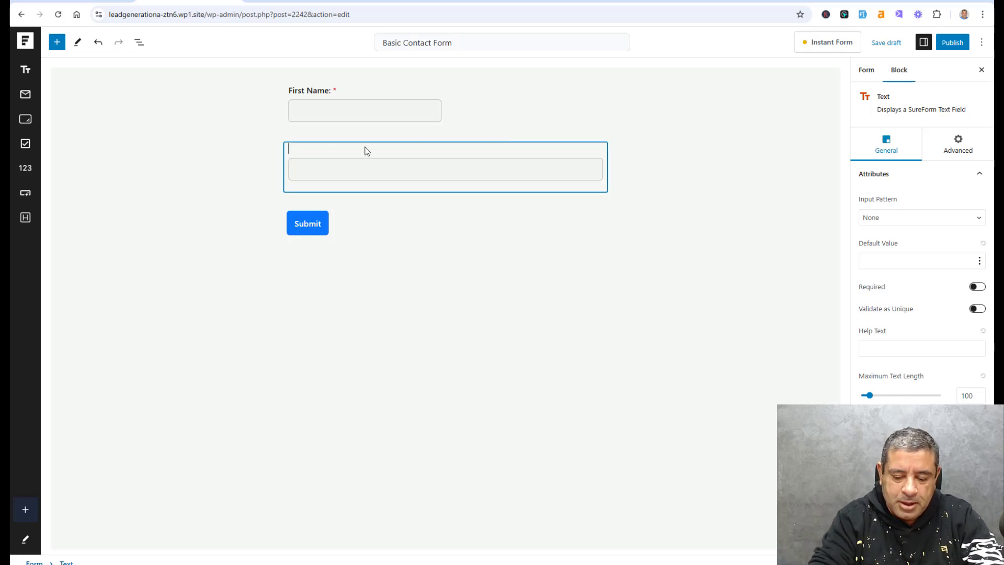
type("lAS")
key("BackSpace")
key("BackSpace")
key("BackSpace")
type("La")
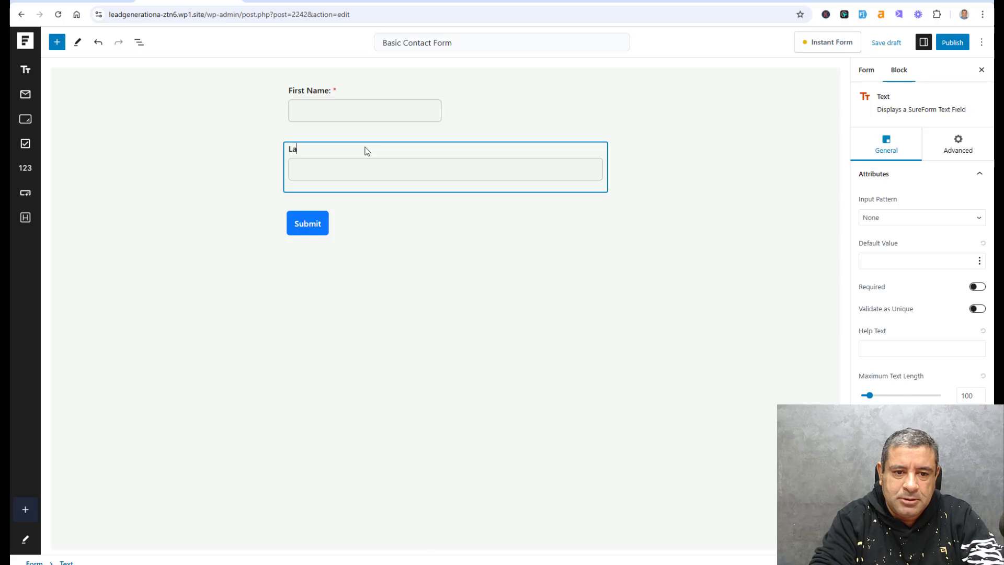
type("st Name:")
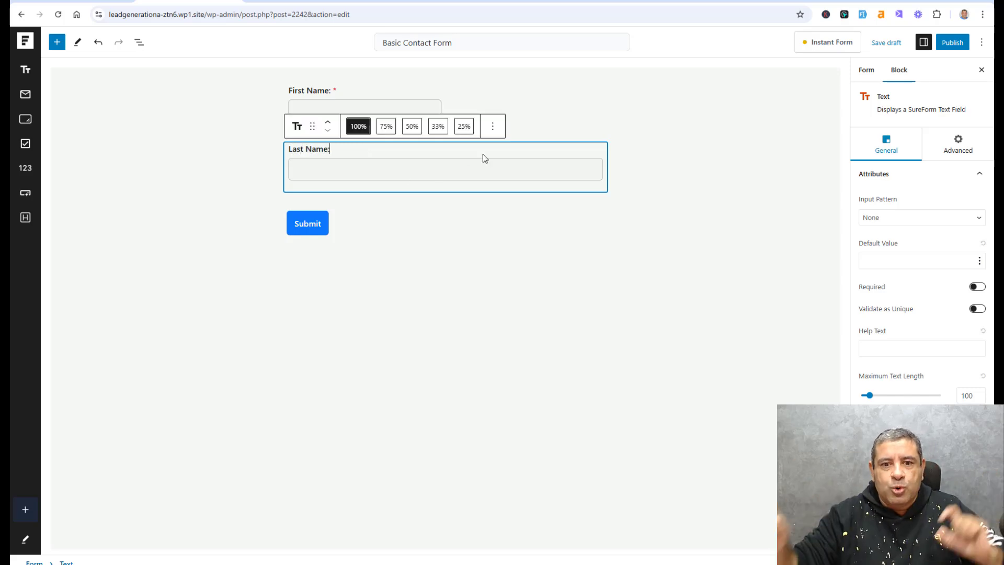
left_click(412, 126)
Add another Text field below the two name fields and label it "Subject:".
left_click(413, 160)
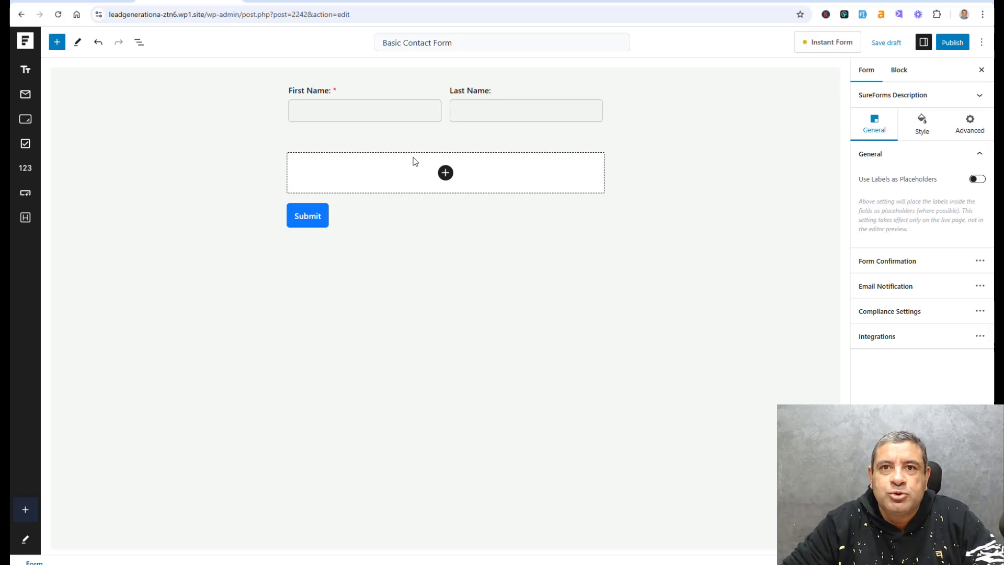
left_click(445, 174)
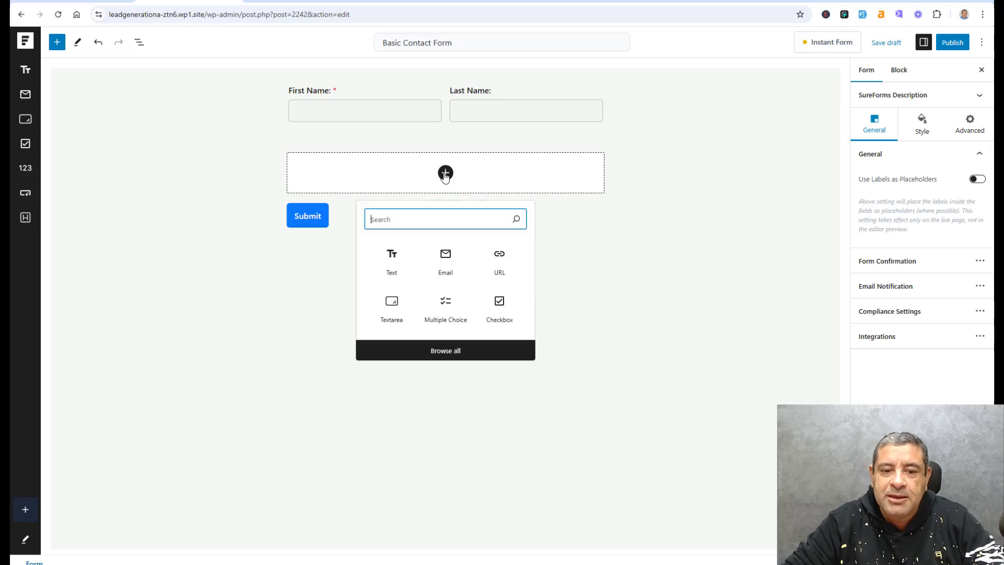
left_click(403, 256)
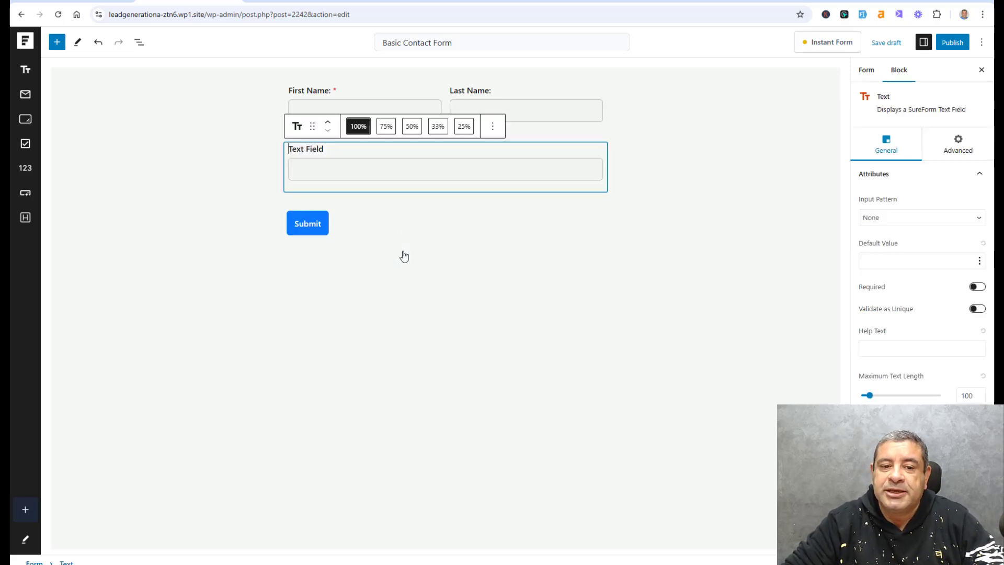
triple_click(320, 150)
type("Subject:")
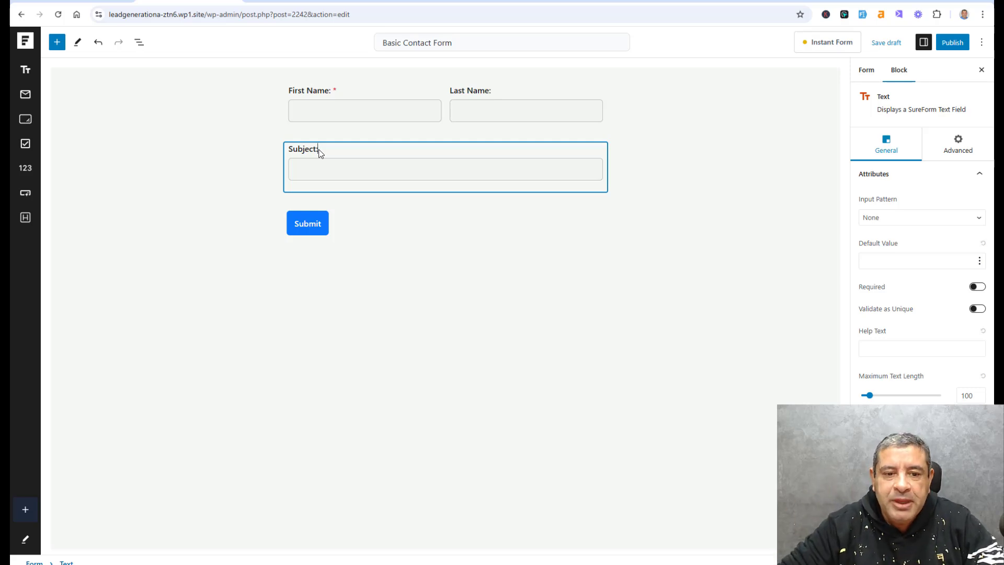
key("ctrl+s")
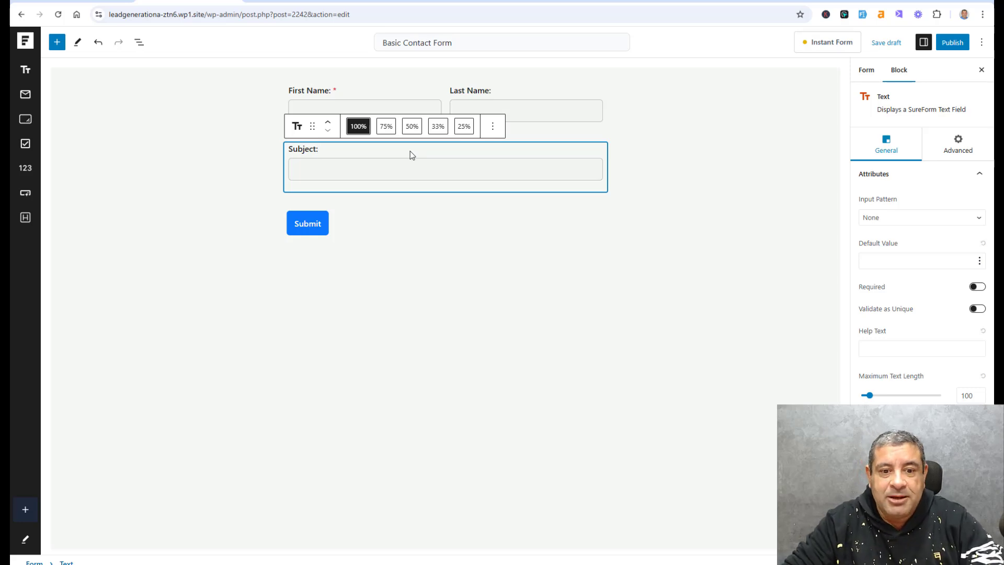
Add an Email field to the form and move it up above the Subject field.
left_click(453, 199)
left_click(447, 230)
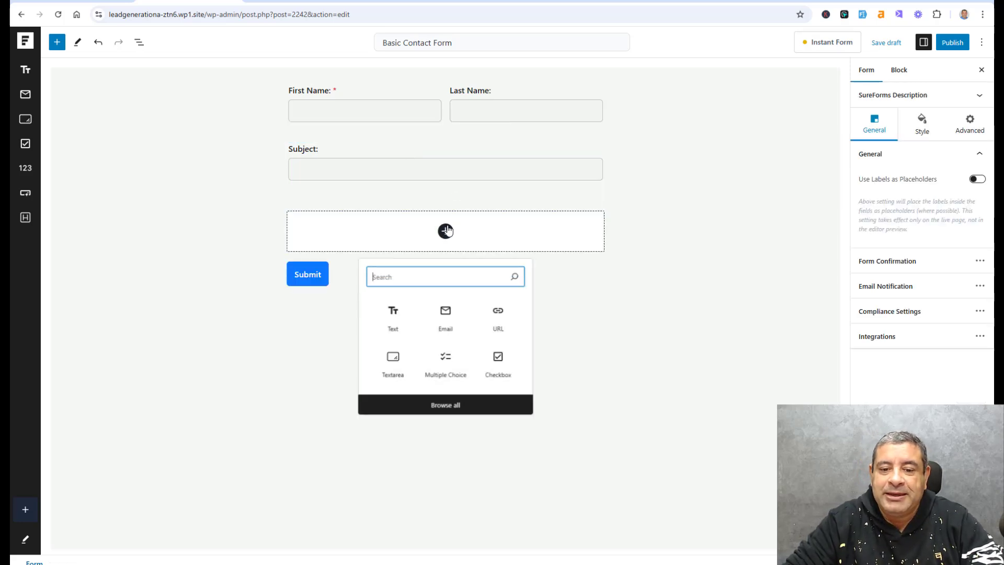
left_click(448, 318)
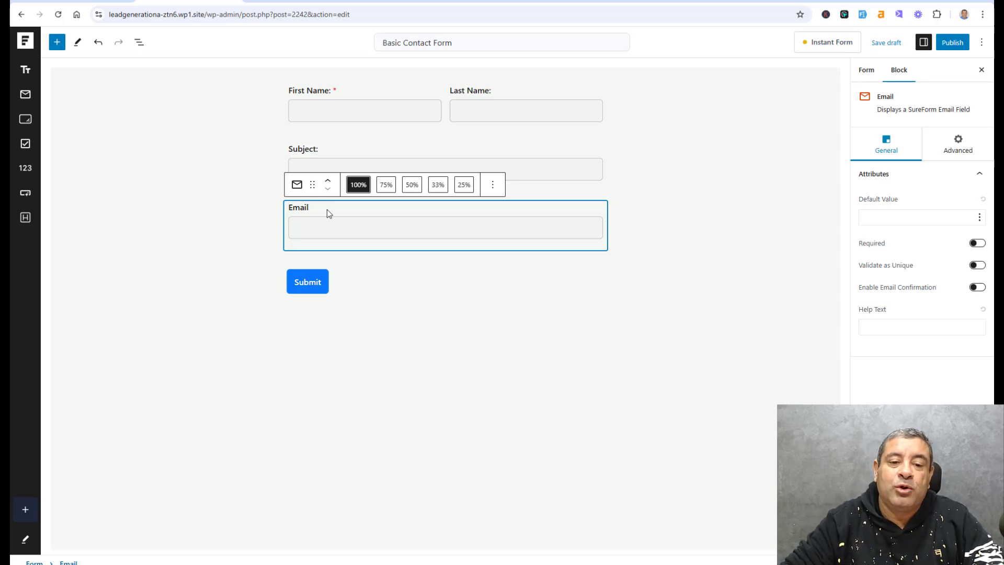
left_click(327, 184)
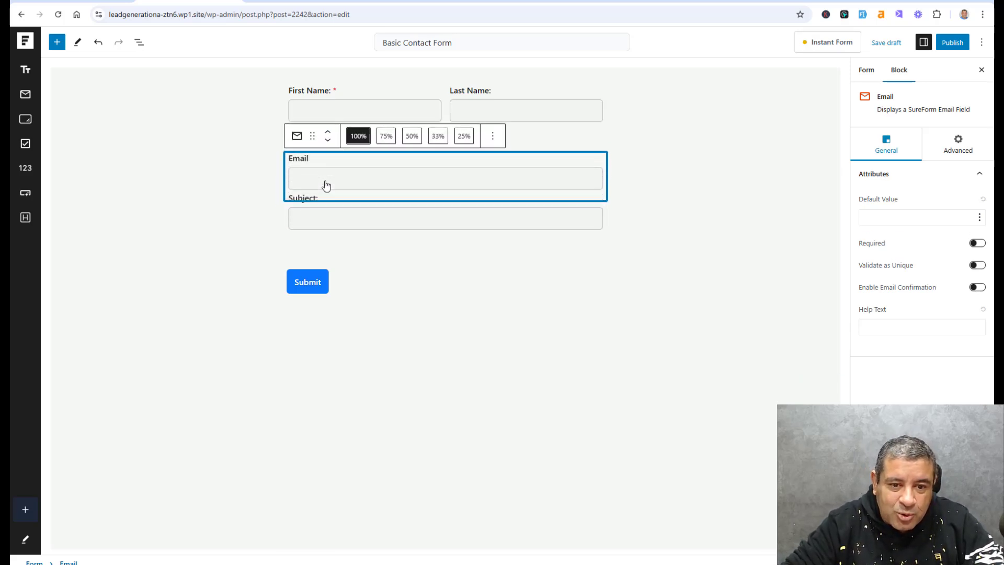
Add a Checkbox field below Subject, label it "Service One" and set its width to 50%.
left_click(678, 191)
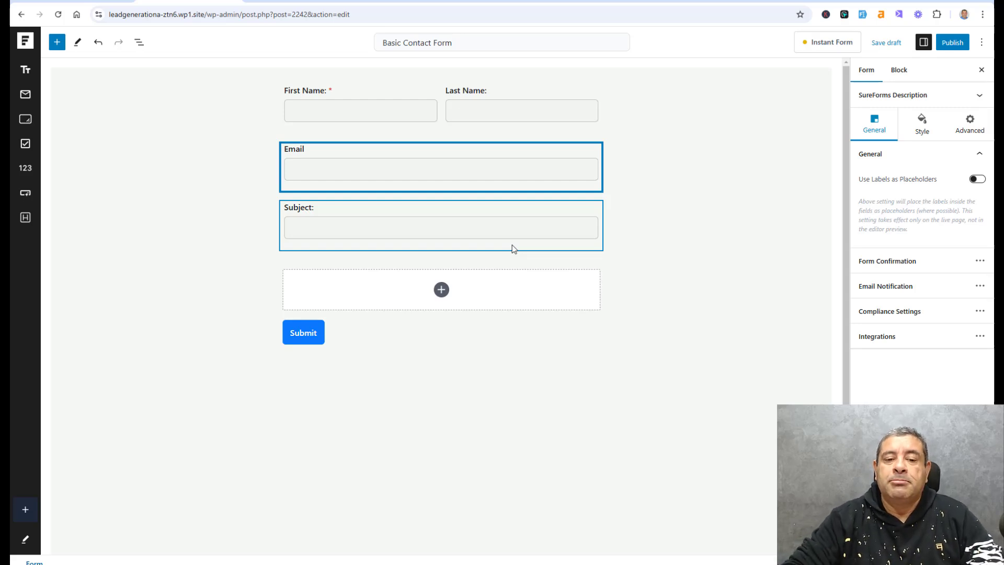
left_click(442, 291)
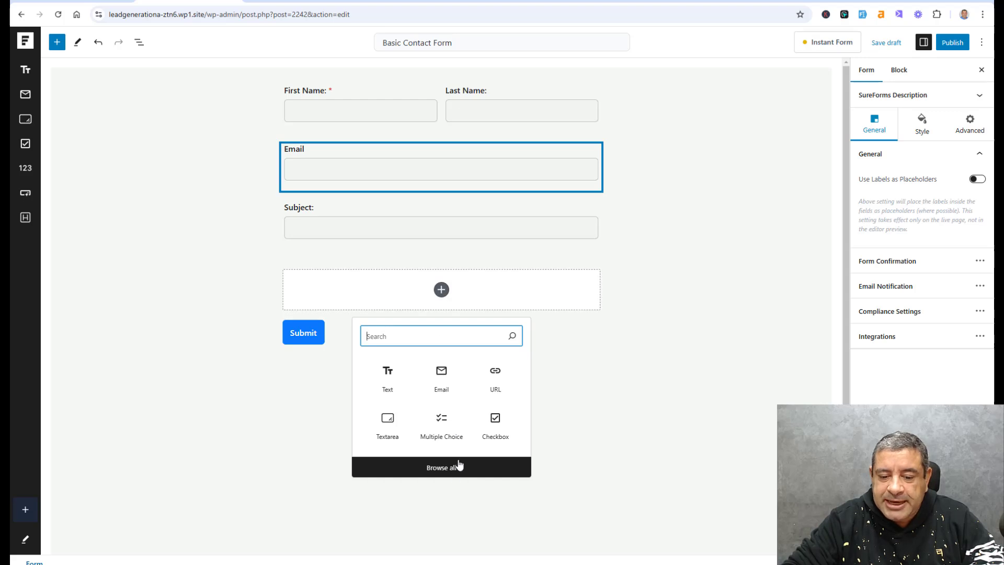
left_click(495, 433)
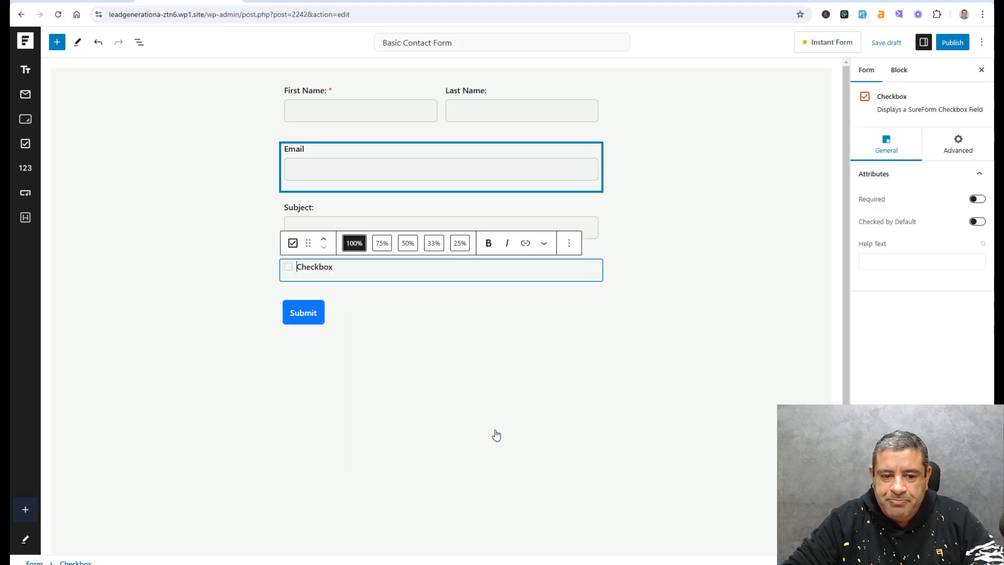
double_click(323, 275)
type("Serv")
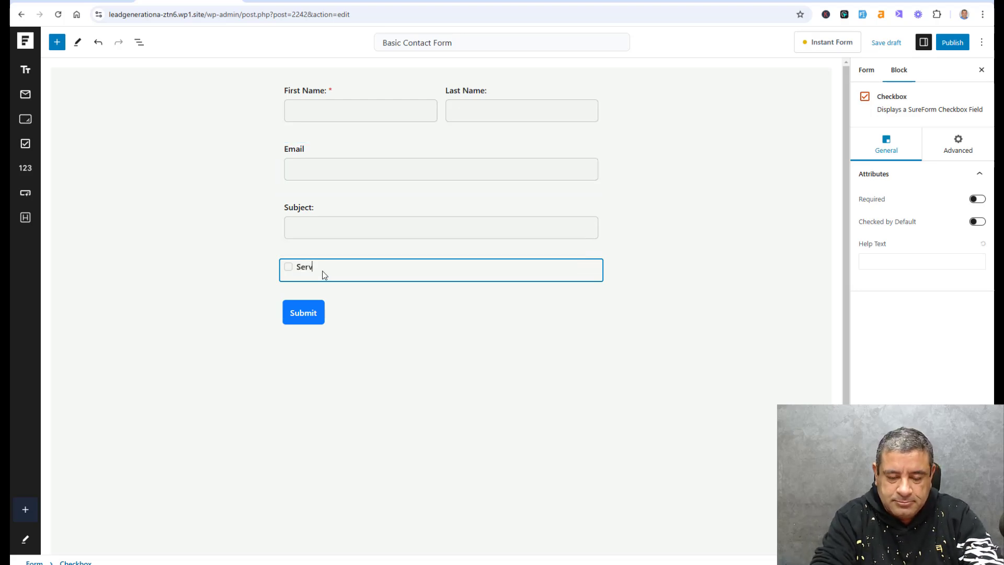
type("ice One")
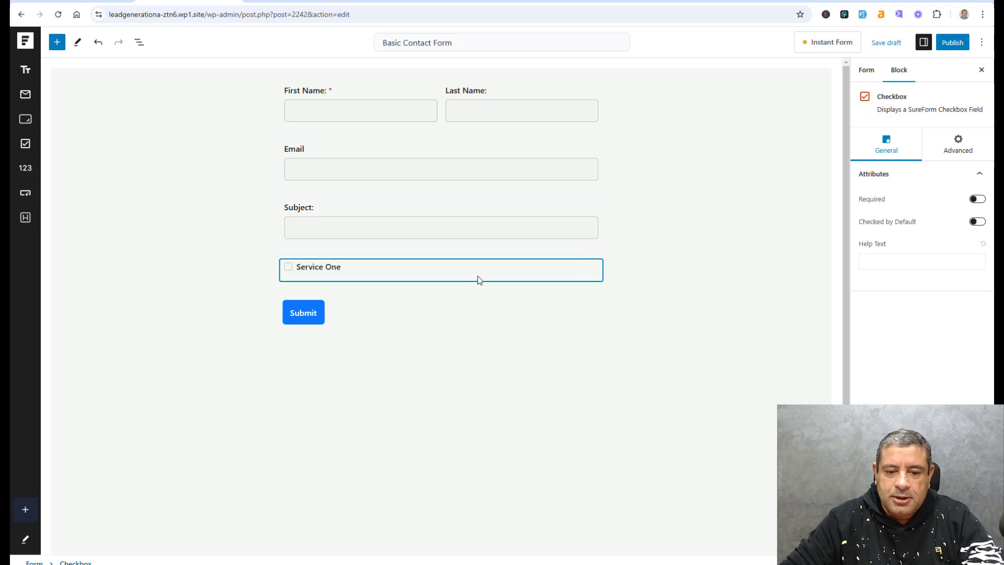
left_click(569, 243)
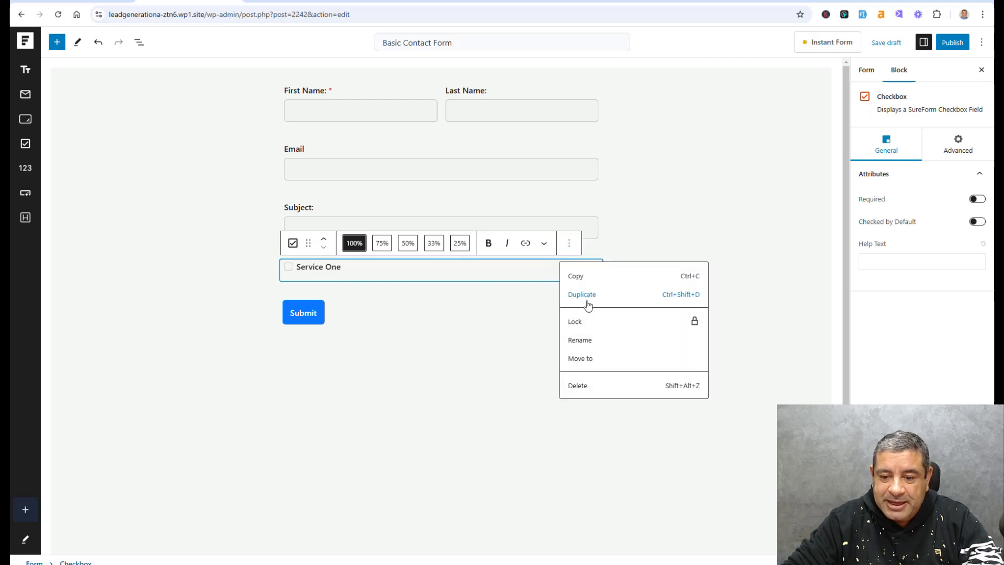
left_click(408, 243)
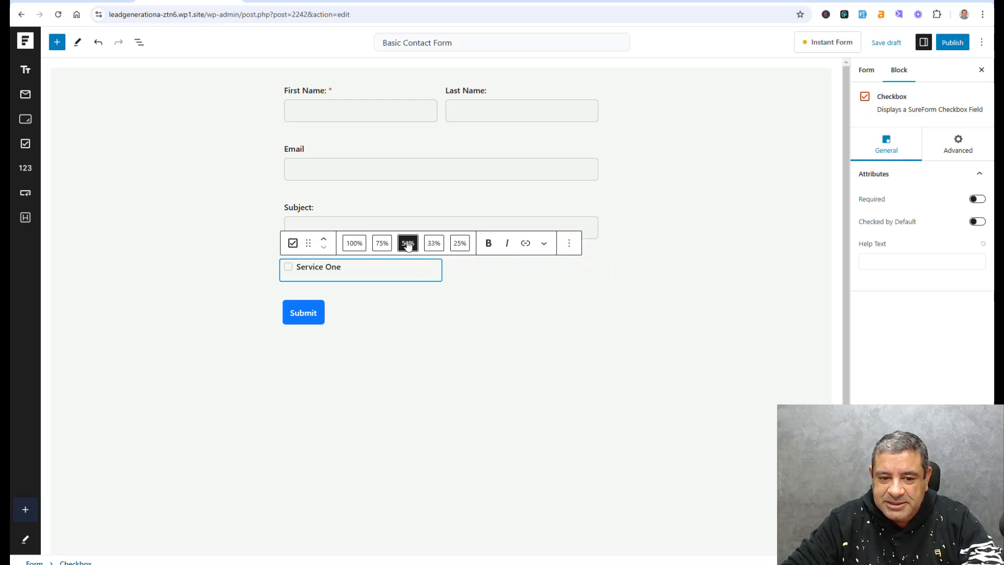
Duplicate the Service One checkbox and change the copy's label to "Service Tow".
left_click(569, 243)
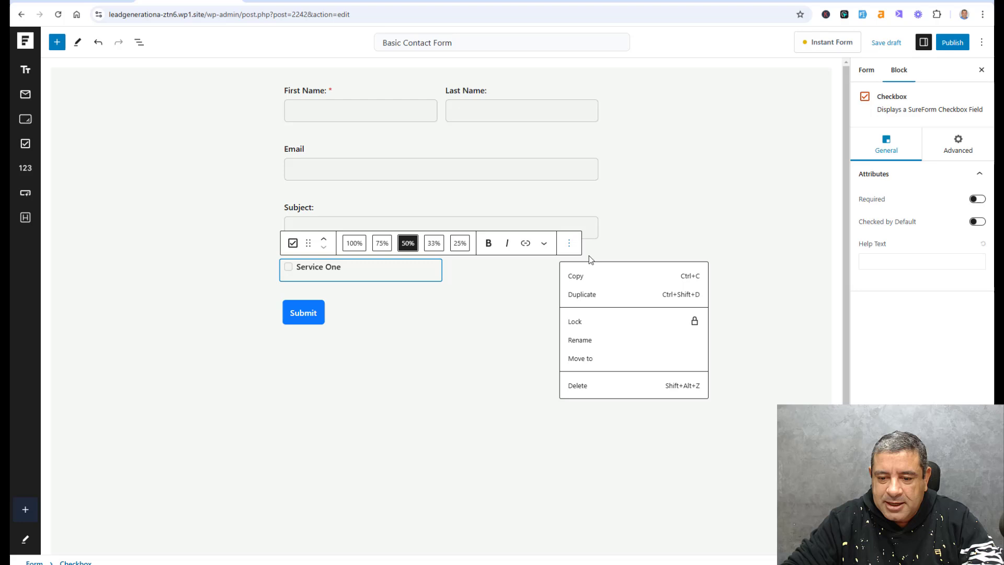
left_click(594, 294)
double_click(493, 268)
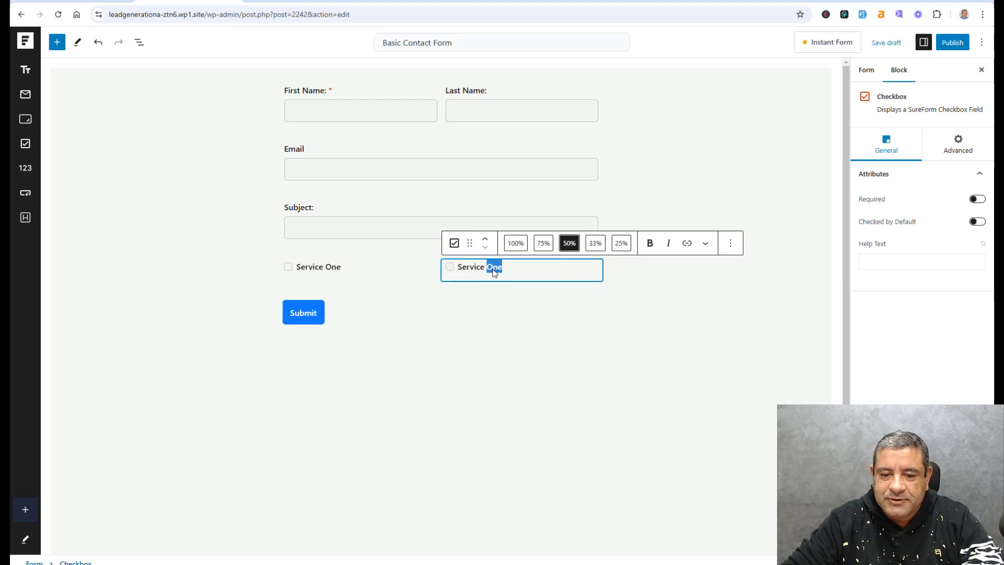
type("Tow")
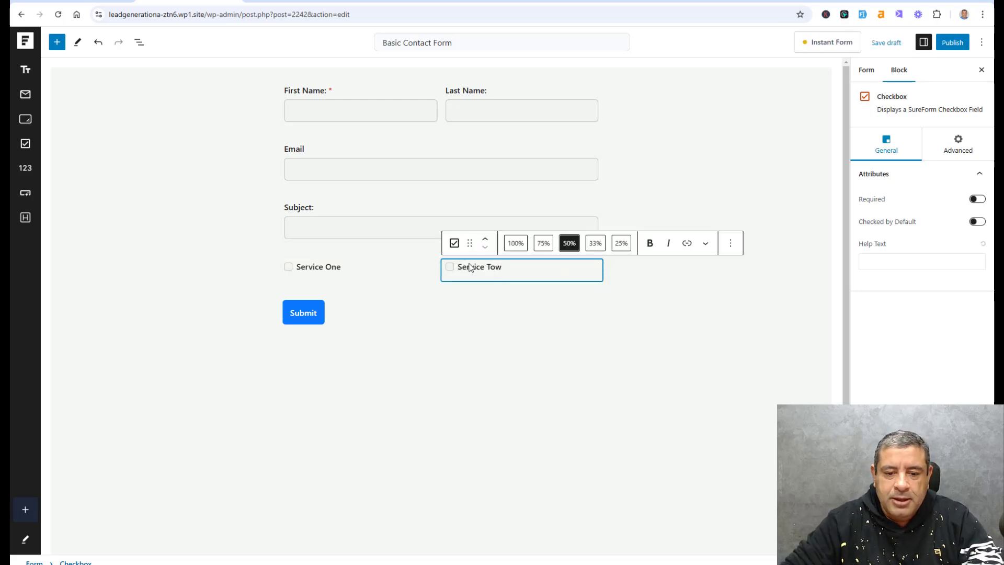
left_click(403, 275)
Browse the full list of form blocks and add a Heading block below the service checkboxes.
left_click(446, 307)
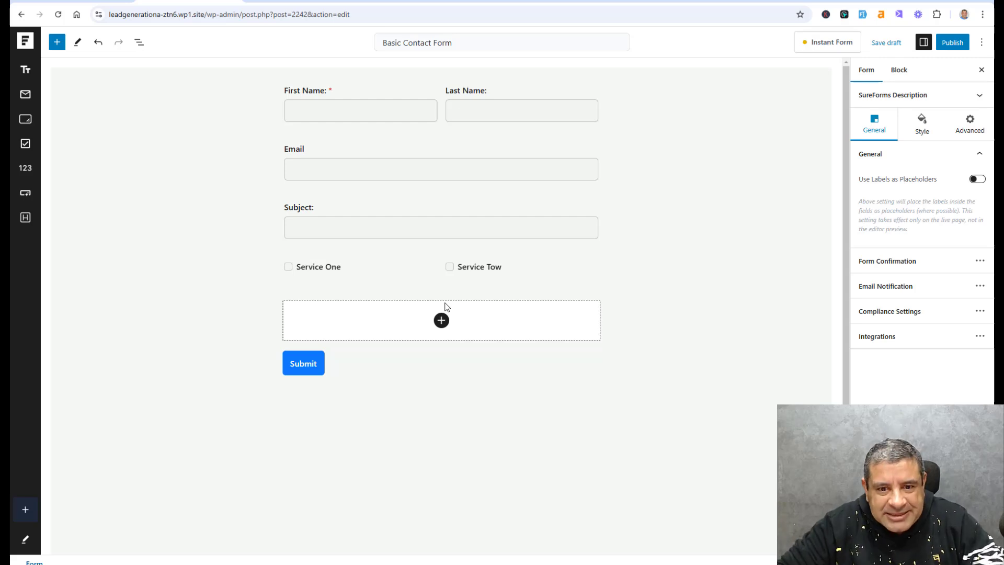
left_click(442, 320)
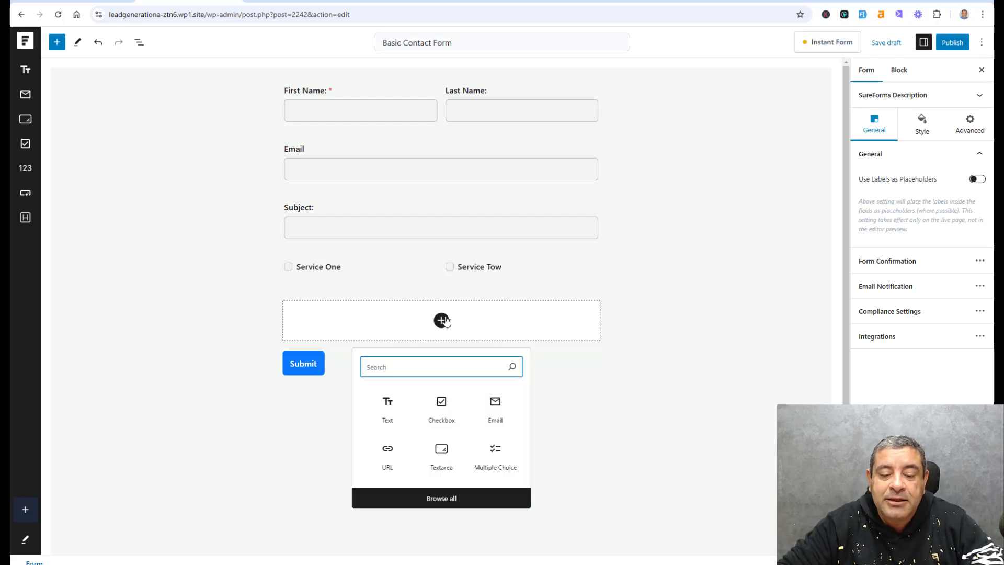
left_click(444, 499)
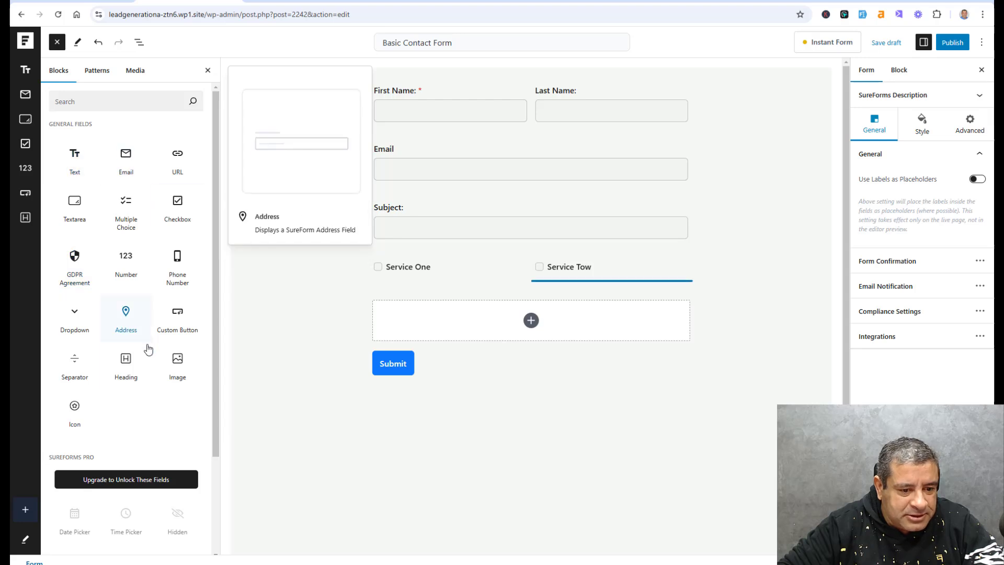
left_click(126, 361)
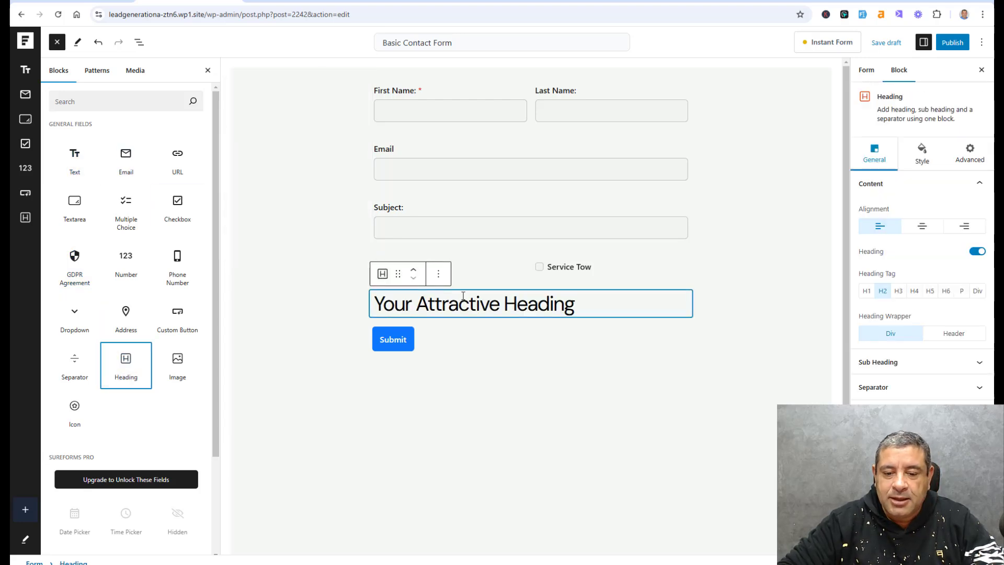
Replace the placeholder text of the heading block with "Choose Your Service".
triple_click(462, 296)
type("Cho")
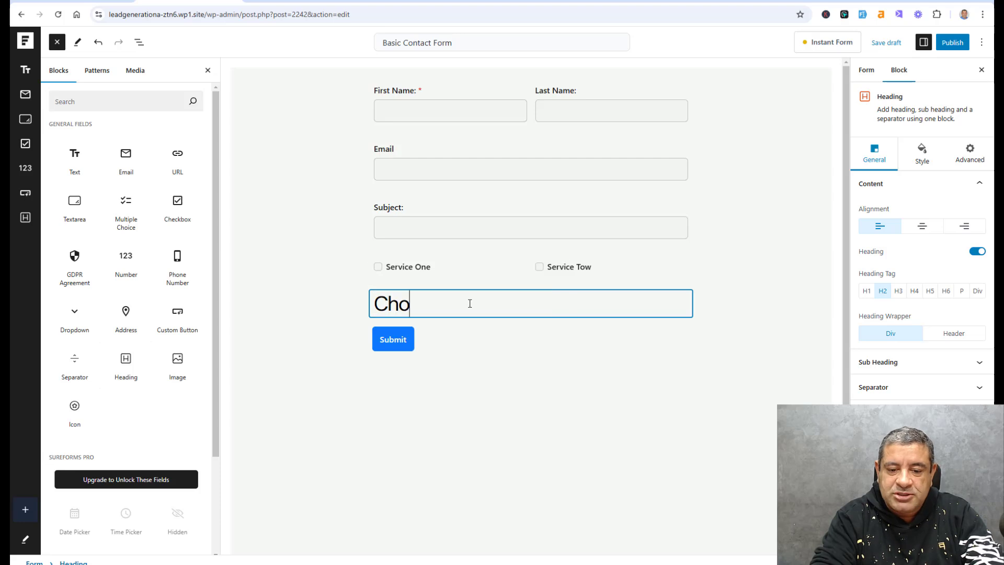
type("ose Your Ser")
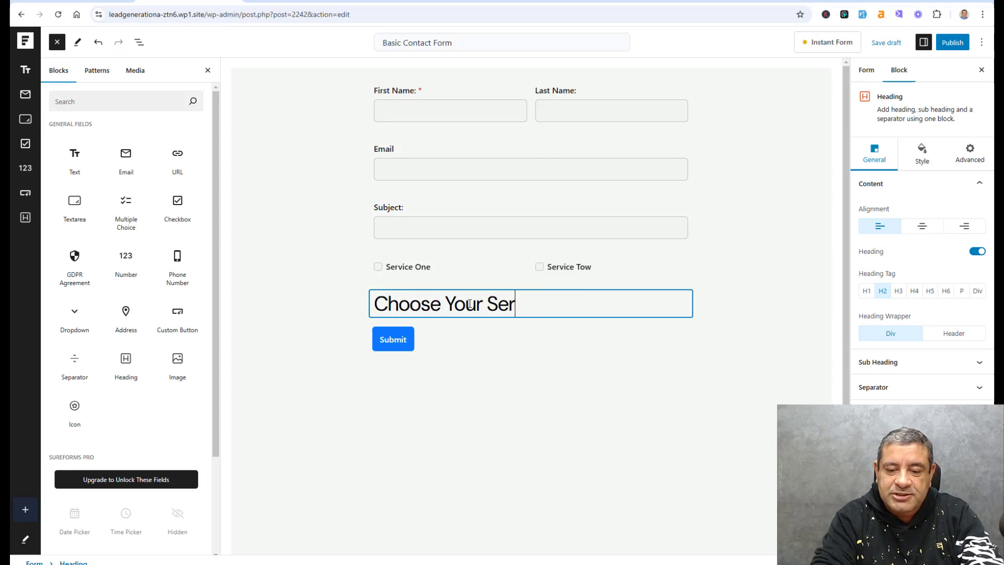
type("gvic")
key("BackSpace")
key("BackSpace")
type("vice")
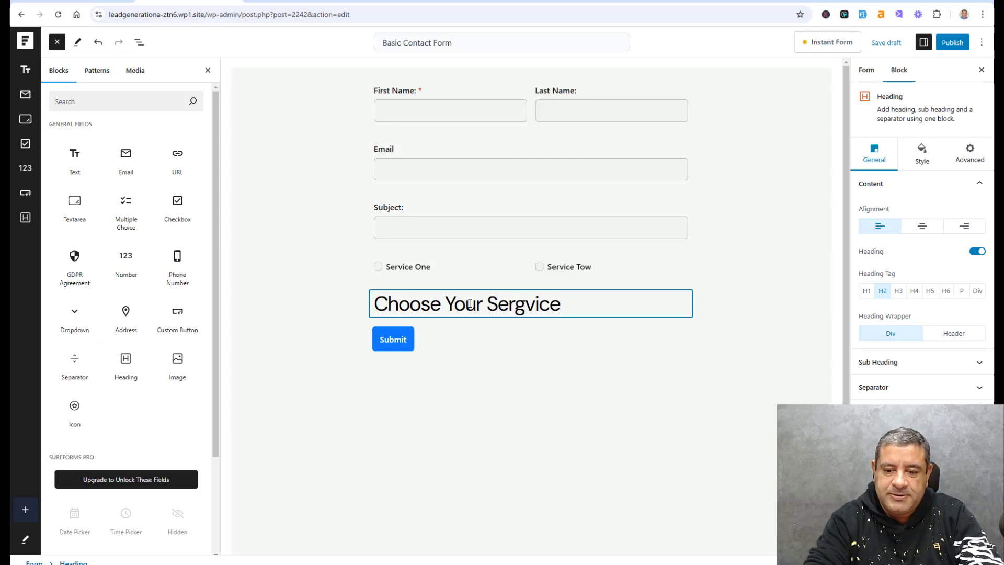
key("BackSpace")
key("BackSpace")
key("BackSpace")
key("BackSpace")
key("BackSpace")
type("vice")
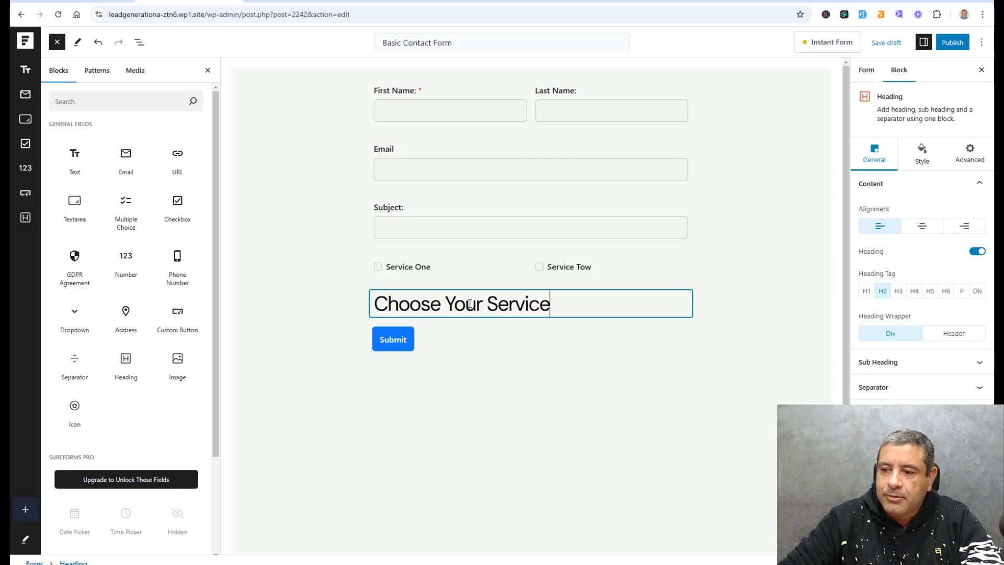
Change the heading's tag to P and set its typography font size to 20 px.
left_click(961, 292)
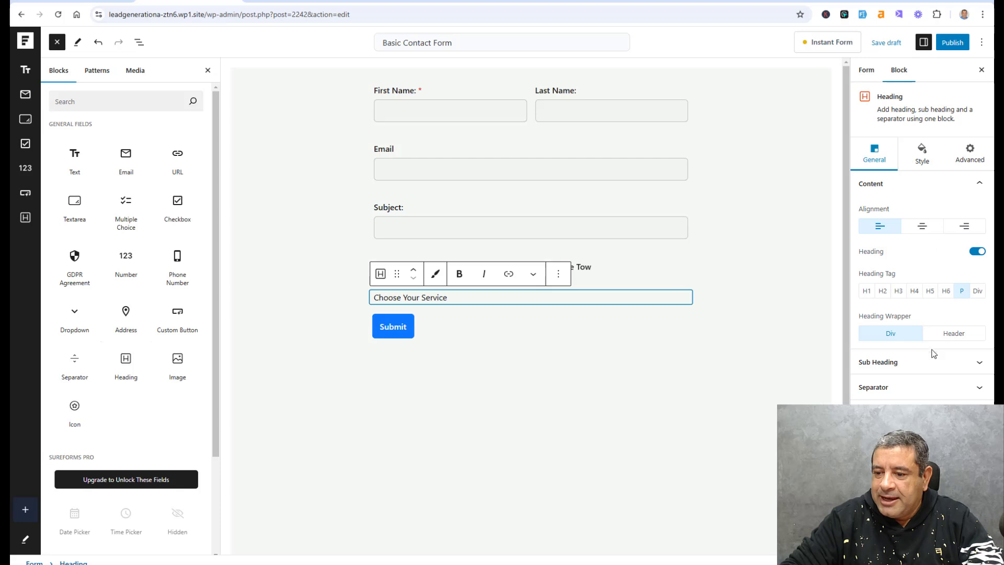
left_click(918, 160)
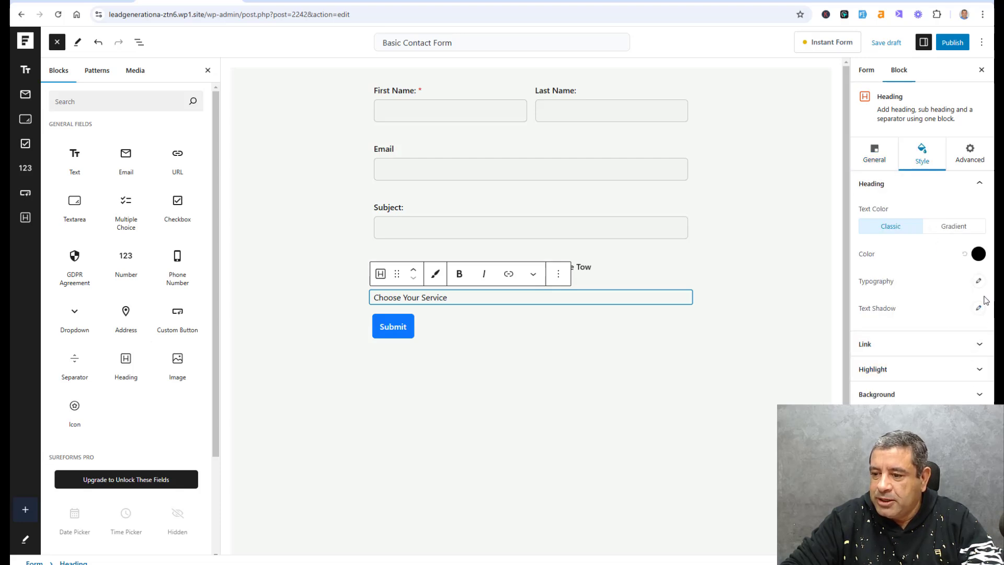
left_click(978, 280)
left_click(952, 353)
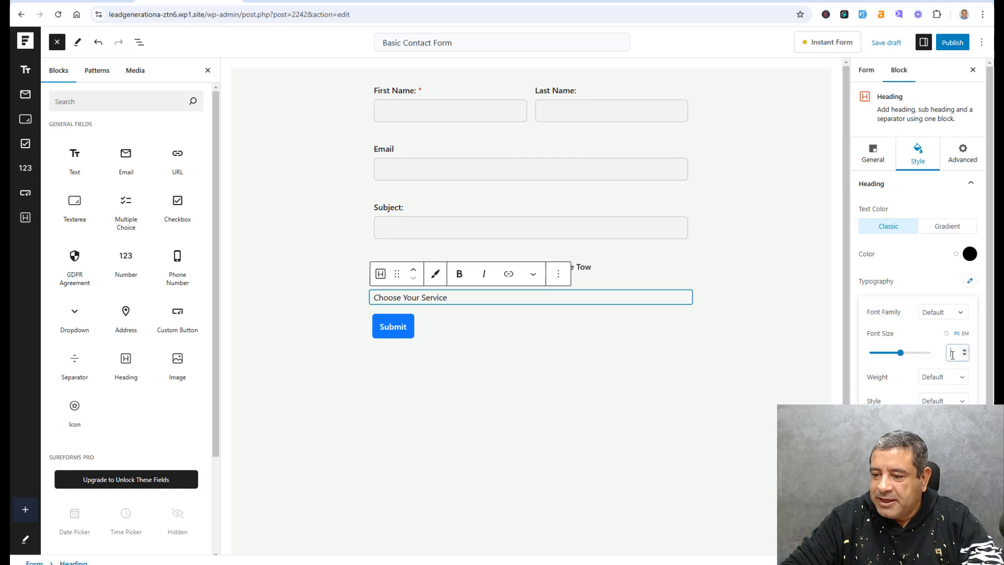
type("14")
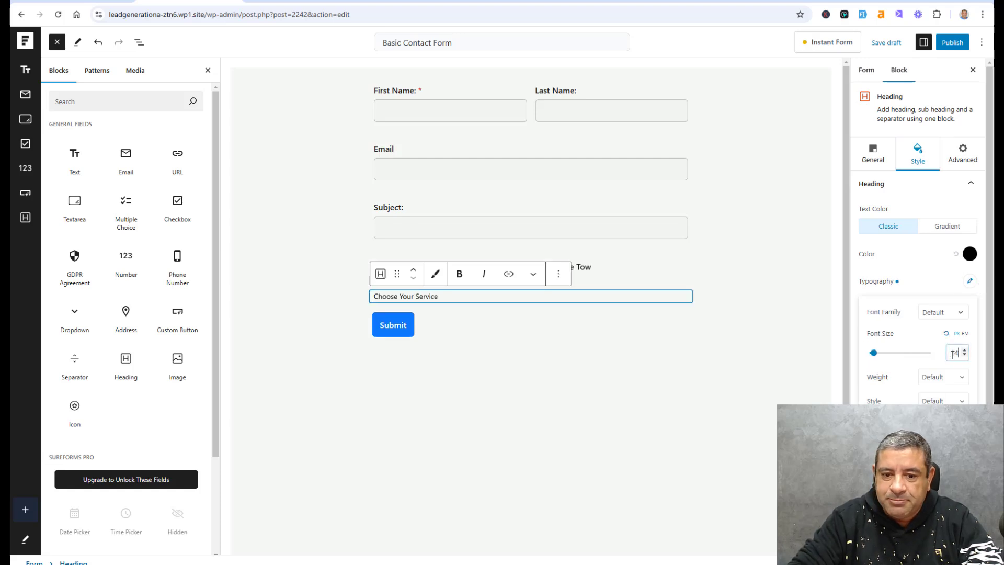
double_click(953, 354)
type("20")
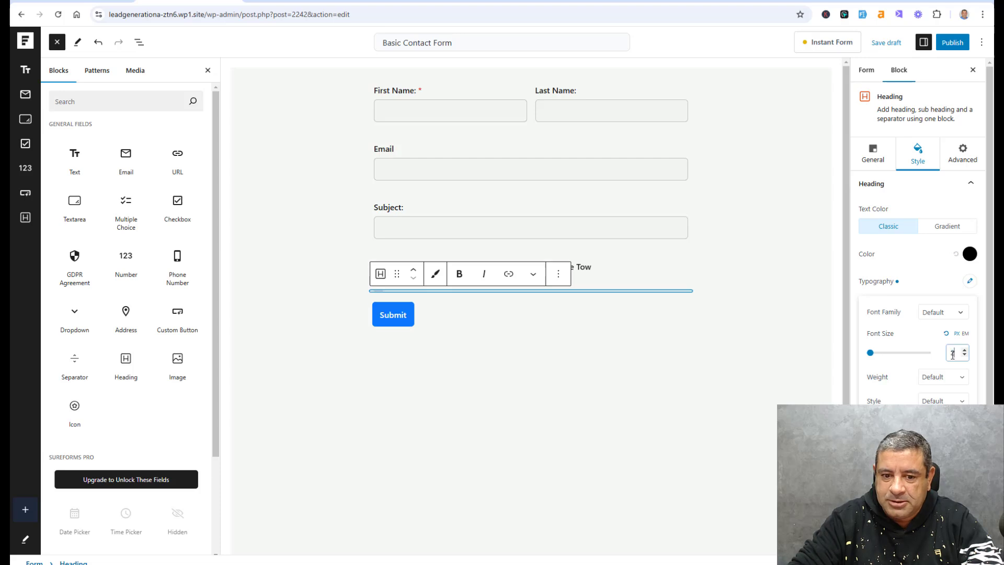
Move the "Choose Your Service" heading up so it sits directly above the two service checkboxes.
left_click(413, 270)
left_click(413, 270)
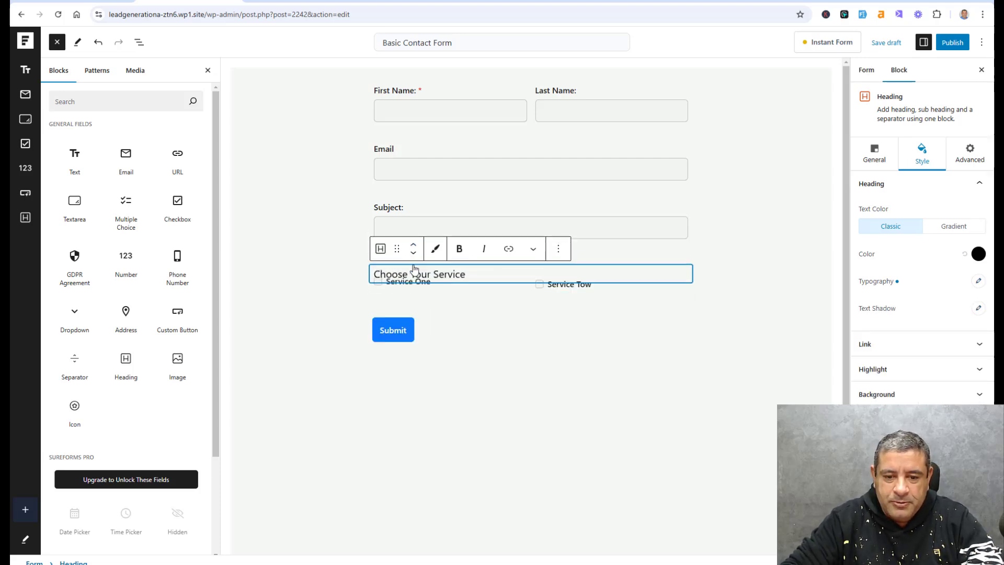
left_click(787, 333)
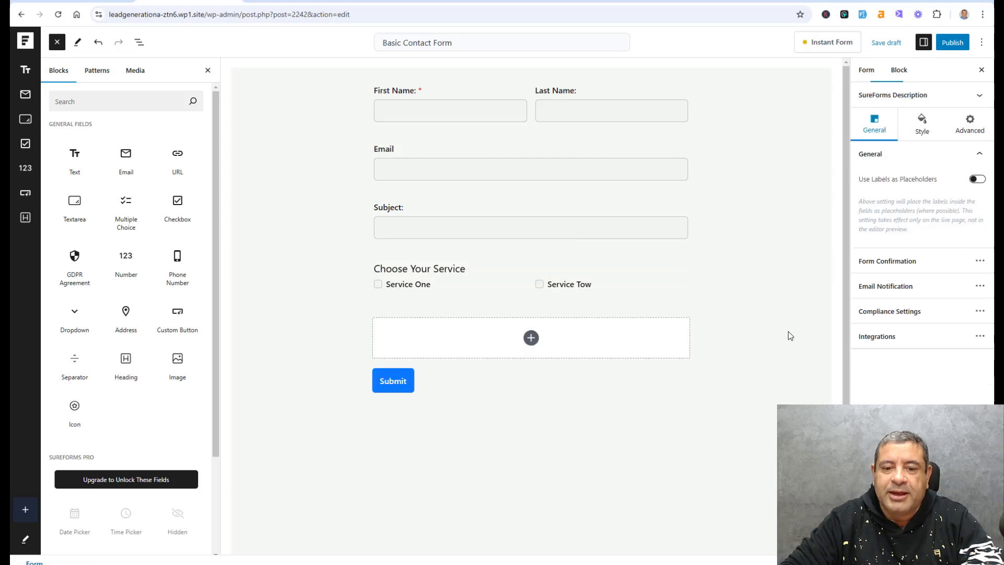
left_click(756, 285)
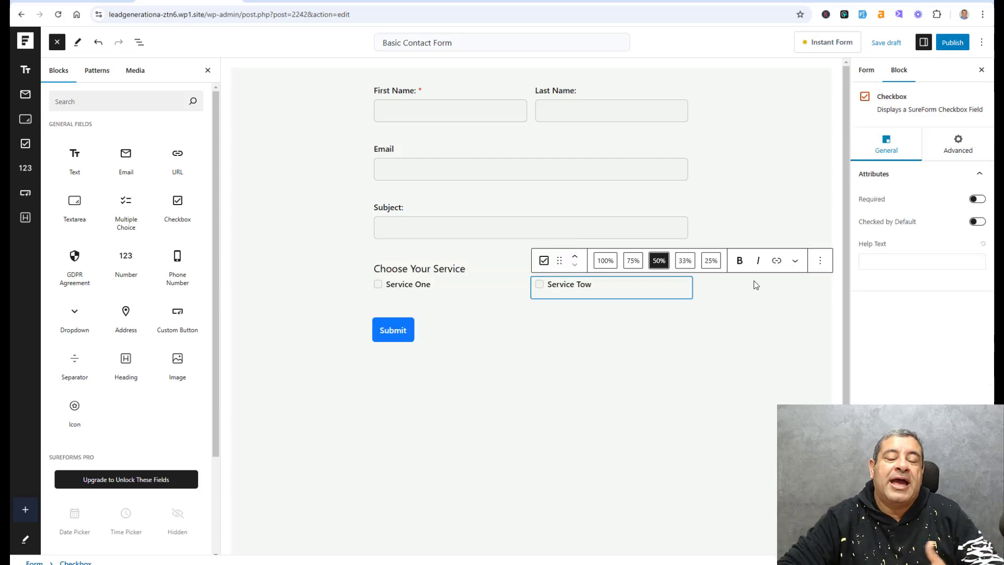
Add a Textarea field below the service checkboxes and change its label to "Message".
left_click(466, 311)
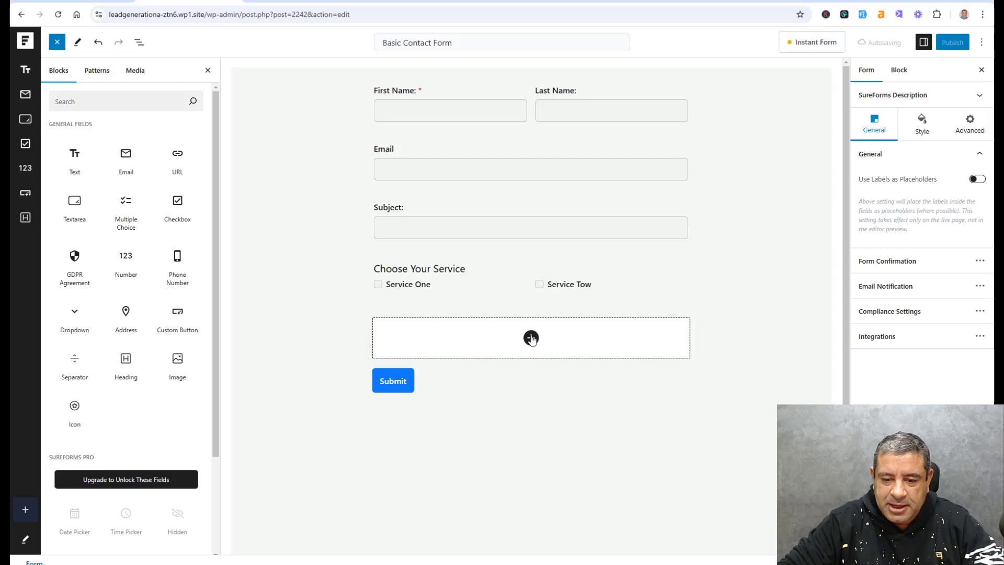
left_click(531, 337)
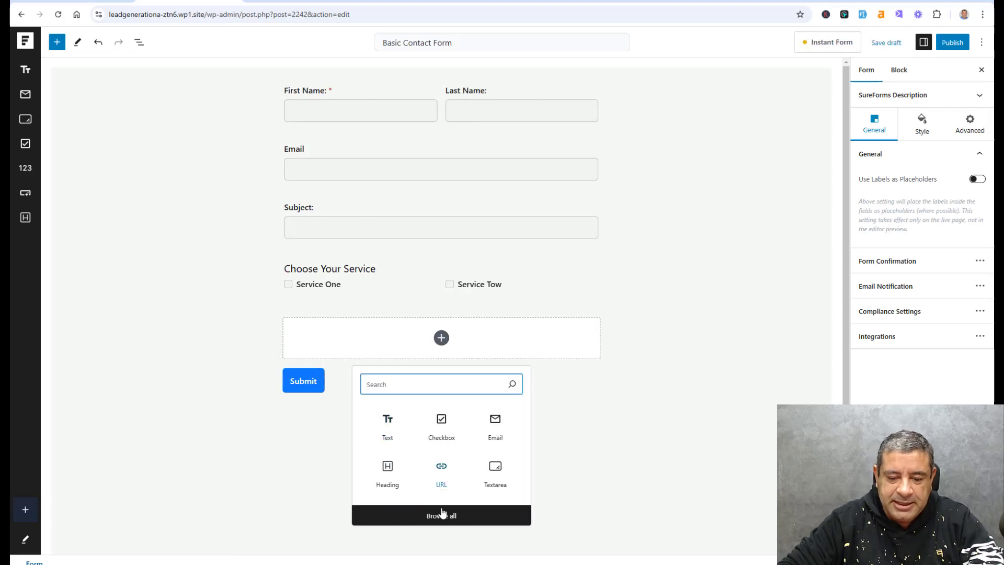
left_click(493, 485)
left_click(493, 485)
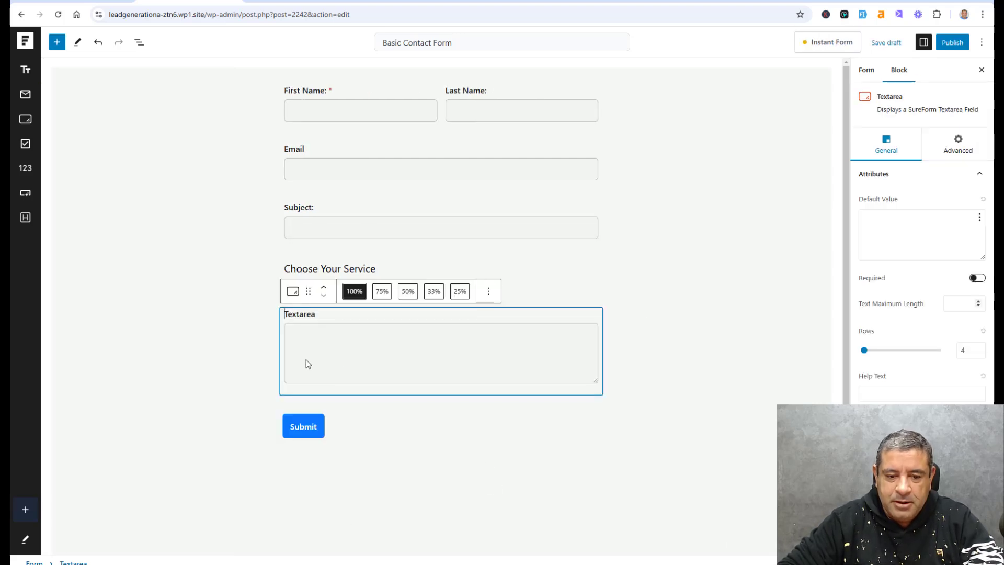
double_click(299, 317)
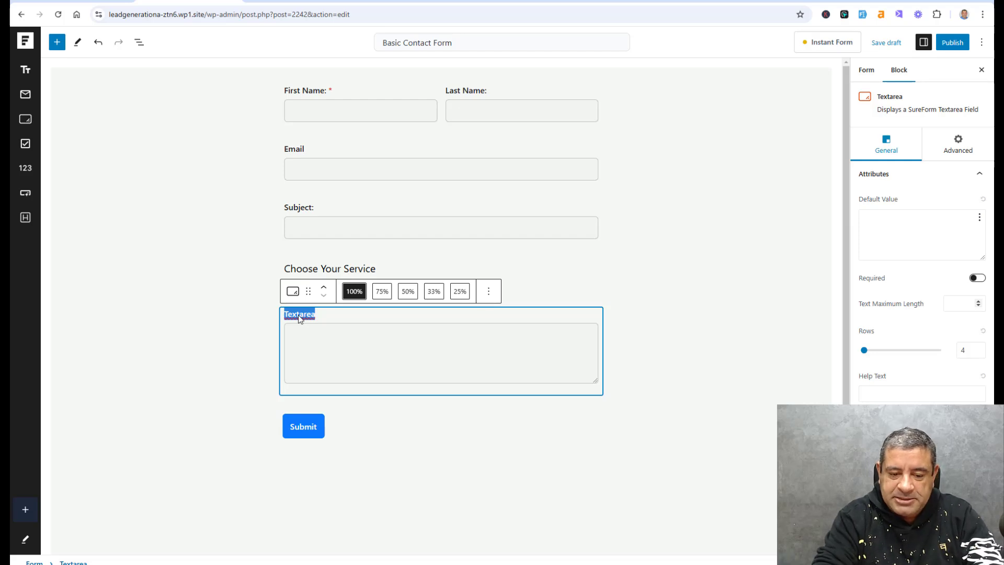
type("Message")
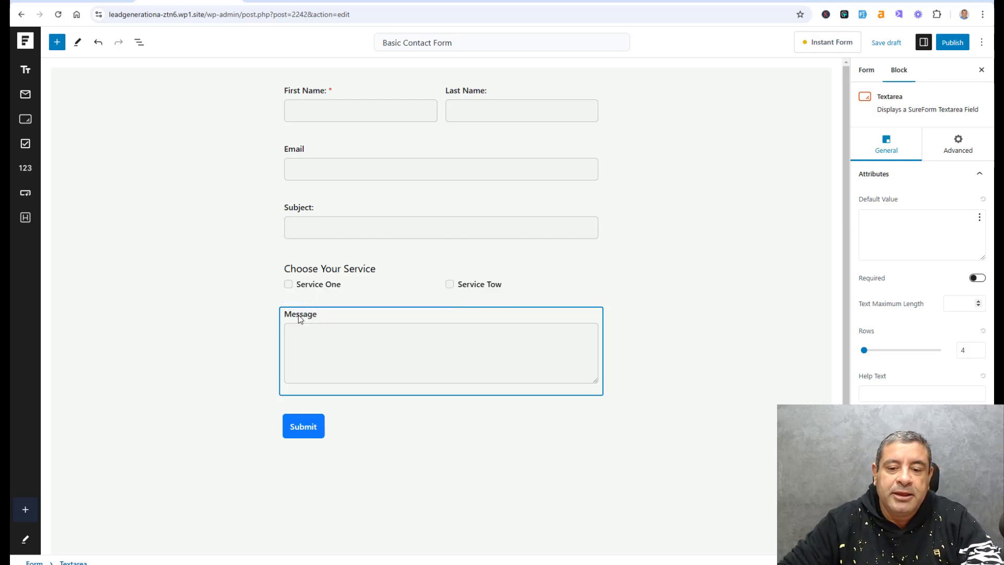
left_click(636, 289)
left_click(662, 300)
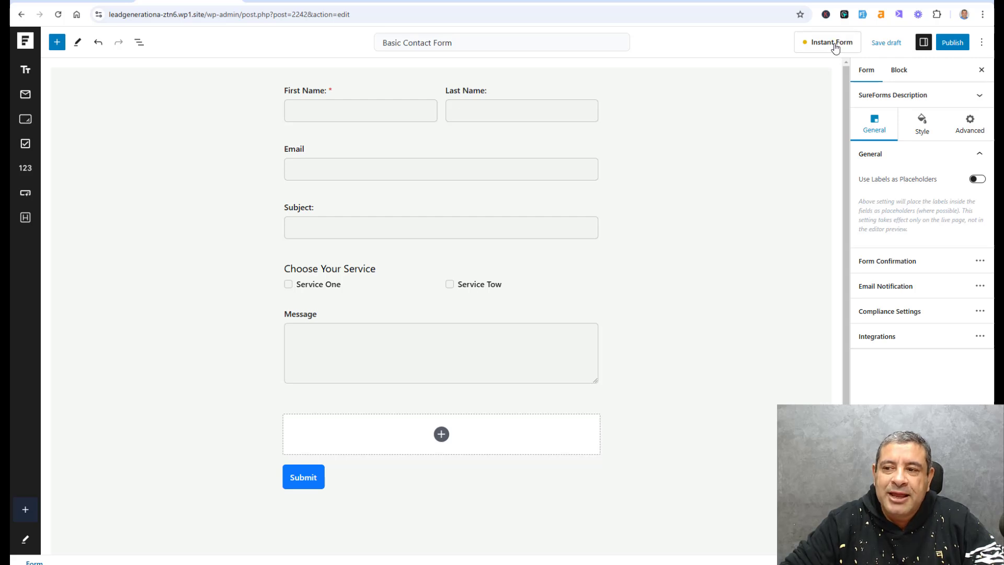
Publish the Basic Contact Form with public visibility and close the publishing confirmation.
left_click(952, 42)
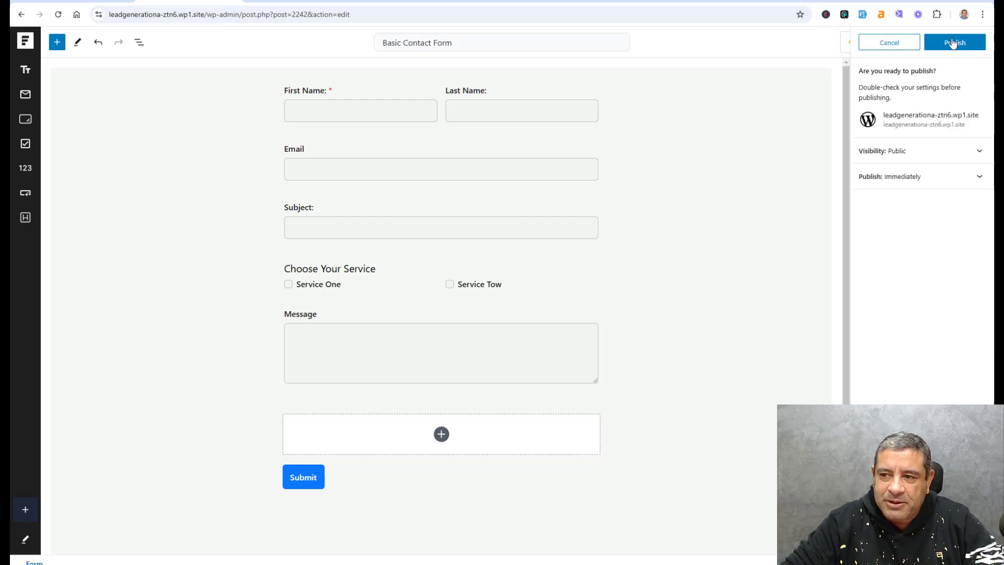
left_click(954, 43)
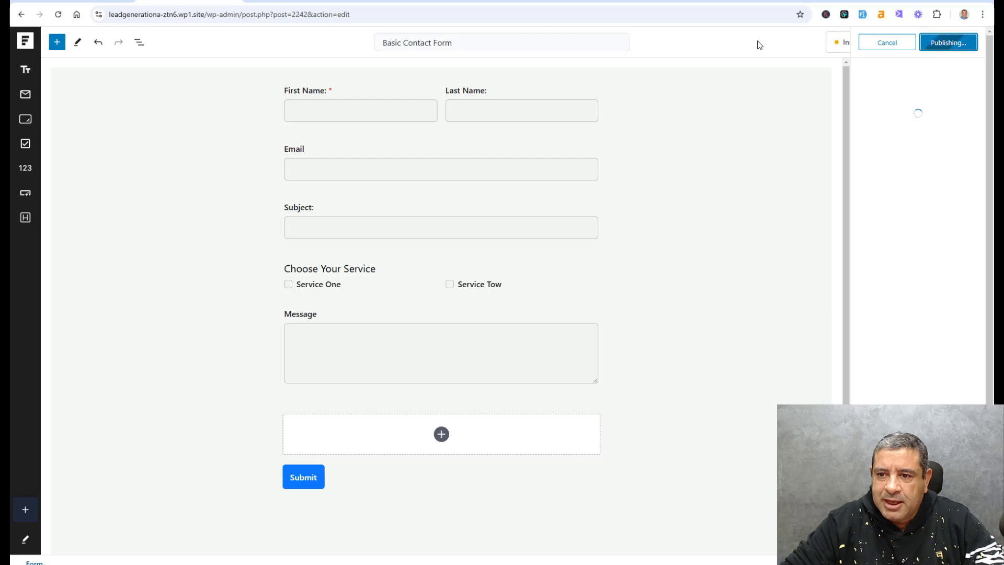
left_click(977, 42)
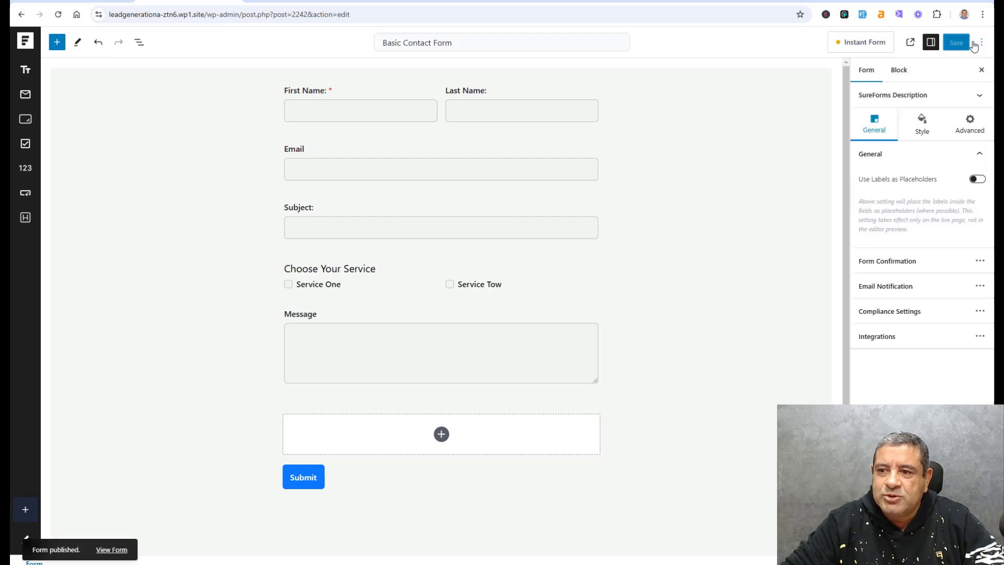
Enable Instant Form for the contact form and turn on its preview.
left_click(854, 45)
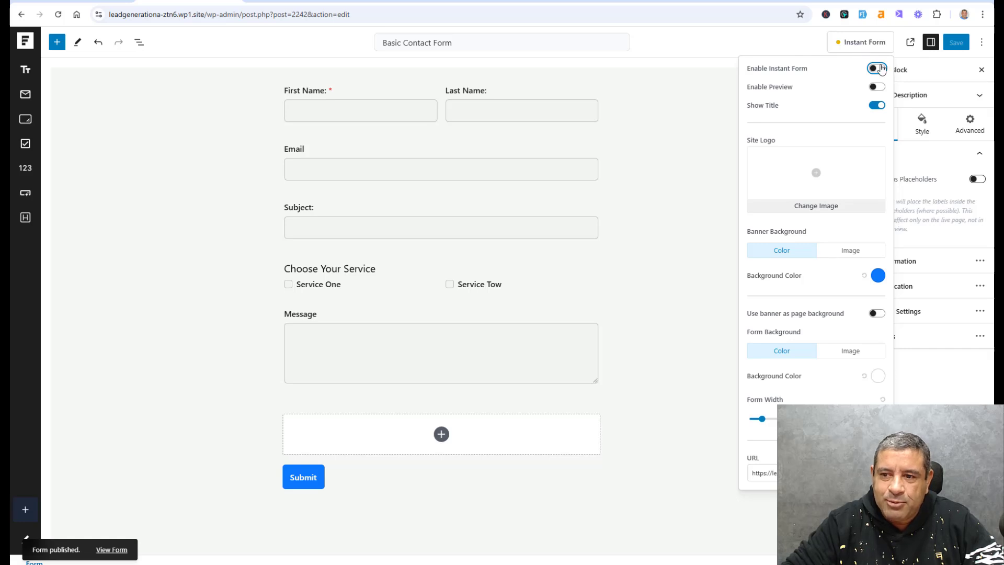
left_click(880, 69)
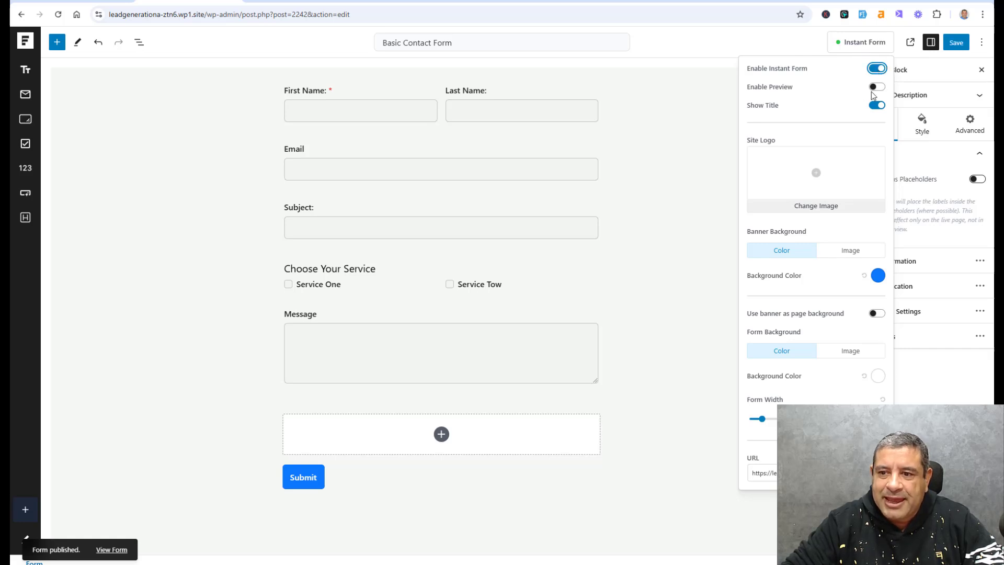
left_click(881, 88)
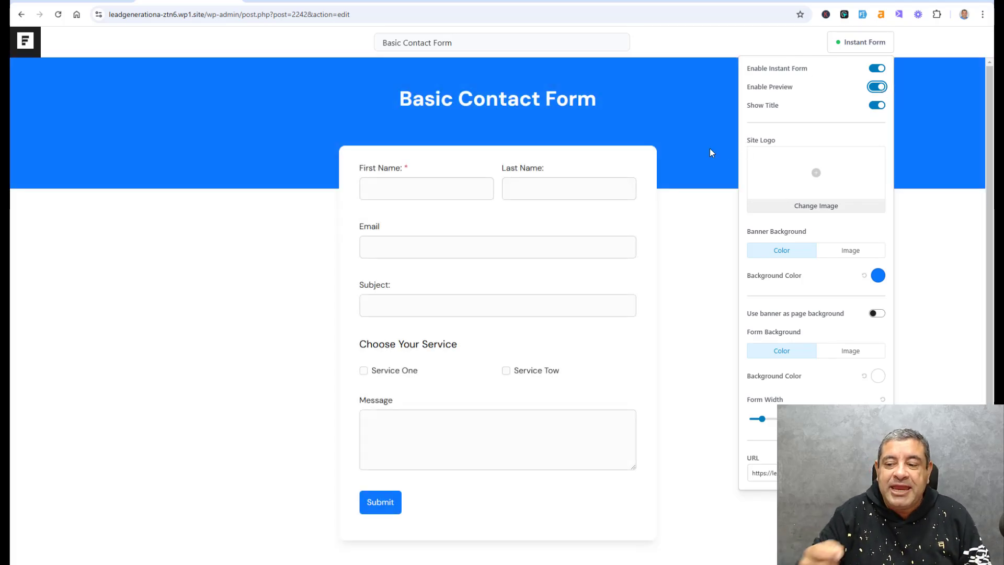
Open the form's public page at leadgenerationa-ztn6.wp1.site/form/basic-contact-form in the website's browser tab.
left_click(808, 431)
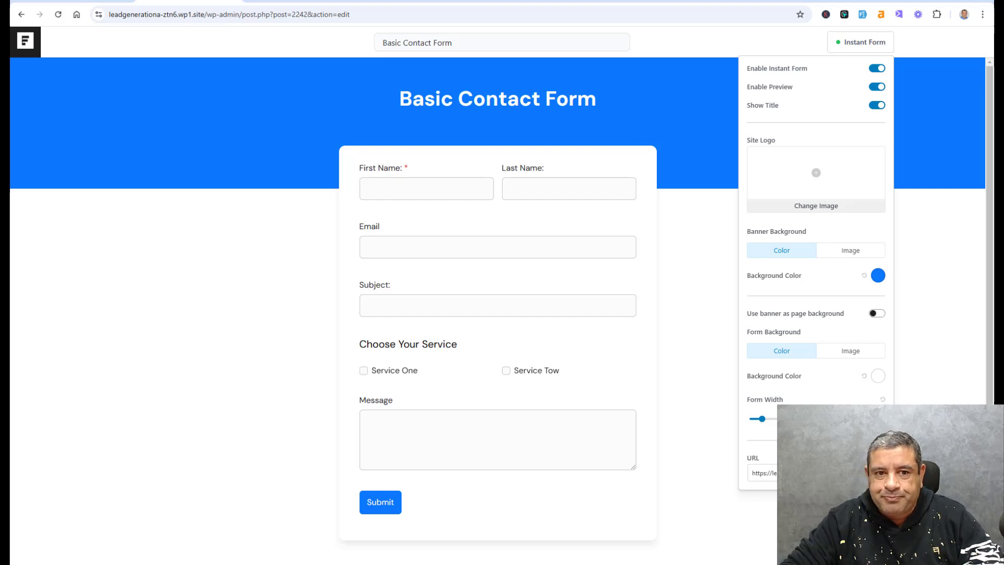
left_click(413, 2)
left_click(419, 18)
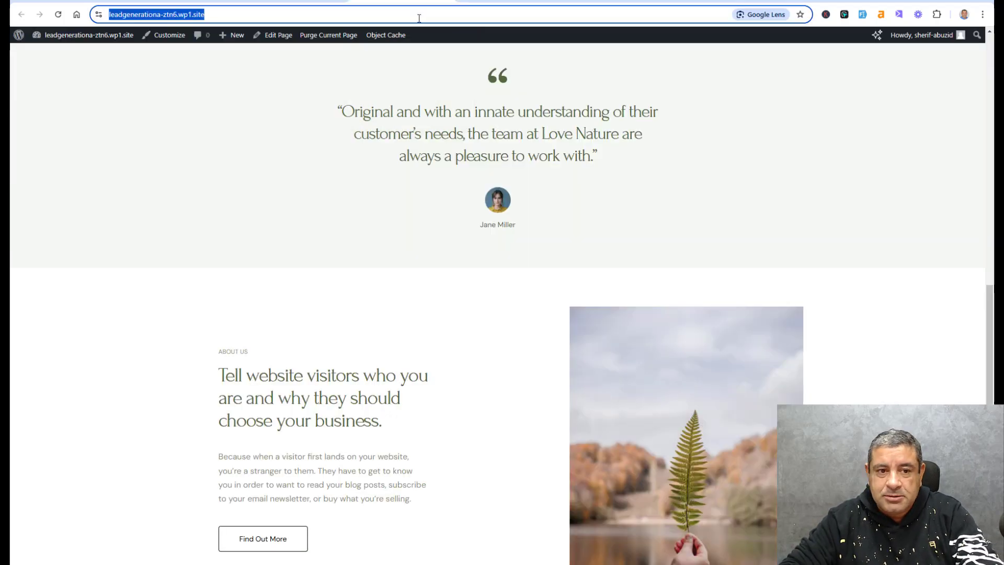
type("leadgenerationa-ztn6.wp1.site/form/basic-contact-form")
key("Return")
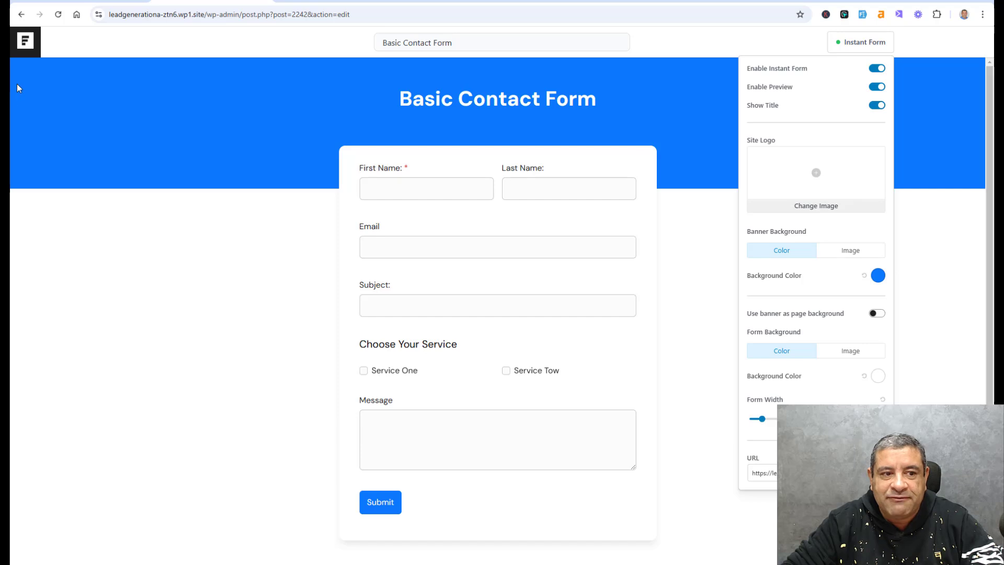
Change the Instant Form's banner background color to a muted dark teal green.
left_click(879, 276)
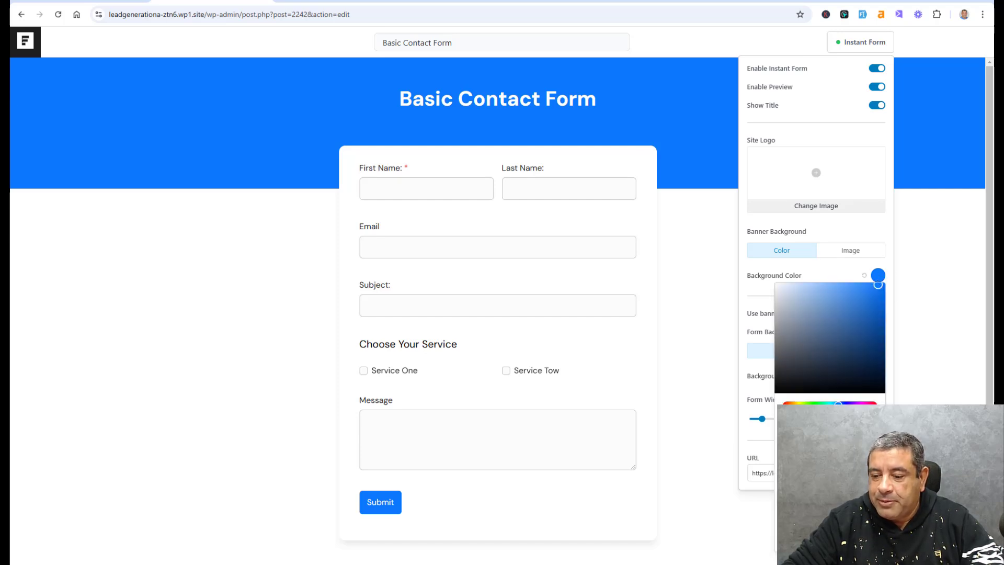
left_click(831, 513)
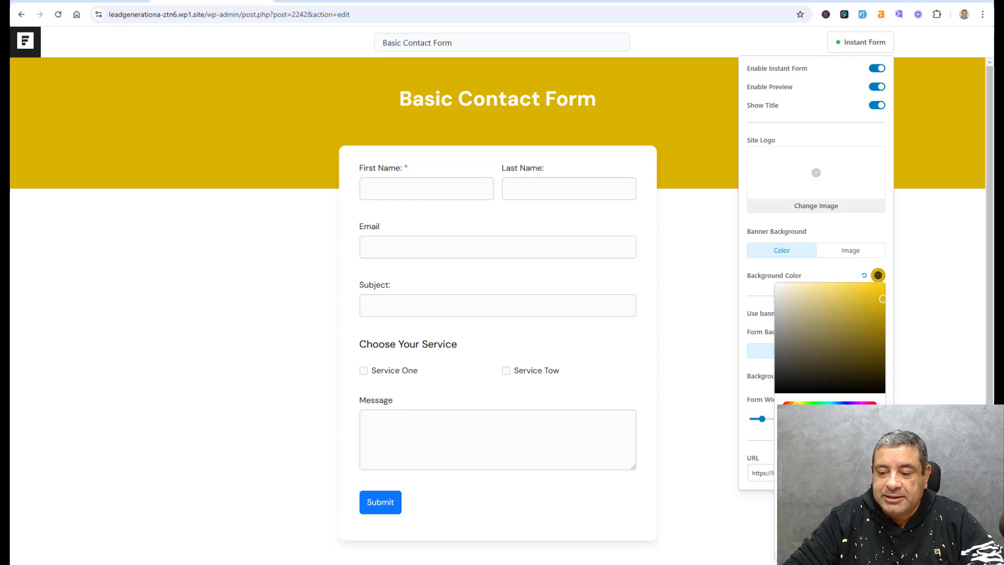
left_click(861, 283)
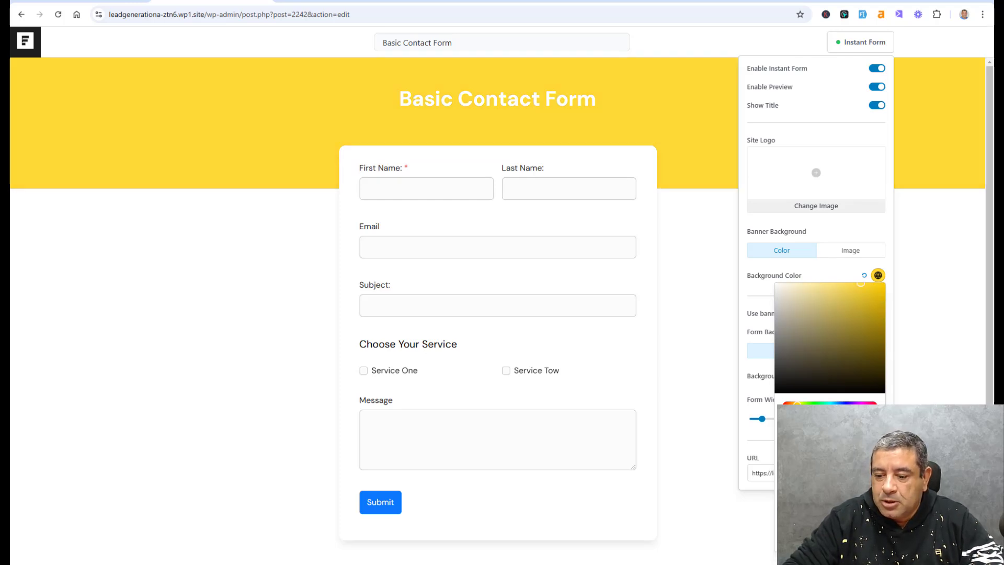
left_click(831, 512)
left_click(848, 513)
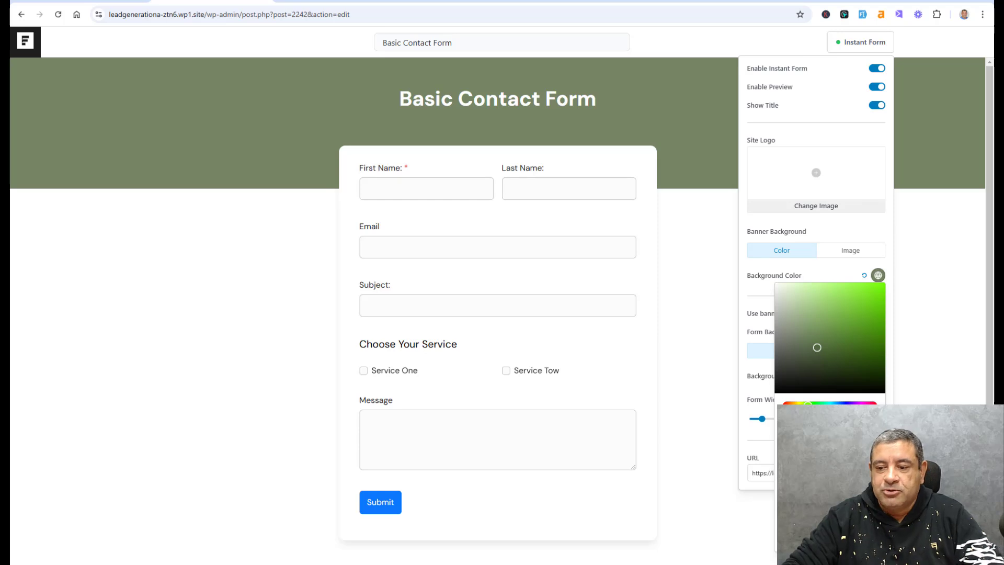
left_click(848, 512)
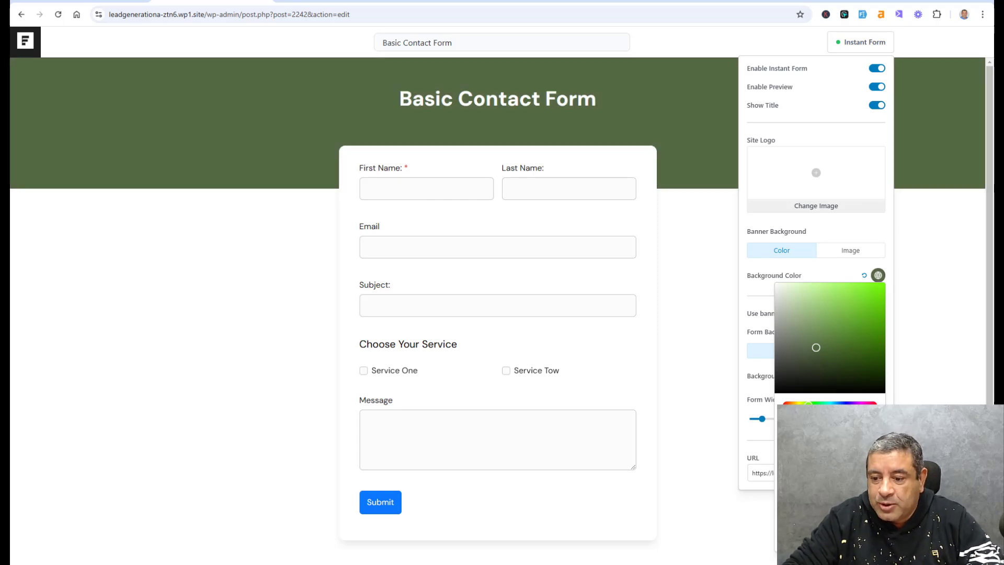
left_click(826, 406)
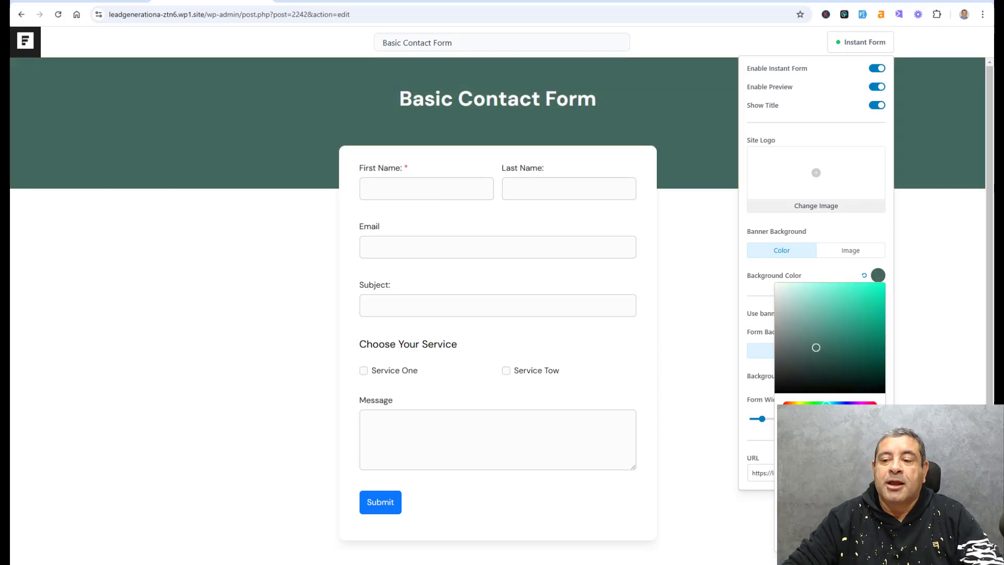
Switch the banner background to an image, using the photo of hands pointing at a cookbook from the media library.
left_click(849, 236)
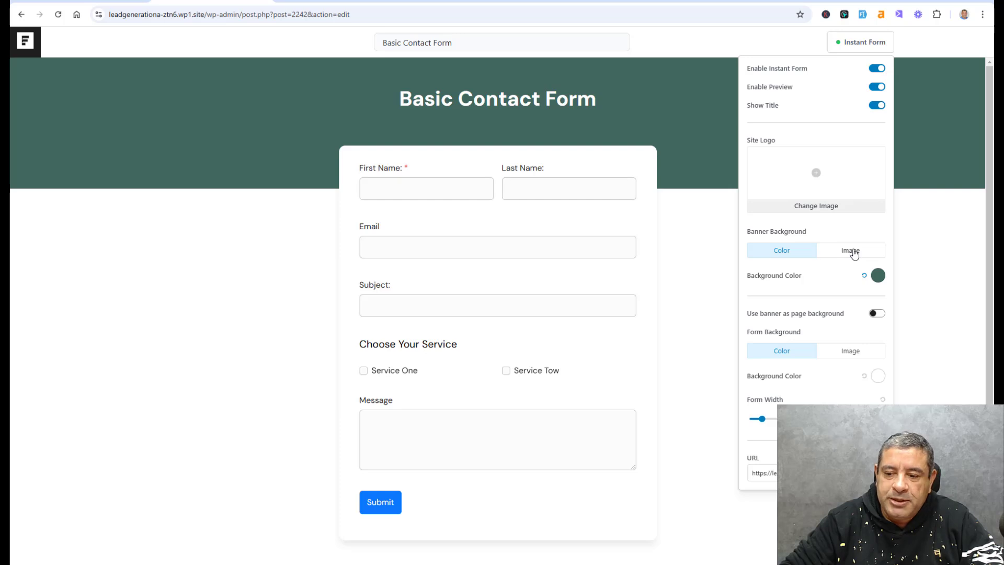
left_click(853, 252)
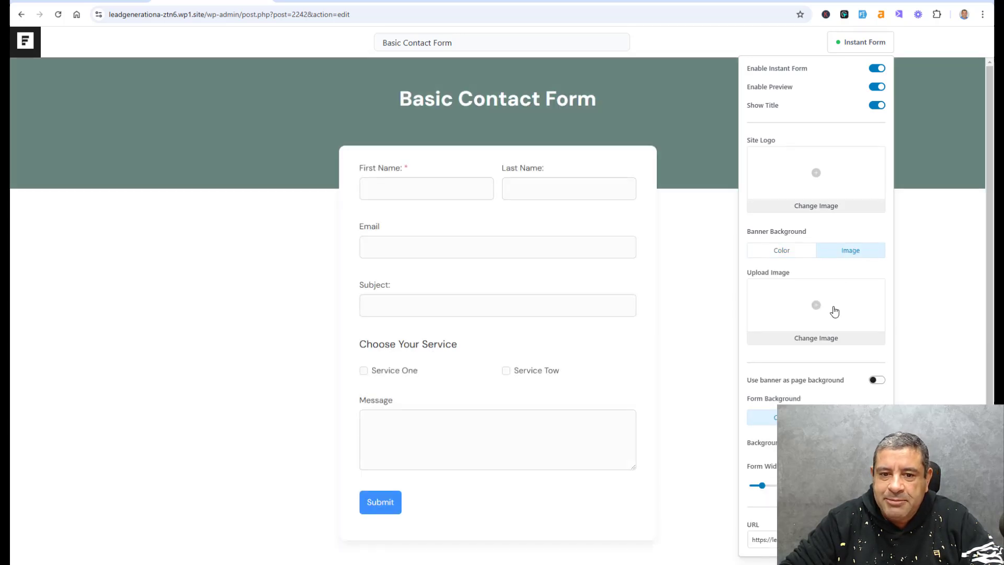
left_click(833, 311)
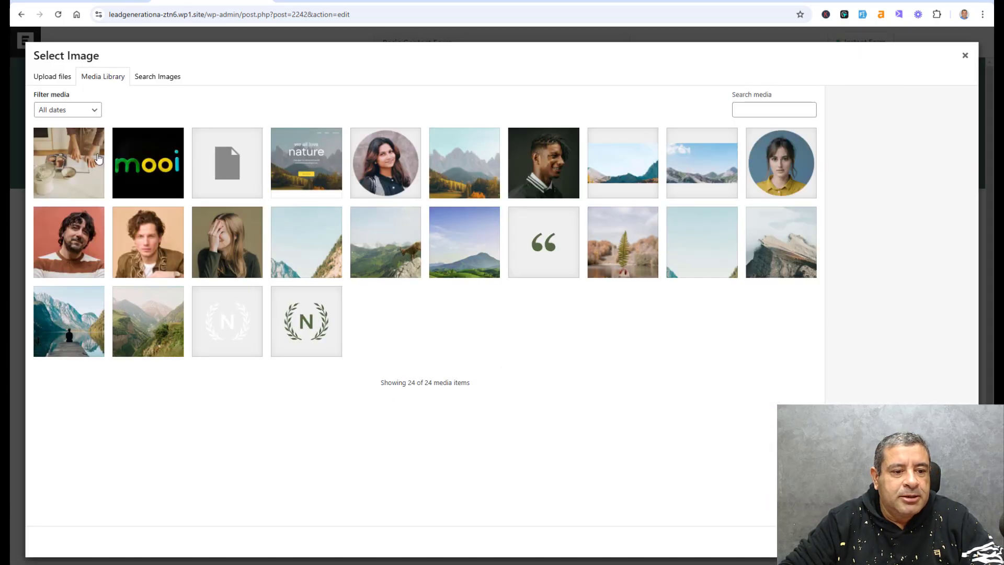
left_click(86, 160)
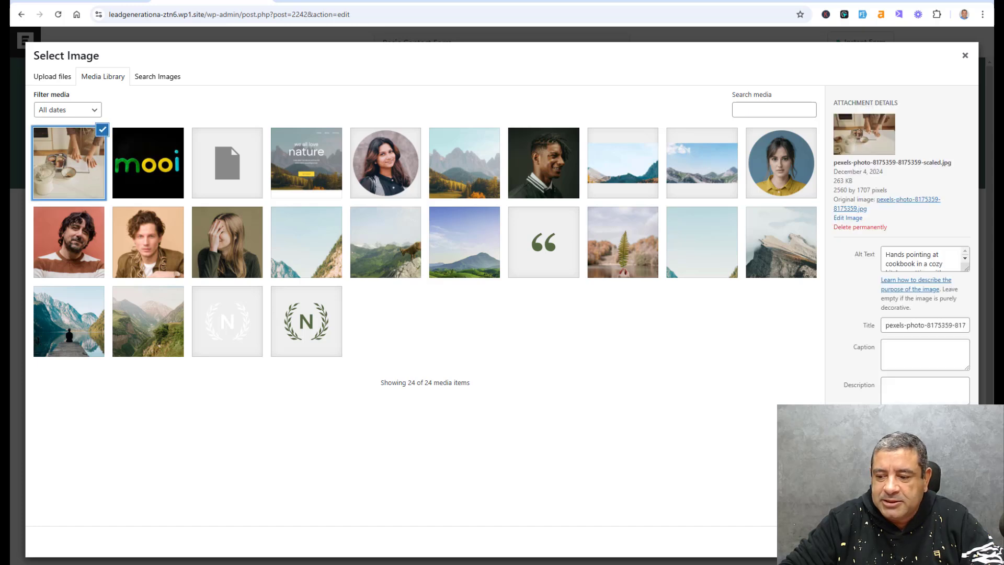
left_click(947, 542)
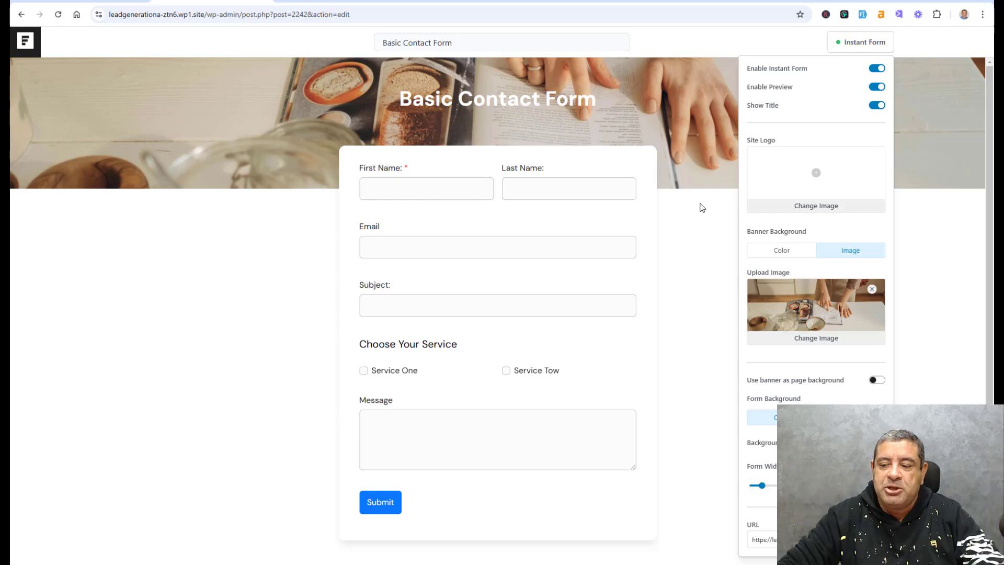
Use the banner as the page background and check the form preview.
left_click(877, 380)
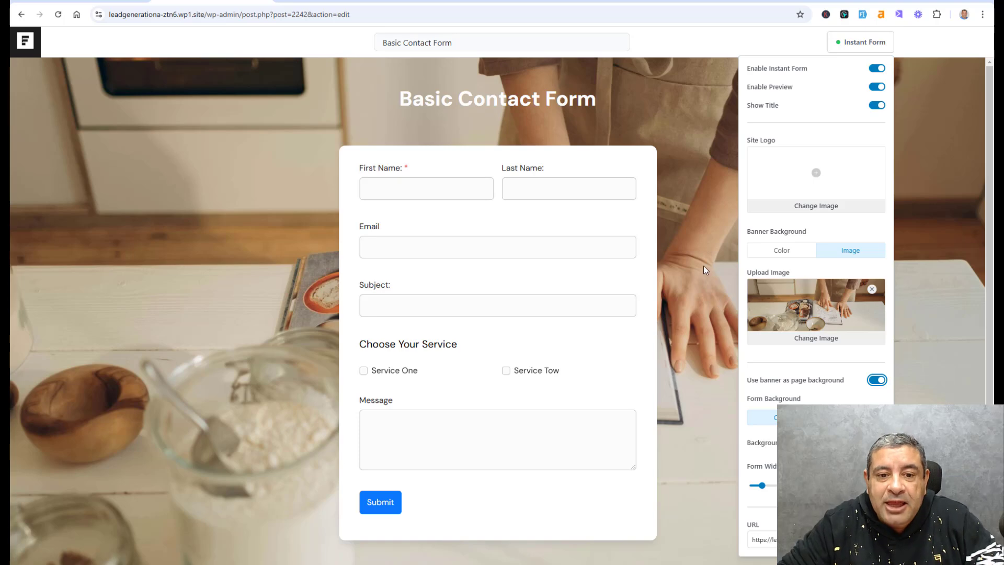
scroll(704, 270, "down", 1)
scroll(703, 266, "up", 1)
scroll(704, 266, "down", 1)
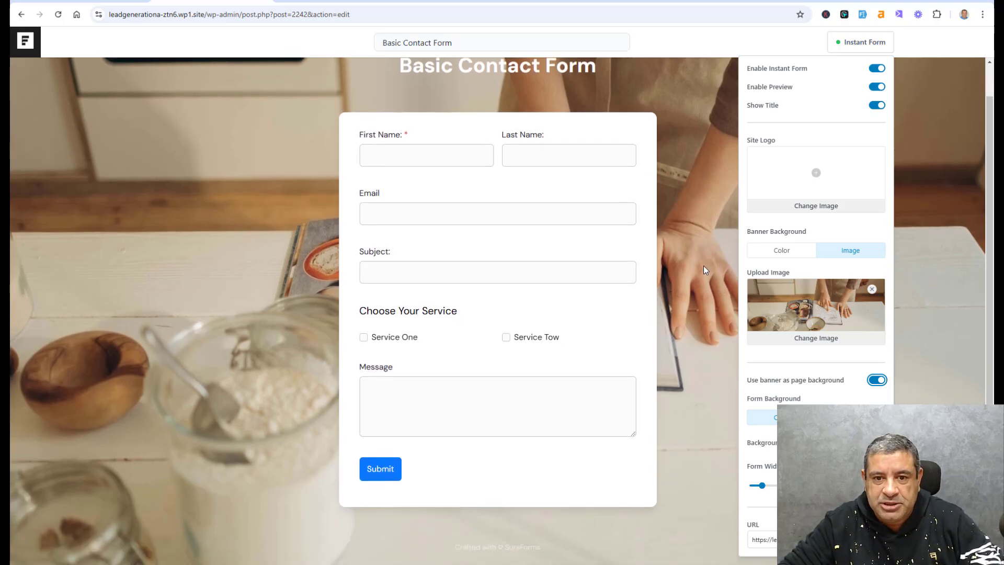
scroll(704, 266, "up", 1)
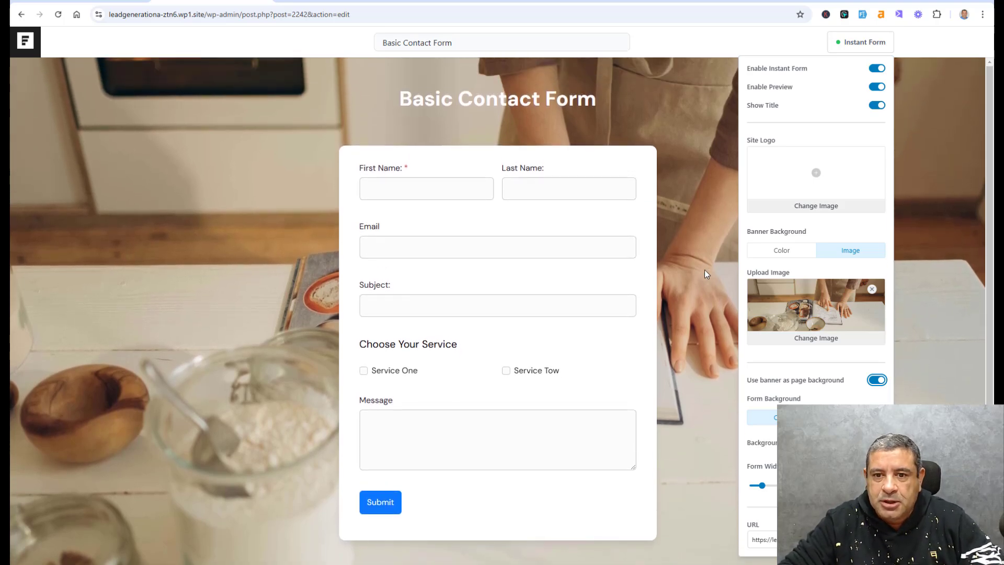
triple_click(574, 102)
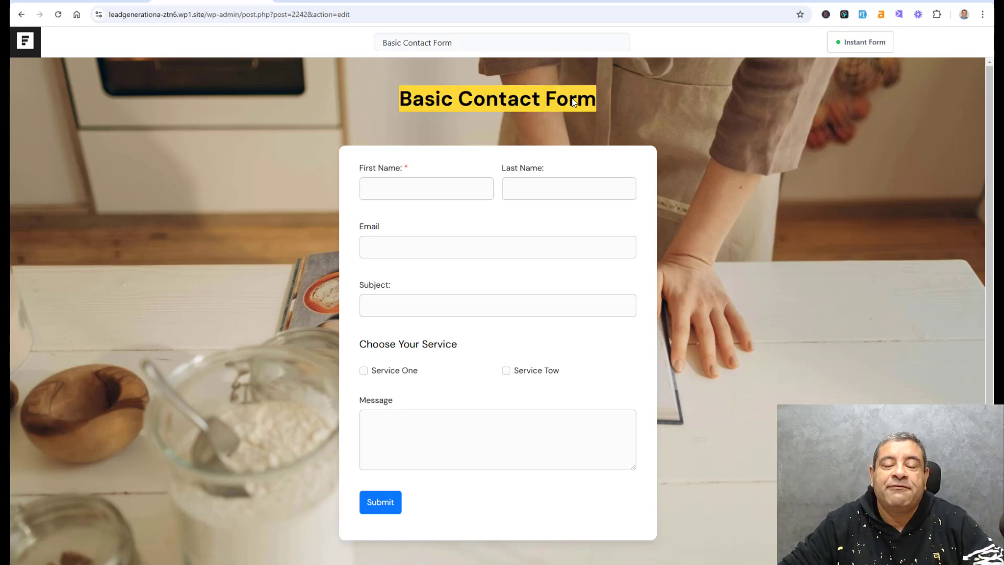
Remove the banner image to return the Instant Form's banner to its solid color, and widen the form slightly.
left_click(863, 44)
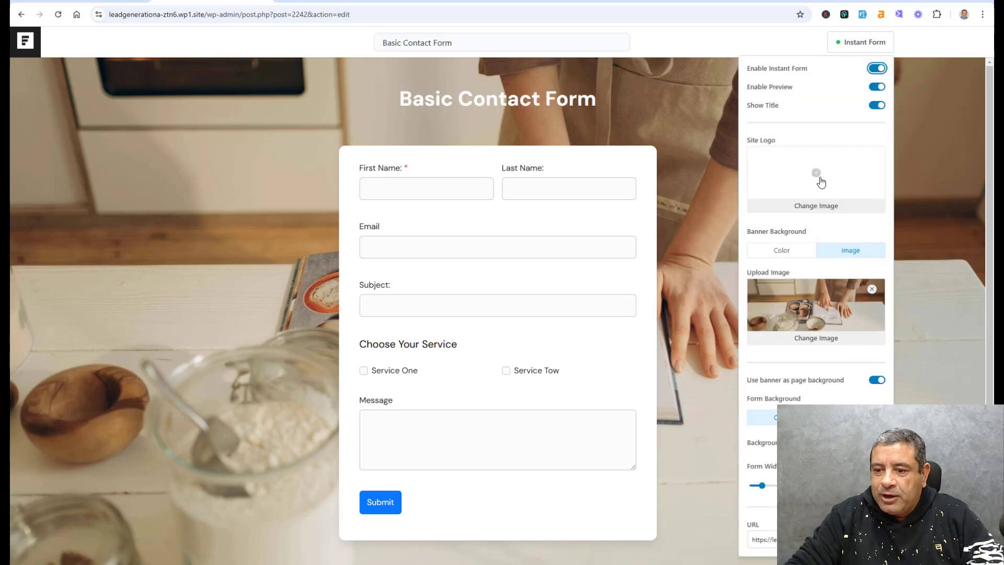
left_click(871, 289)
left_click(788, 254)
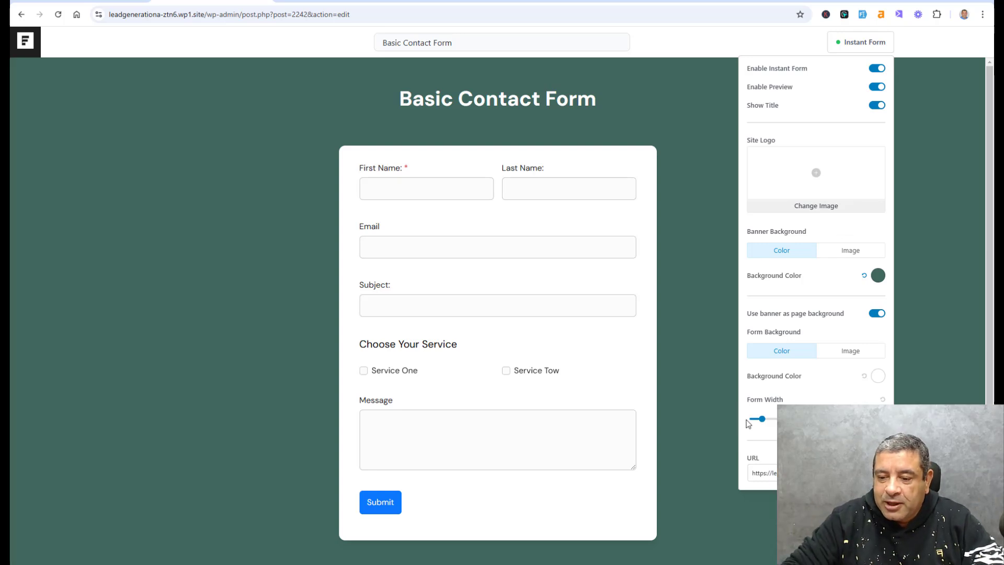
mouse_move(763, 424)
mouse_move(764, 423)
left_mouse_down()
mouse_move(785, 424)
mouse_move(775, 423)
left_mouse_up()
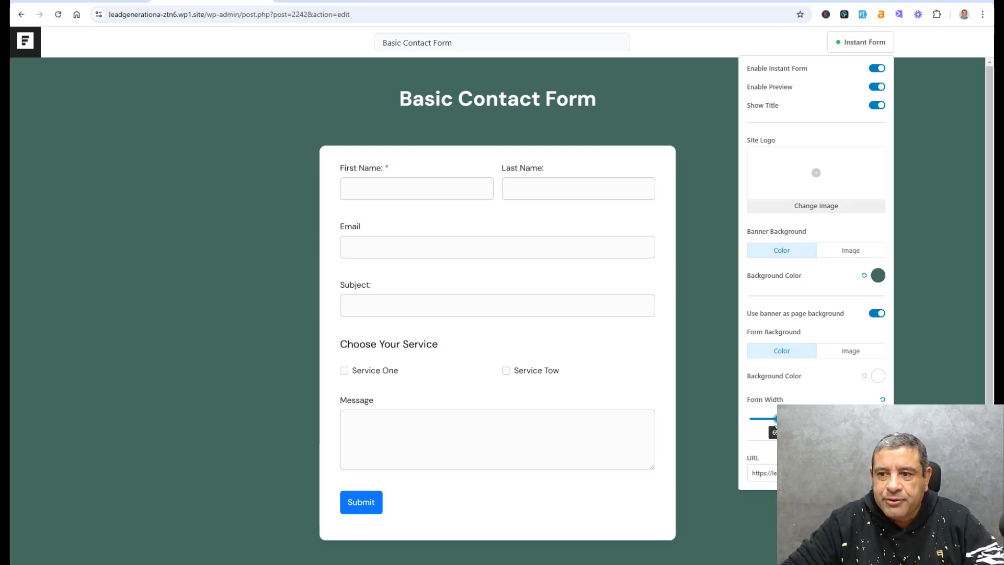
Disable Instant Form and its preview, returning to the form editor.
left_click(879, 69)
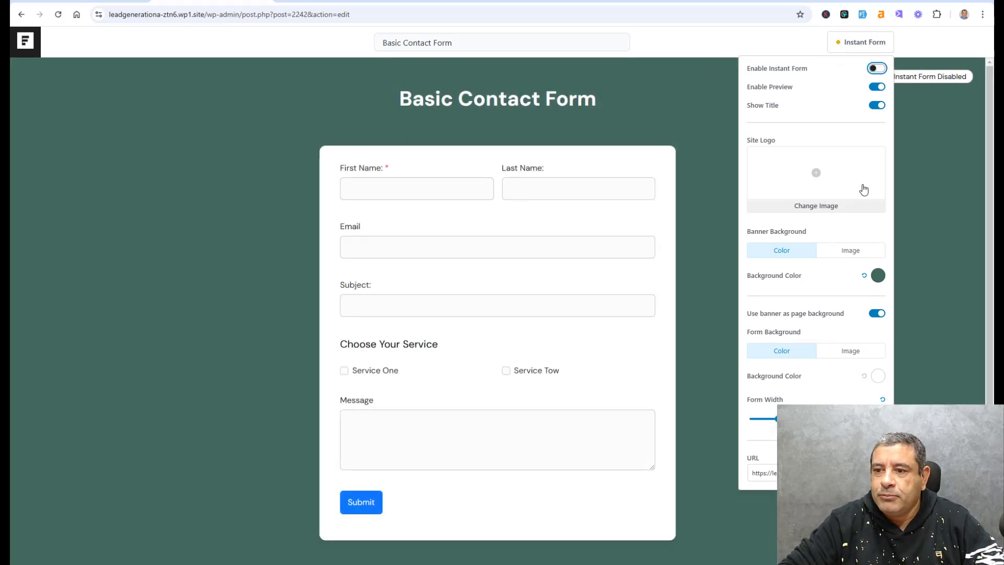
left_click(878, 87)
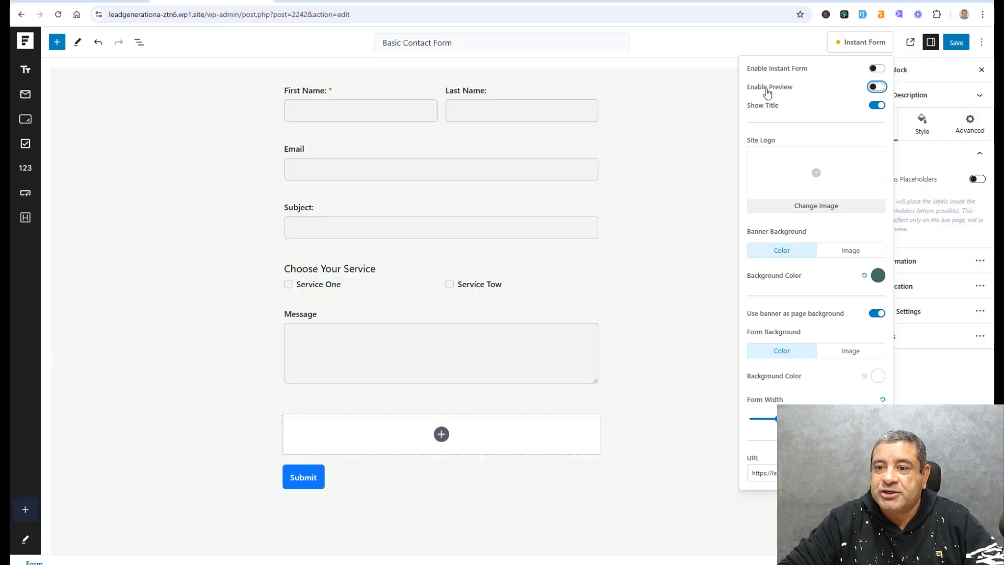
left_click(722, 96)
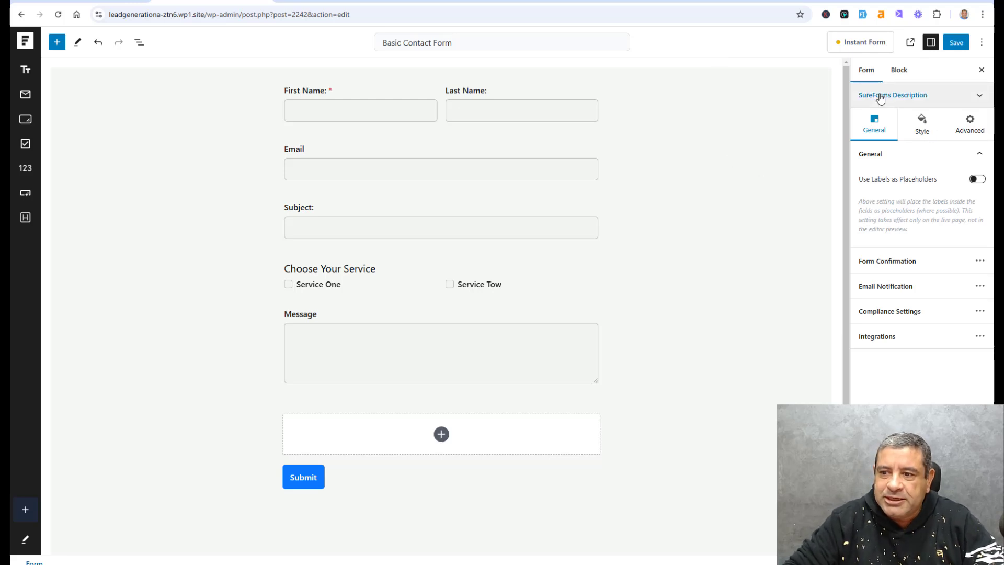
Look through the form-level general and style settings and the Last Name field's block settings.
left_click(927, 100)
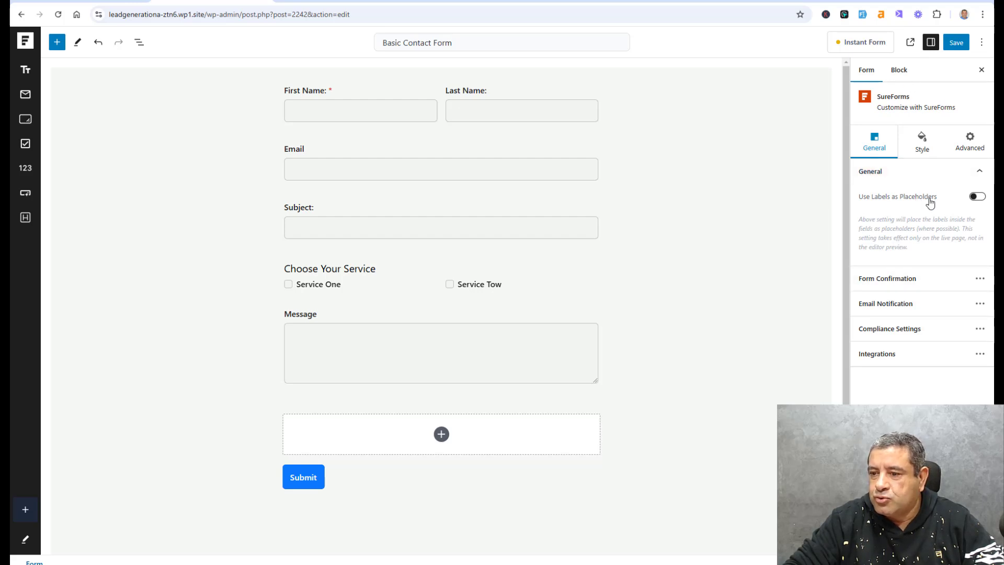
left_click(921, 146)
left_click(872, 149)
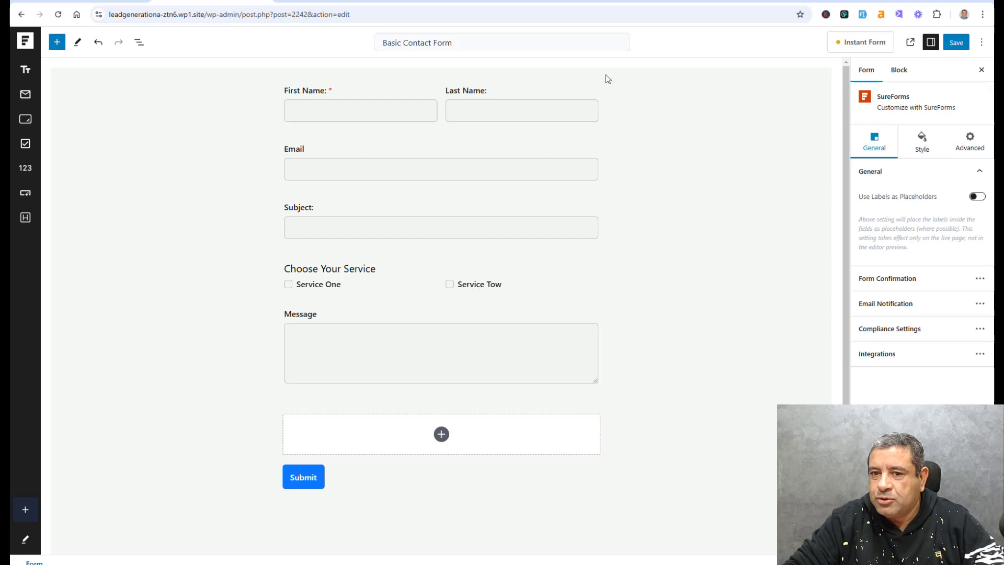
left_click(497, 39)
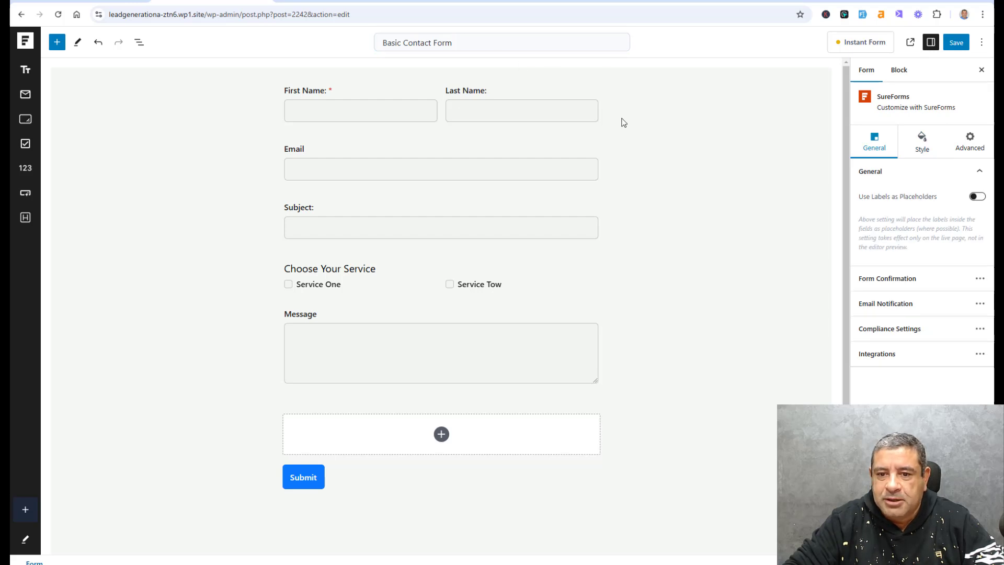
left_click(519, 125)
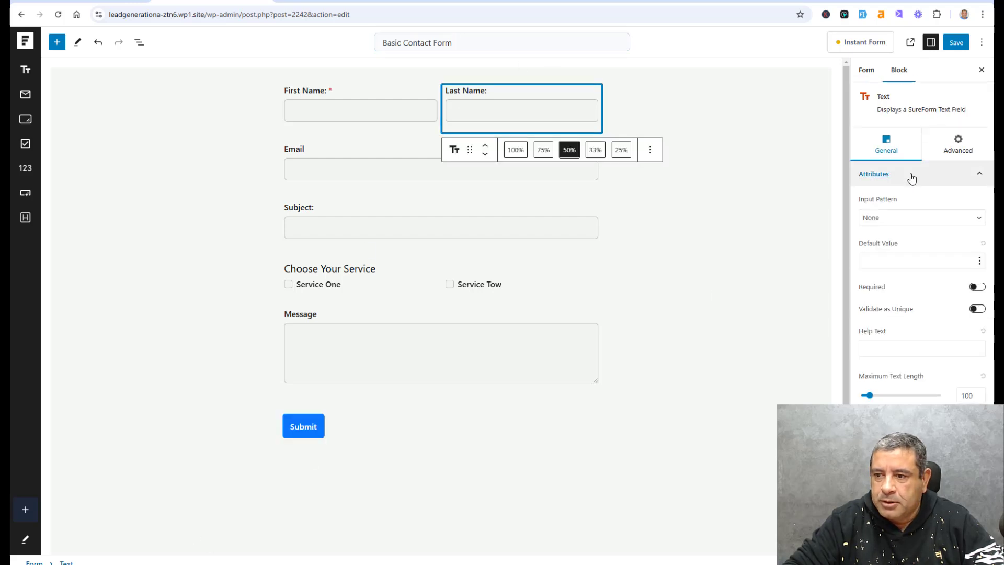
left_click(34, 563)
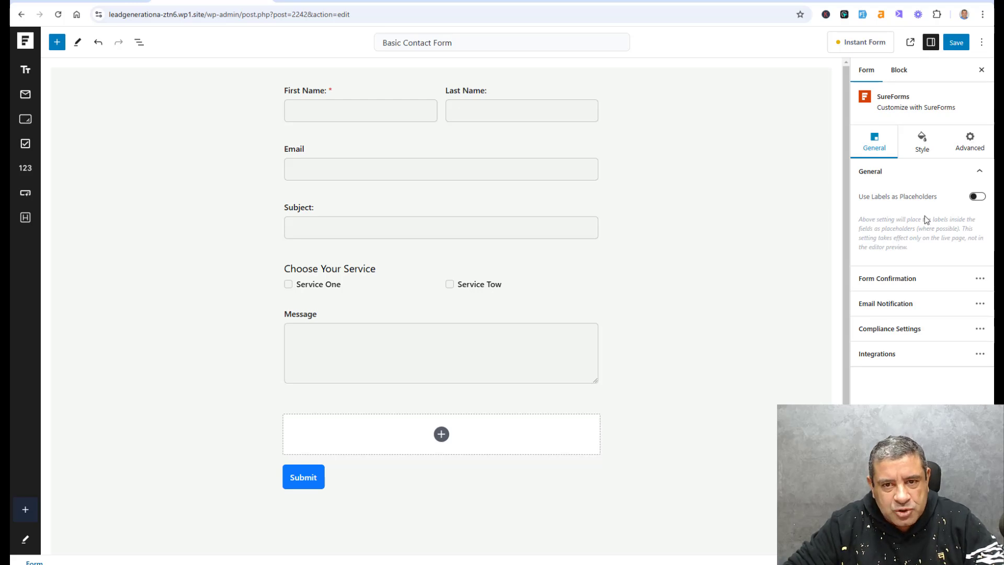
Review the form's confirmation and email notification settings, including the default confirmation message.
left_click(890, 279)
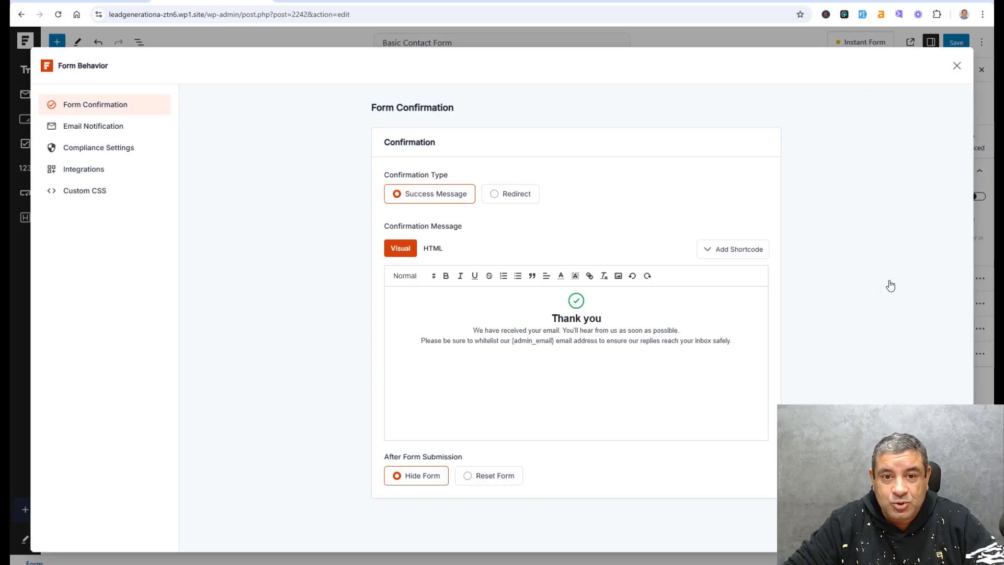
left_click(957, 66)
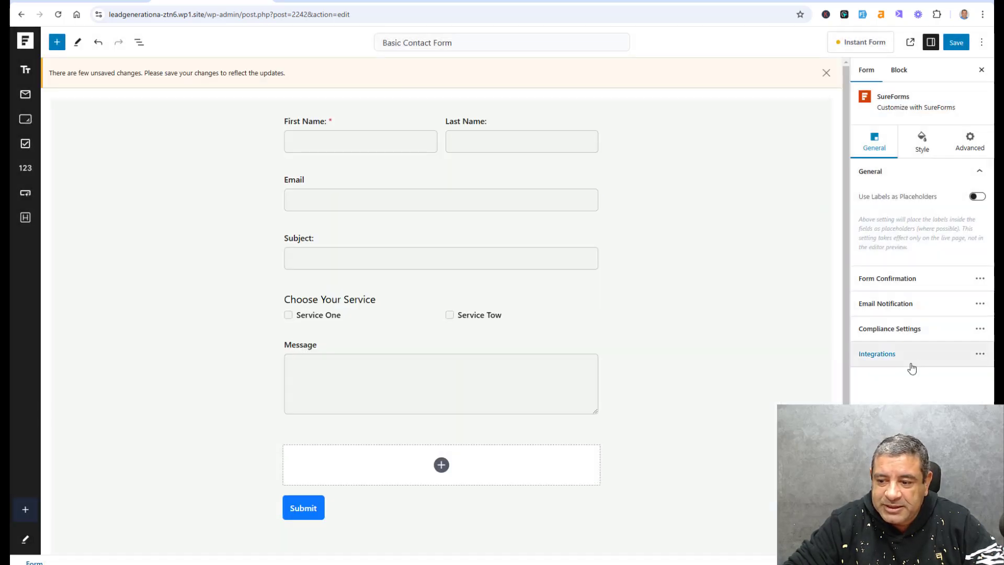
left_click(905, 305)
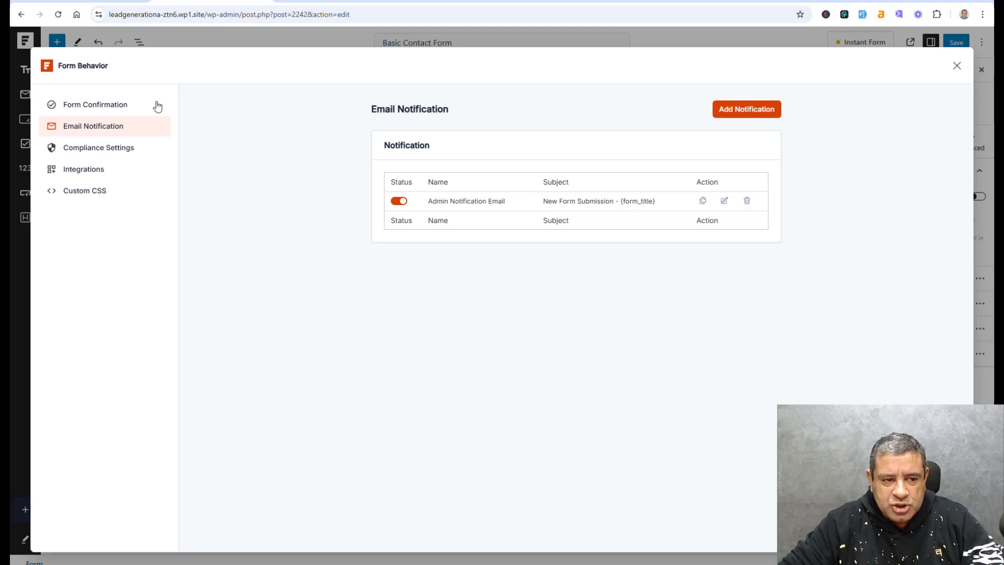
left_click(121, 106)
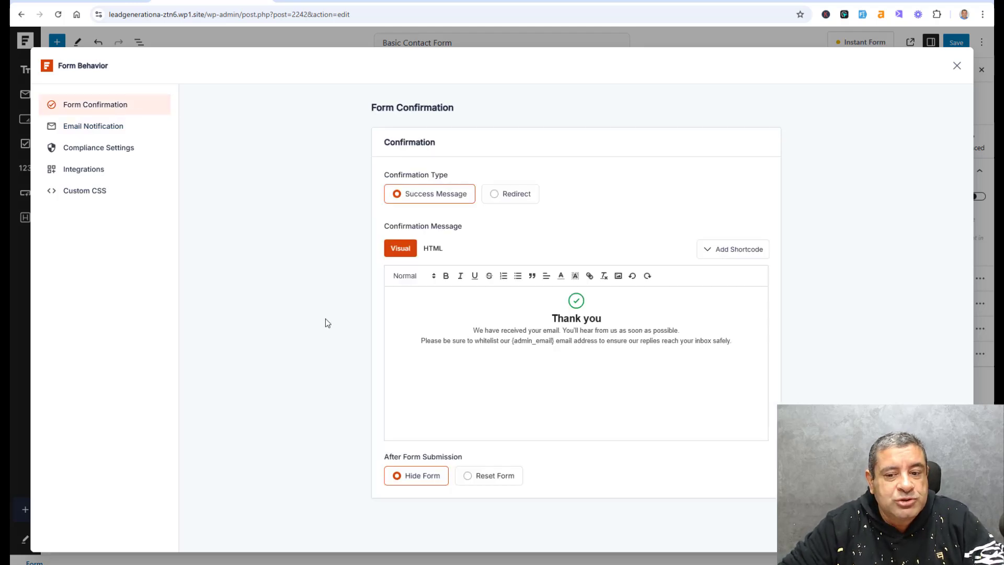
left_click(646, 333)
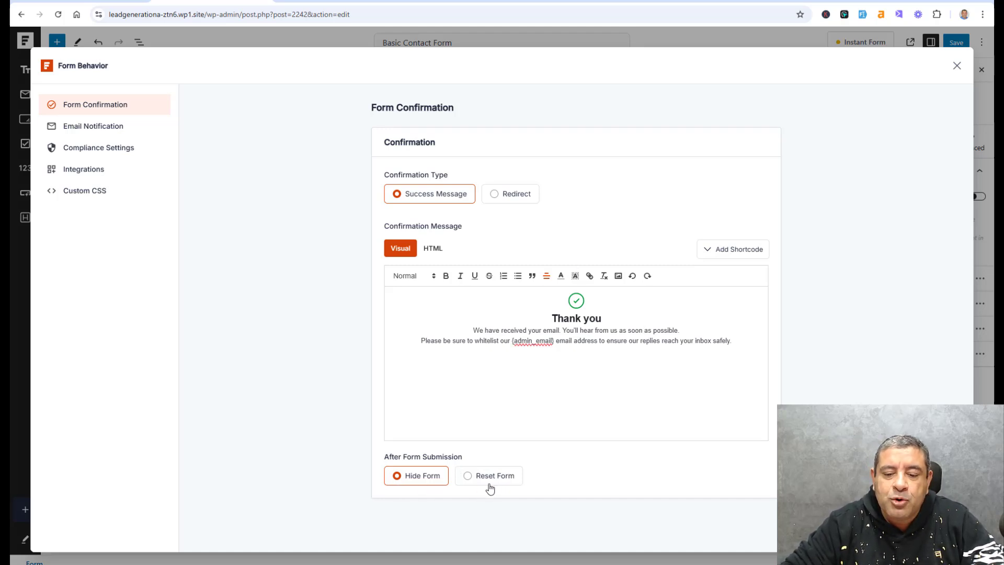
Set the form confirmation to redirect to the About page after submission.
left_click(494, 196)
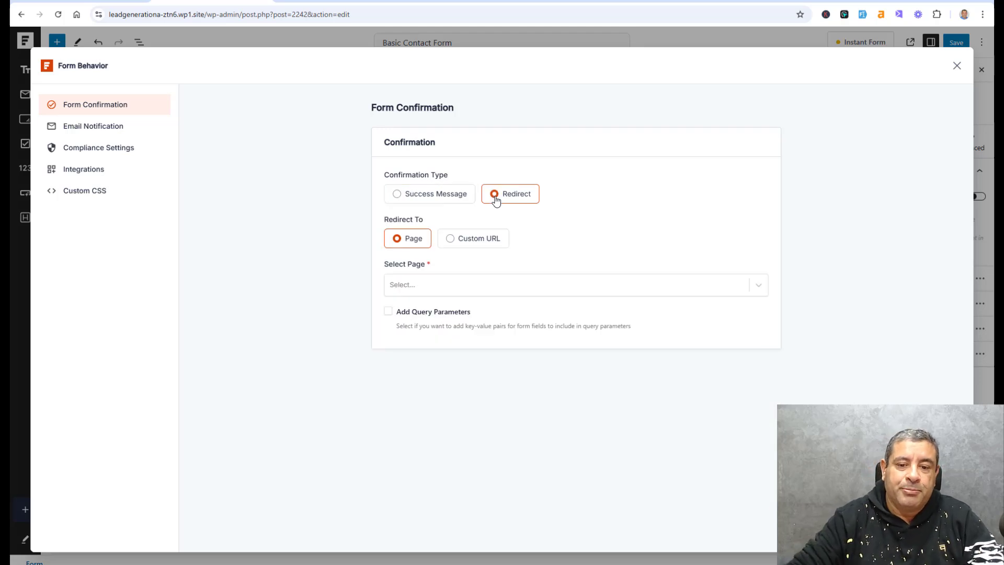
left_click(542, 292)
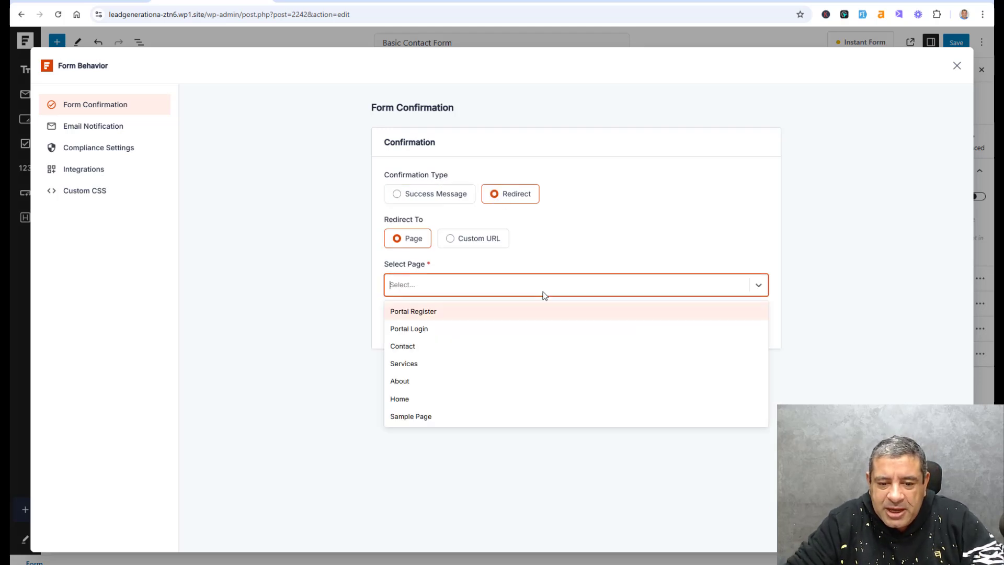
left_click(452, 379)
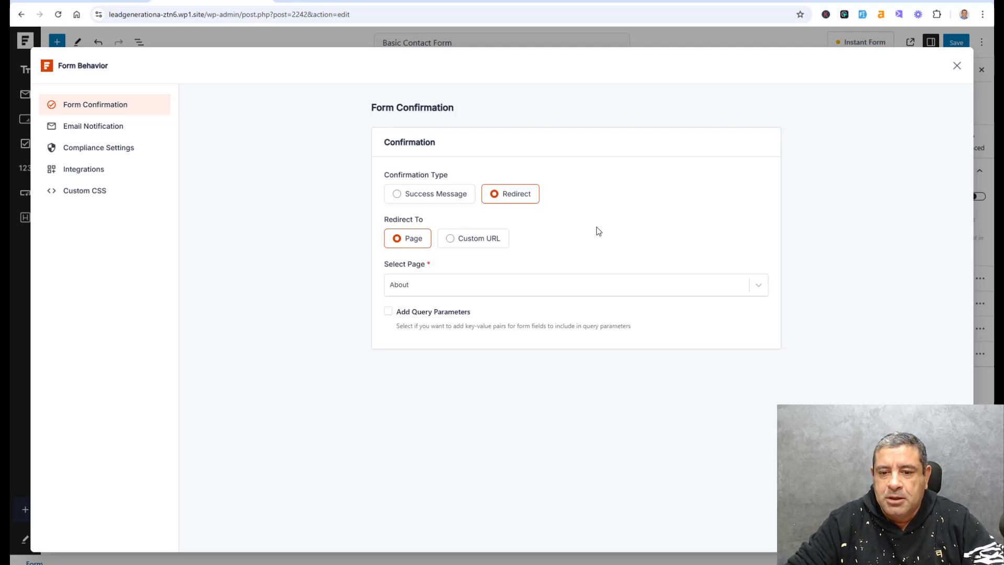
Add a new email notification named "Copy to my VA".
left_click(72, 128)
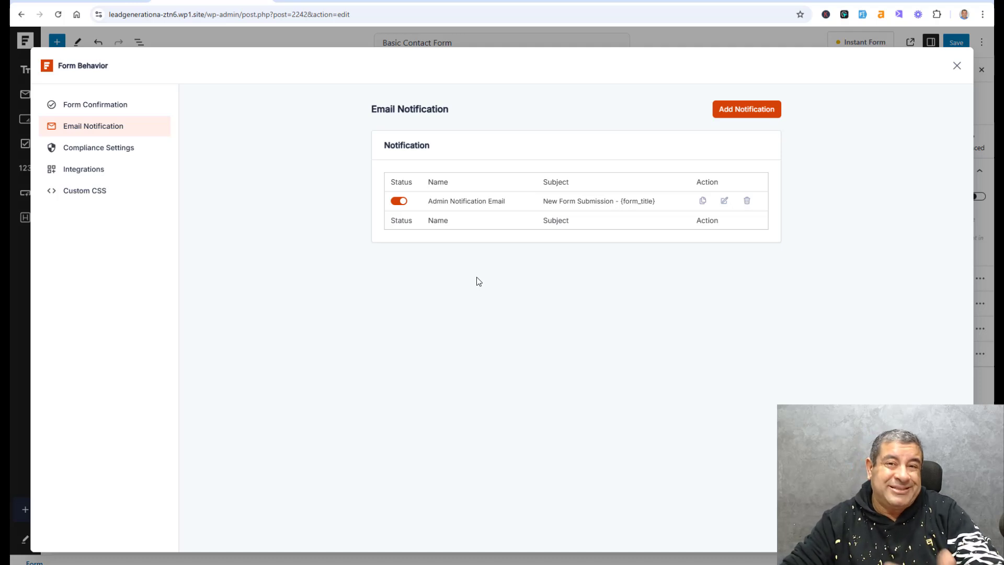
left_click(737, 115)
left_click(456, 202)
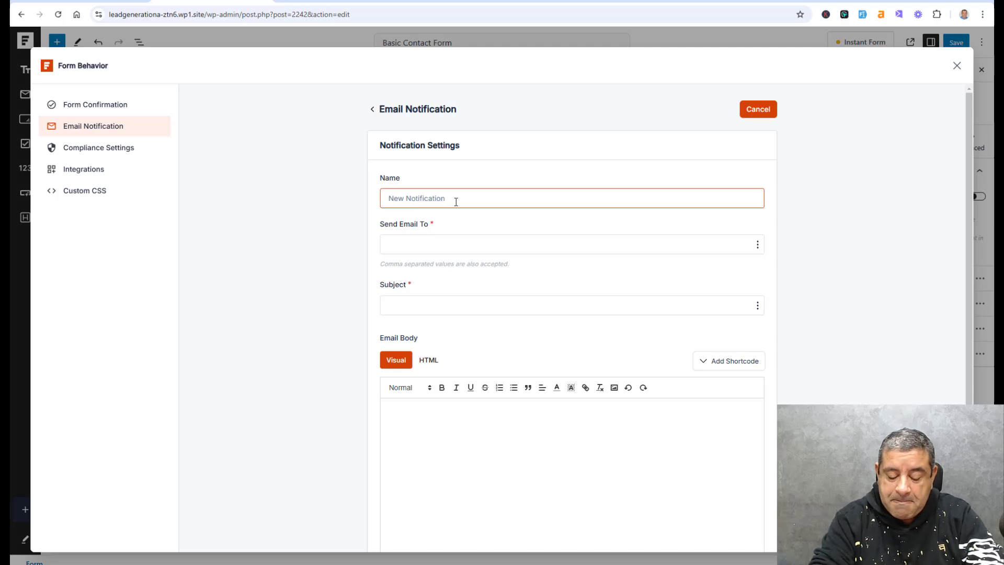
type("C")
key("ctrl+a")
type("C")
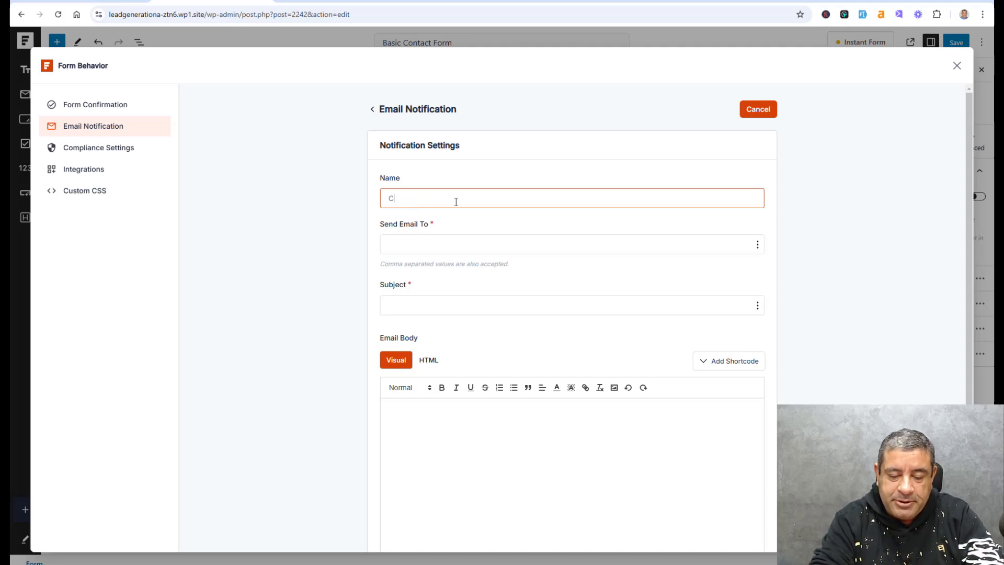
type("oopy t")
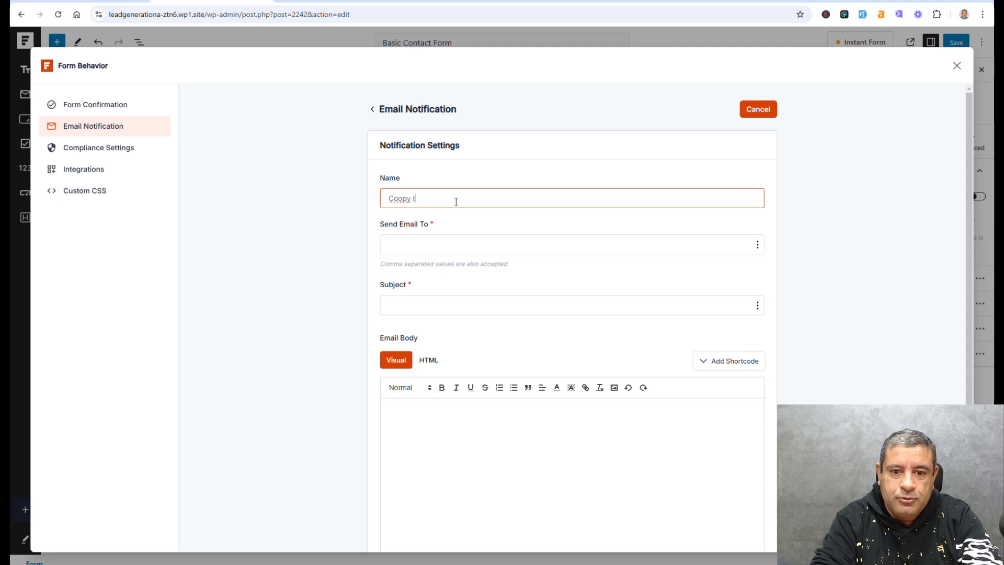
type("o my VA")
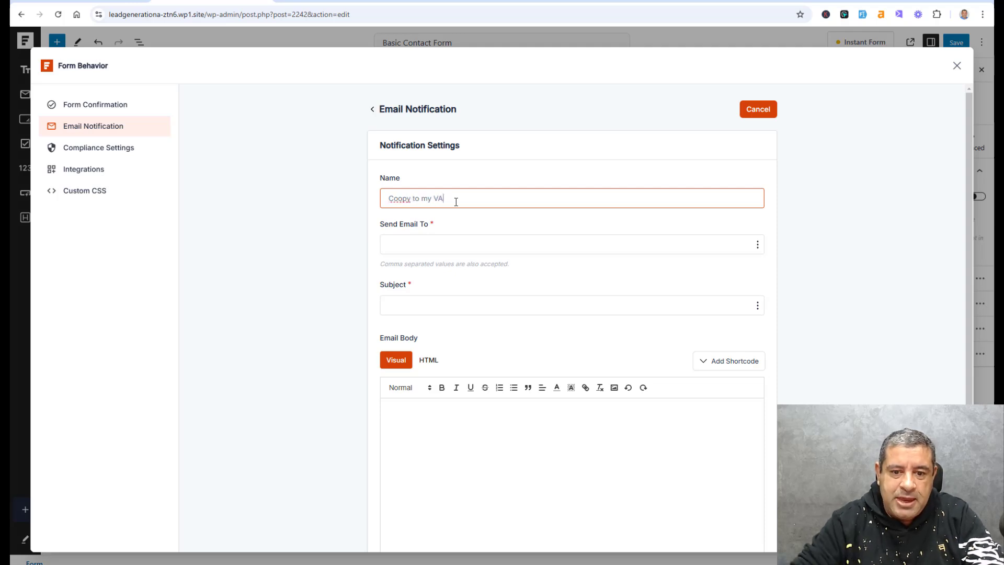
left_click(404, 198)
key("BackSpace")
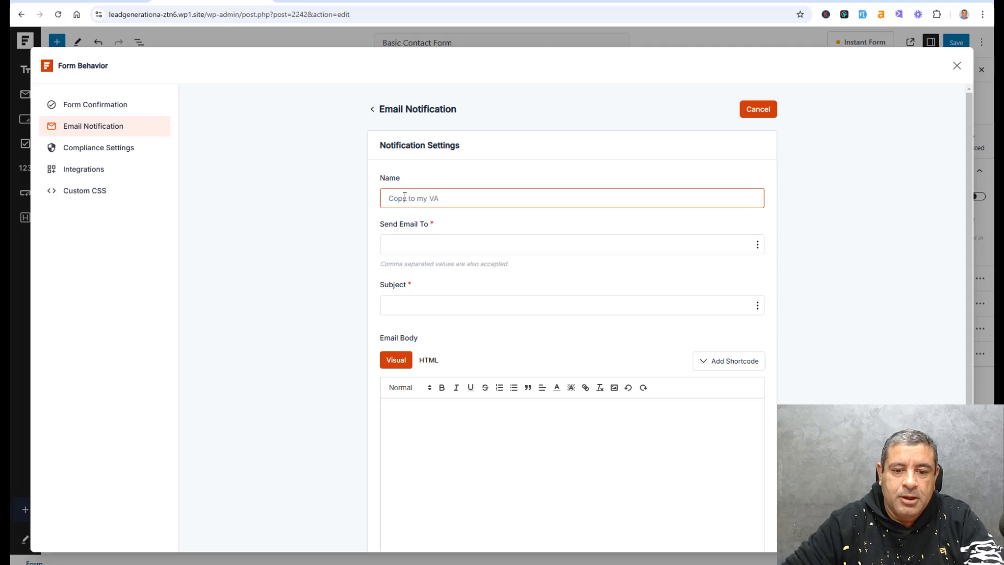
Fill in the notification's recipient with a saved email address.
left_click(457, 242)
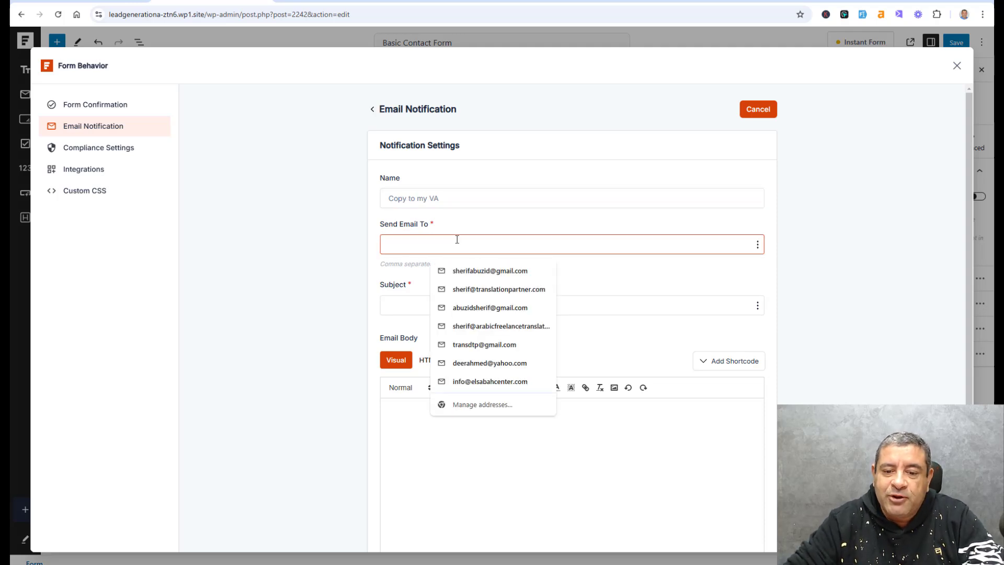
left_click(511, 307)
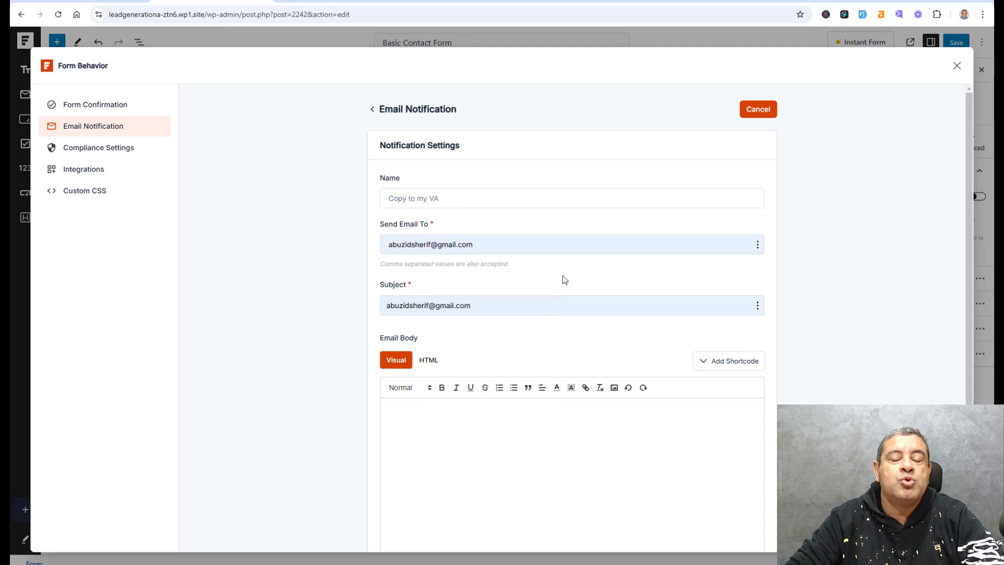
Replace the notification's subject with "Message from website".
triple_click(563, 306)
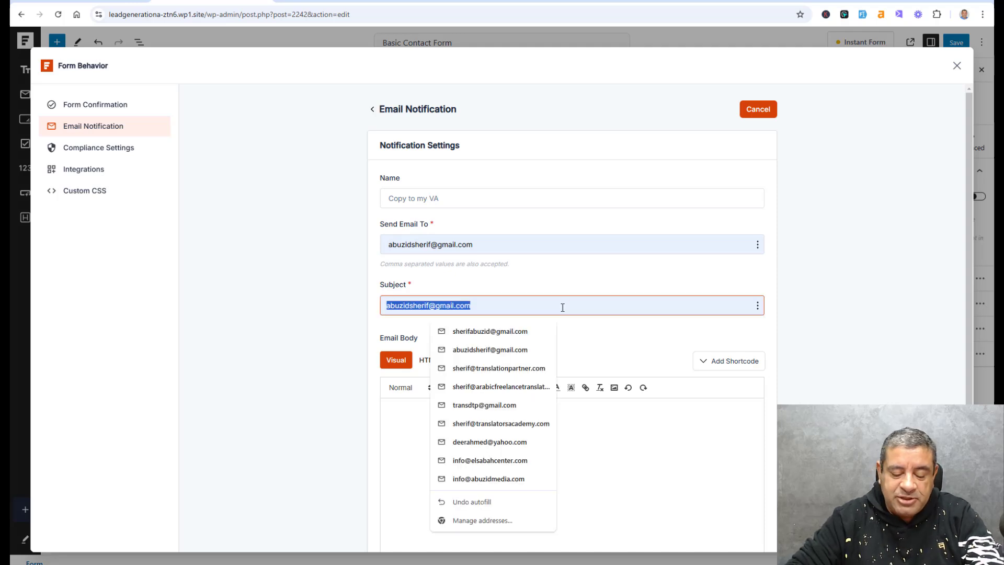
type("there")
key("BackSpace")
key("BackSpace")
key("BackSpace")
key("BackSpace")
key("BackSpace")
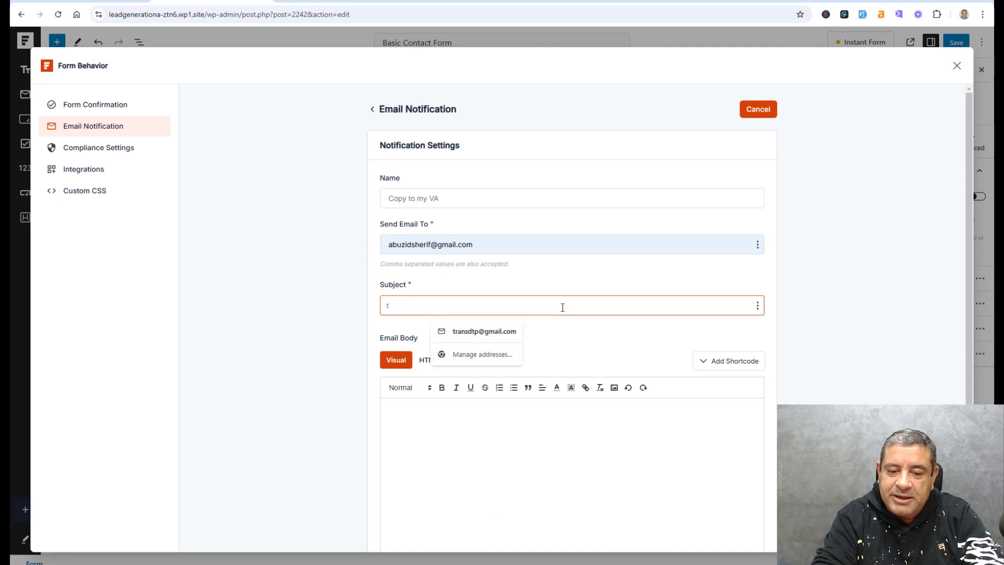
type("mess")
key("BackSpace")
key("BackSpace")
key("BackSpace")
key("BackSpace")
type("Me")
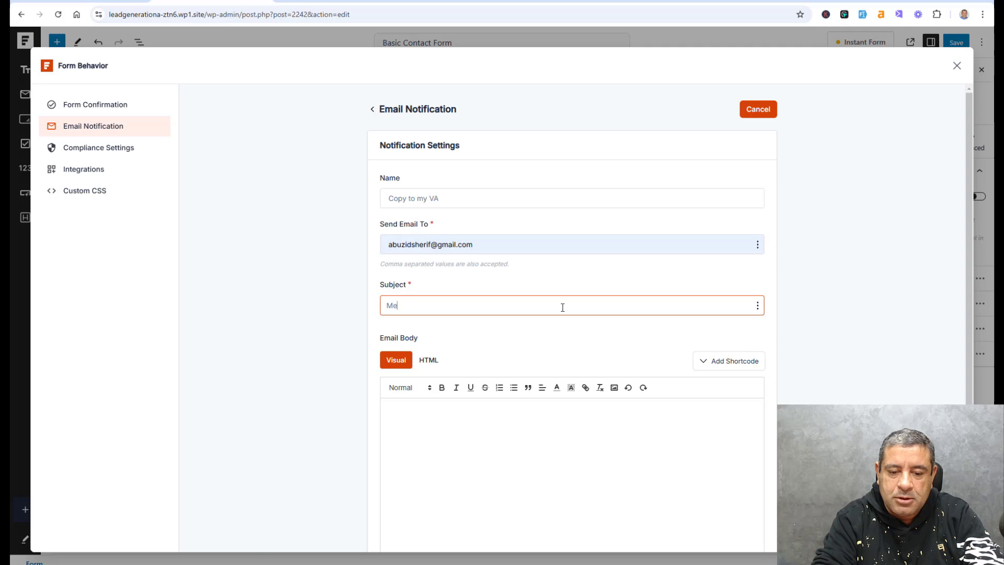
type("ssage from website")
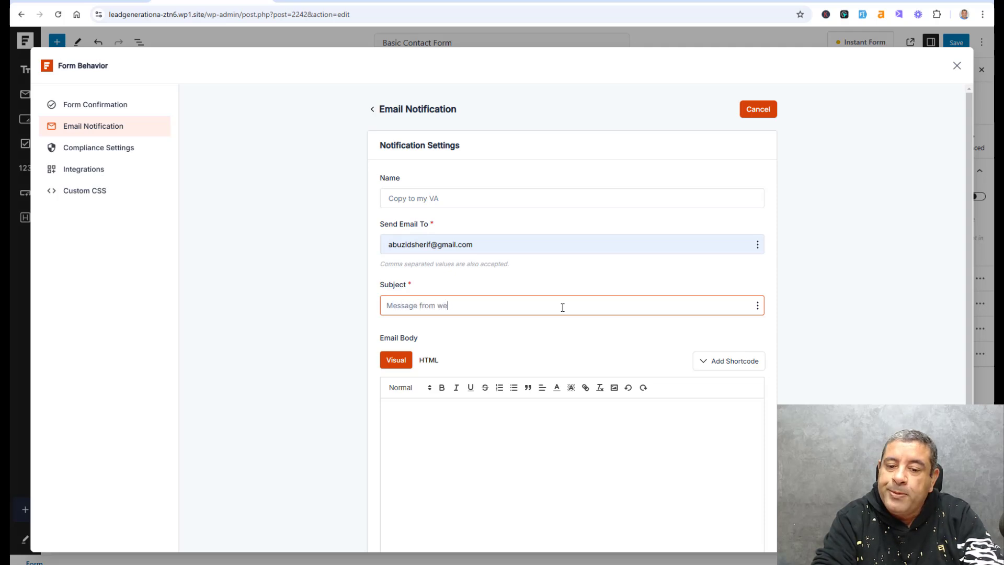
left_click(617, 268)
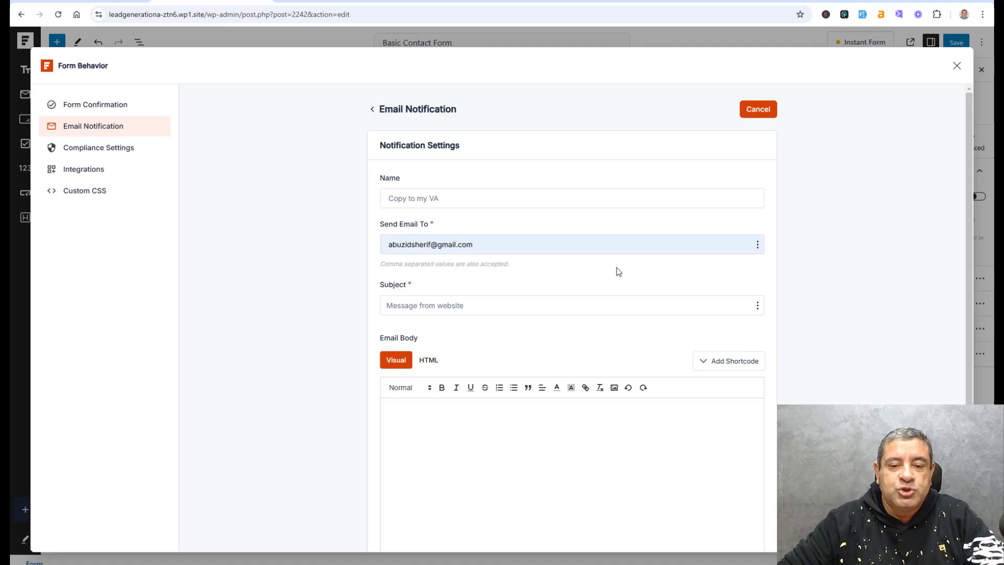
Replace the notification's recipient with the form's Email input tag, {form:srfm-email}.
triple_click(619, 244)
key("BackSpace")
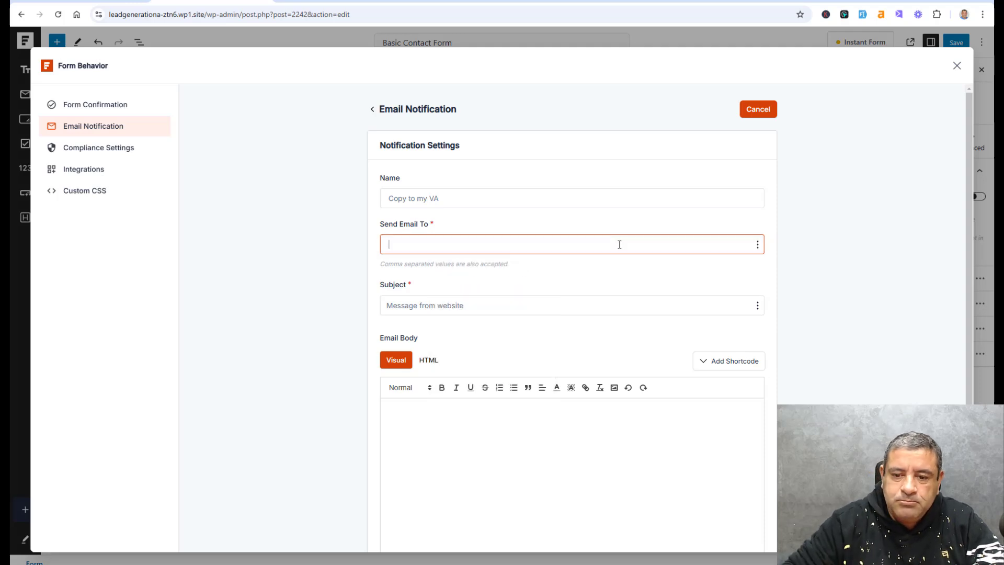
left_click(757, 245)
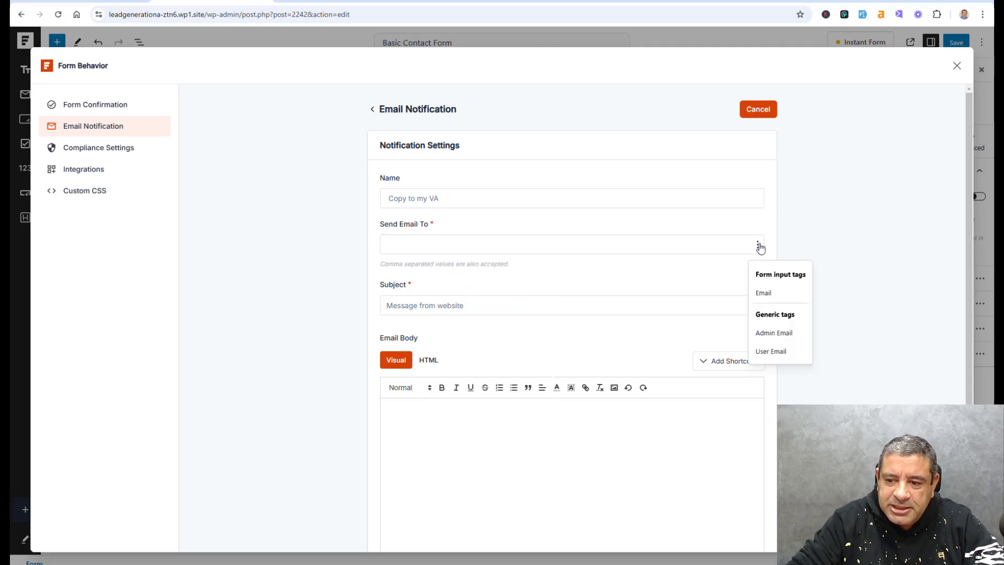
left_click(764, 294)
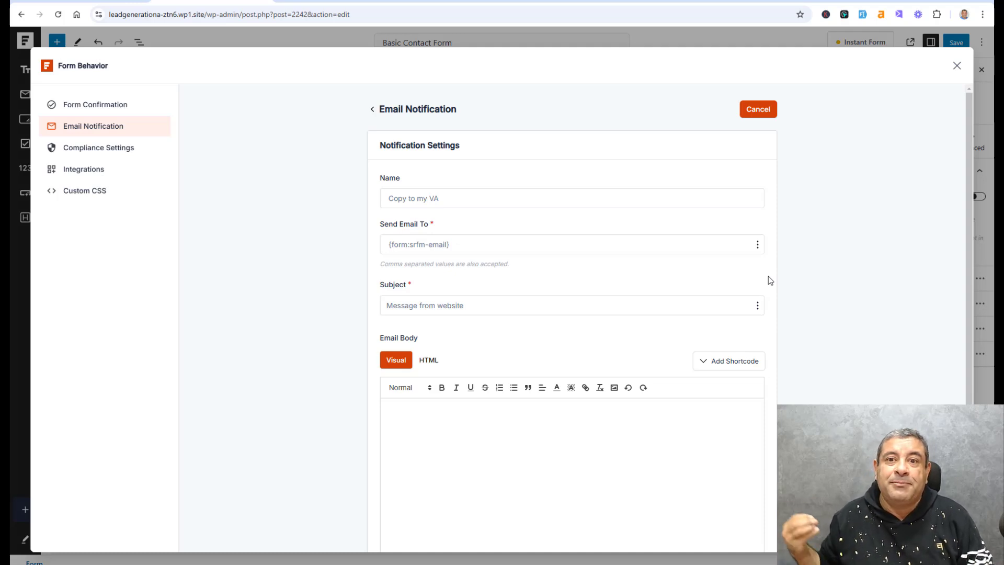
Change the notification's subject to "Thank for your message".
triple_click(669, 301)
type("T")
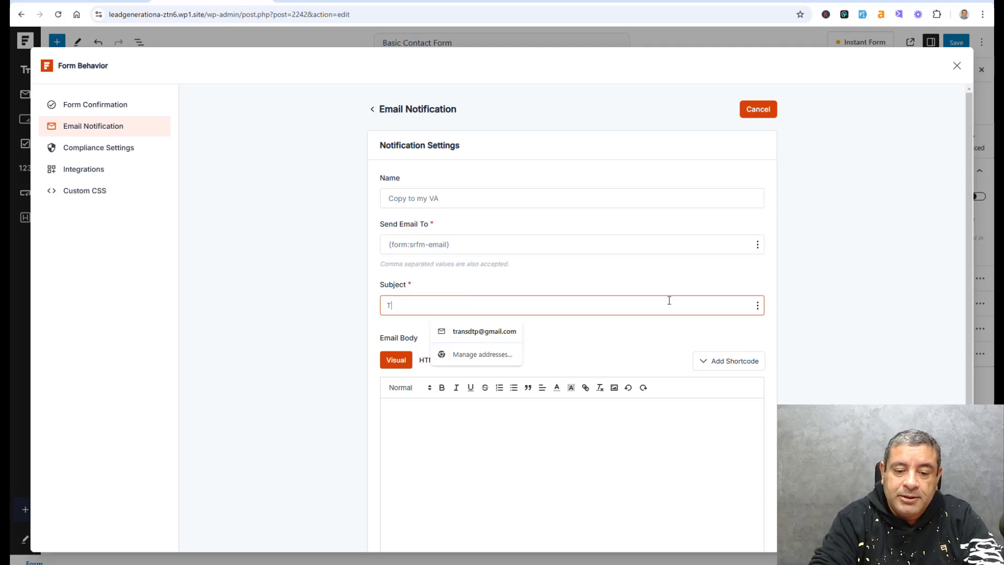
type("hank for your message")
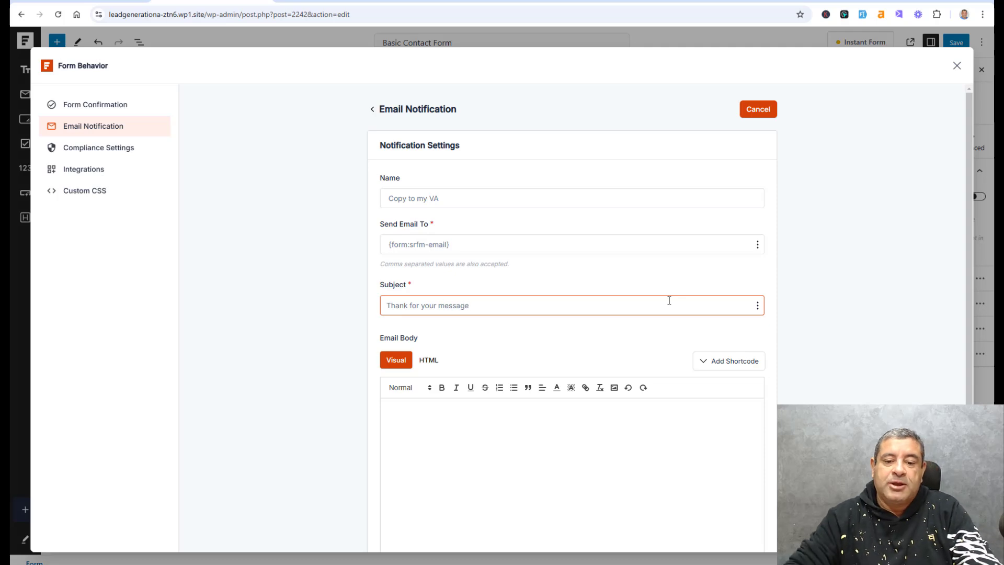
Start the email body with the greeting "Hi" followed by the First Name shortcode and a comma.
left_click(602, 421)
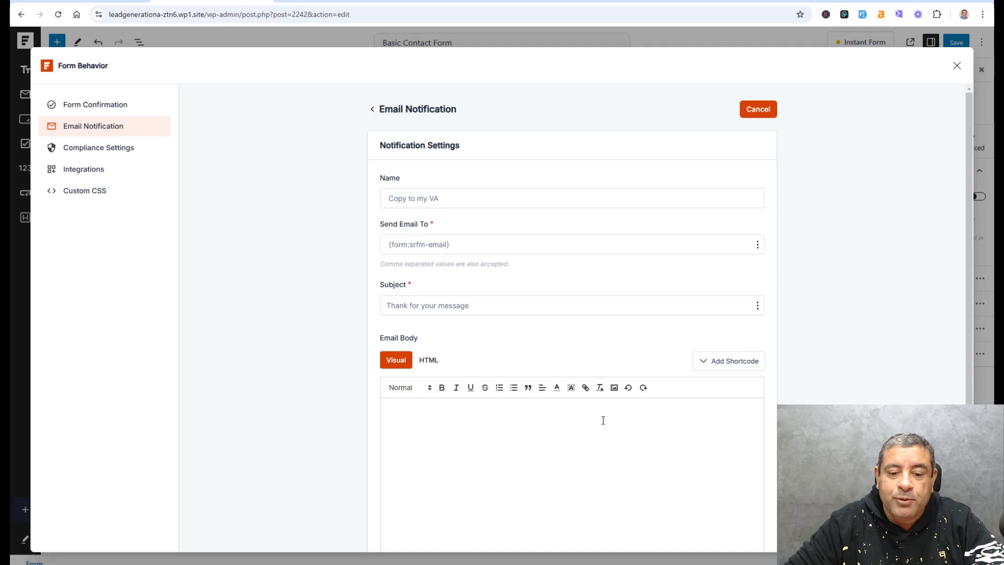
type("Hi")
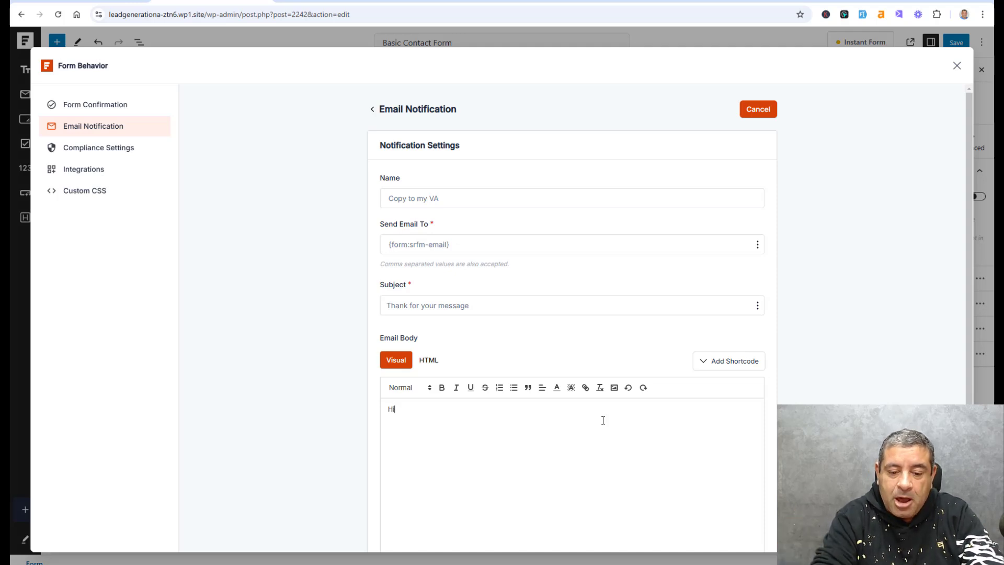
left_click(731, 360)
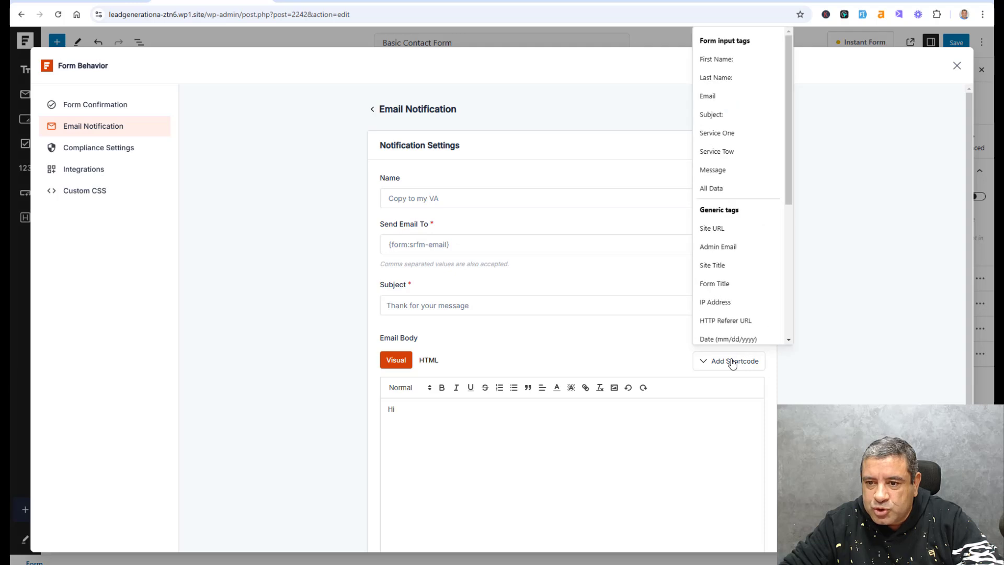
left_click(726, 63)
type(",")
key("Return")
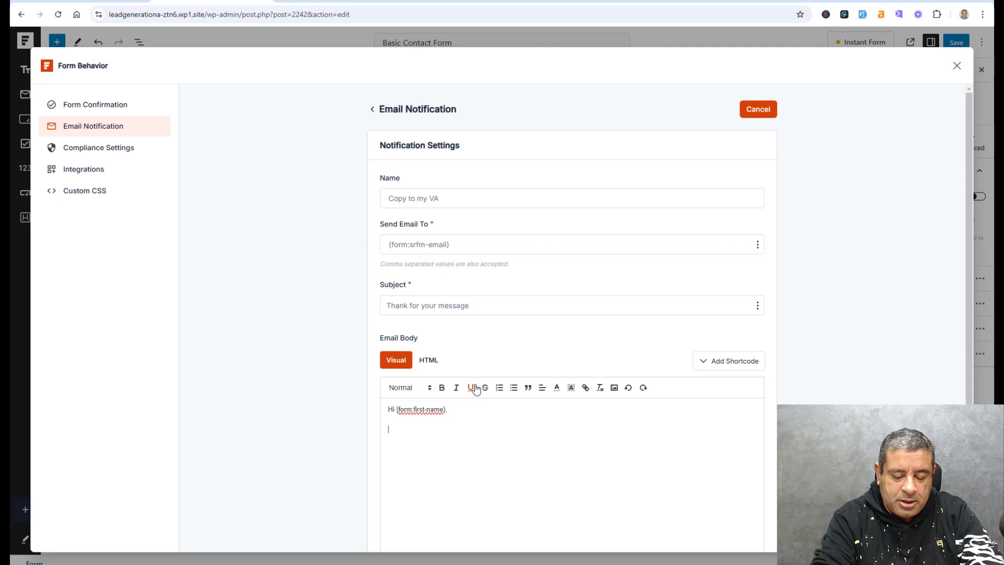
Add the line "Your massage has been received." below the greeting in the email body.
type("You")
key("BackSpace")
key("BackSpace")
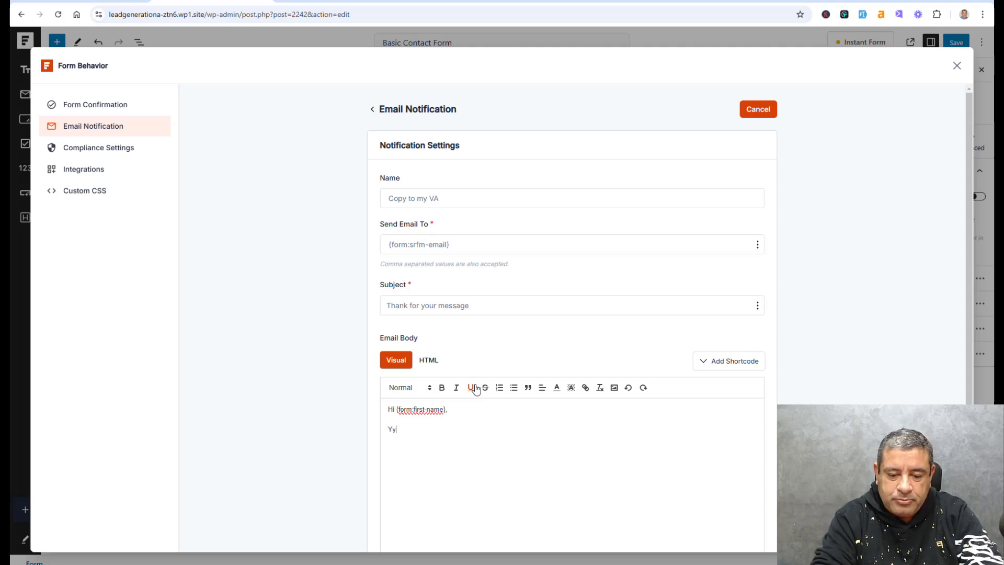
type("ou")
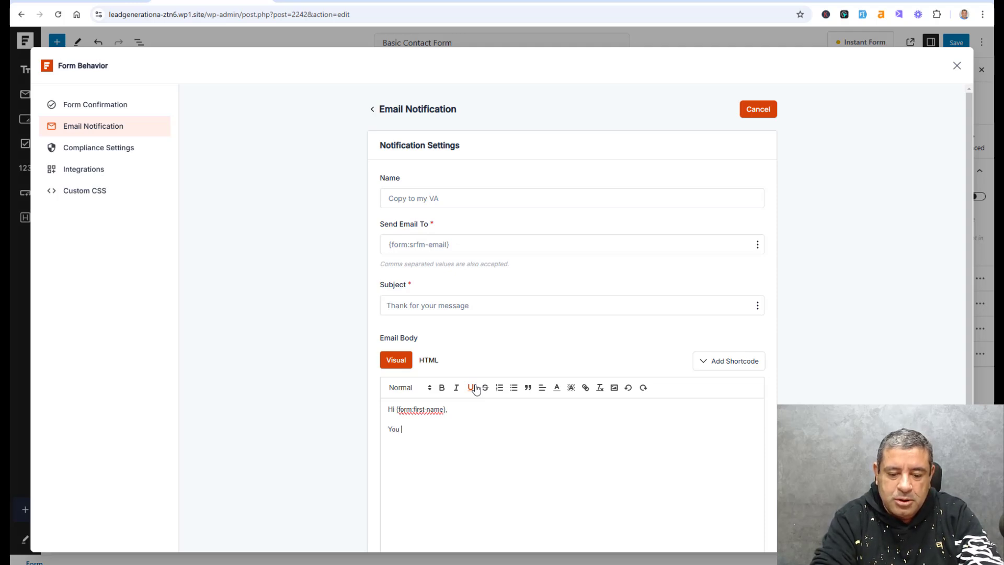
type("r mssage ha")
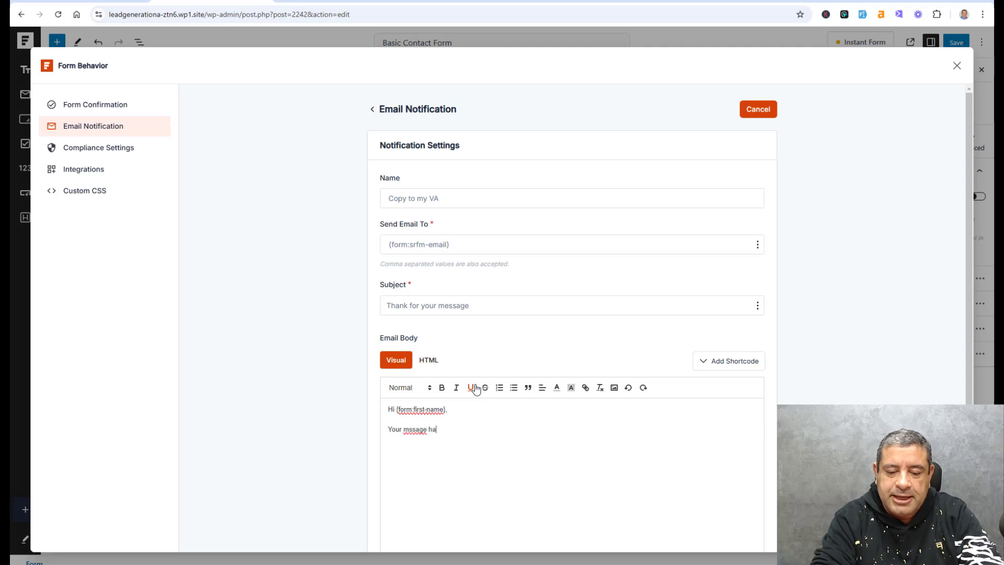
type("s been received.")
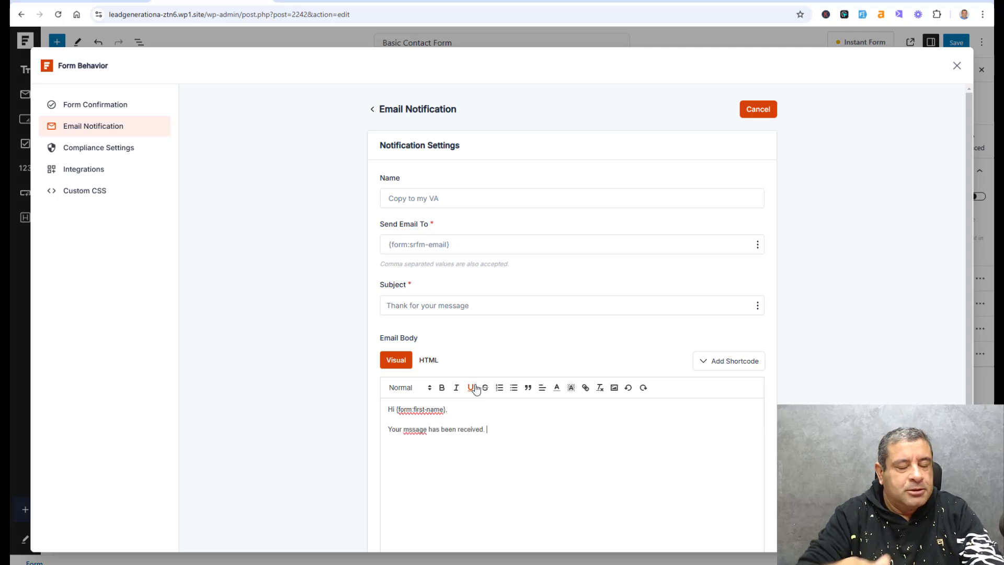
right_click(414, 430)
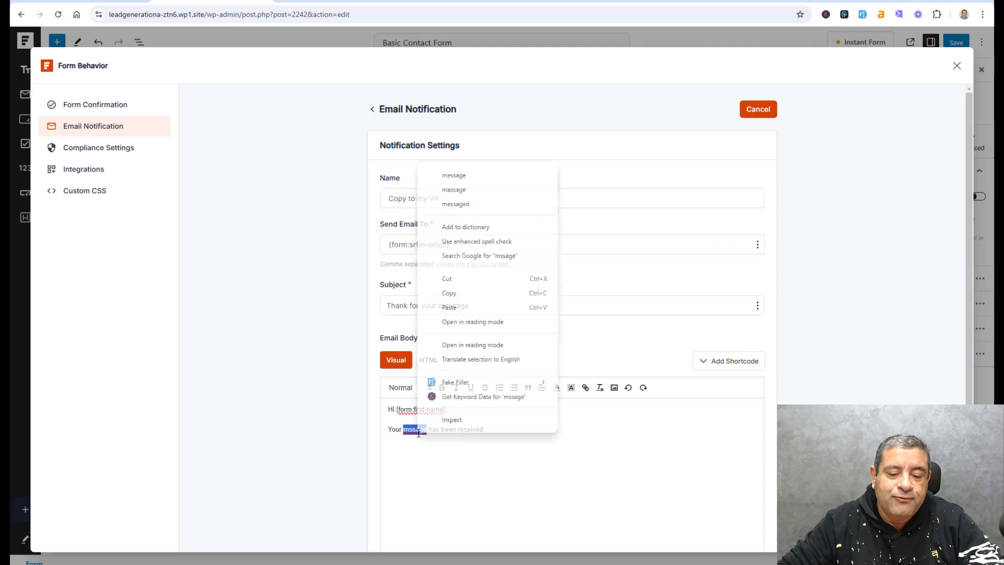
left_click(464, 190)
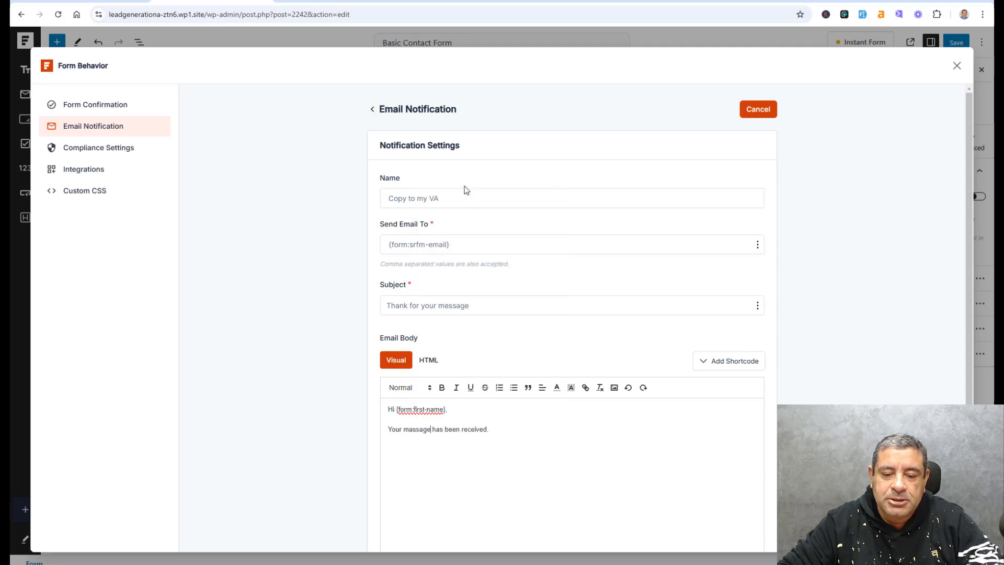
Close the email body with "Thanks" on its own line, followed by a line break.
left_click(503, 429)
type("Thanks")
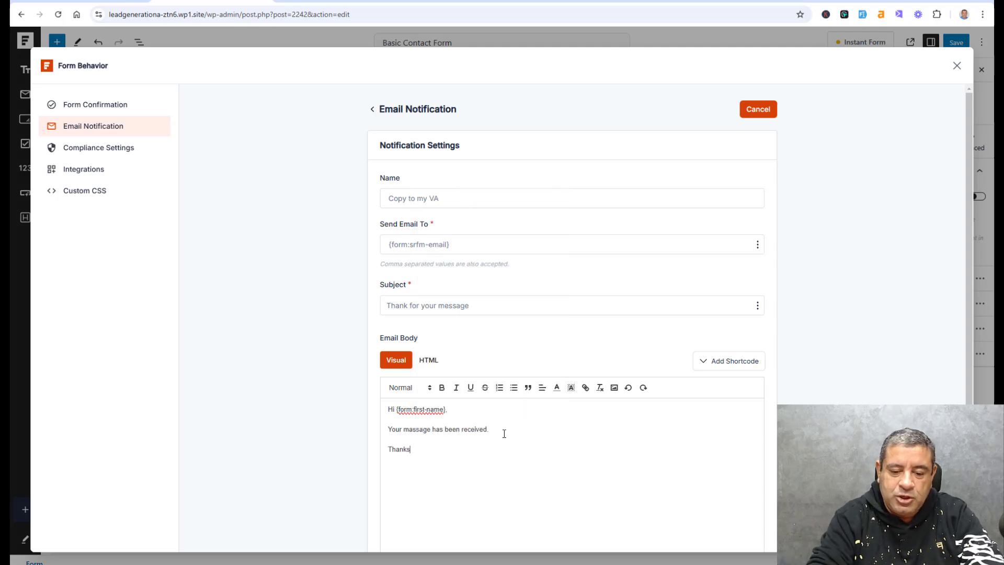
key("Return")
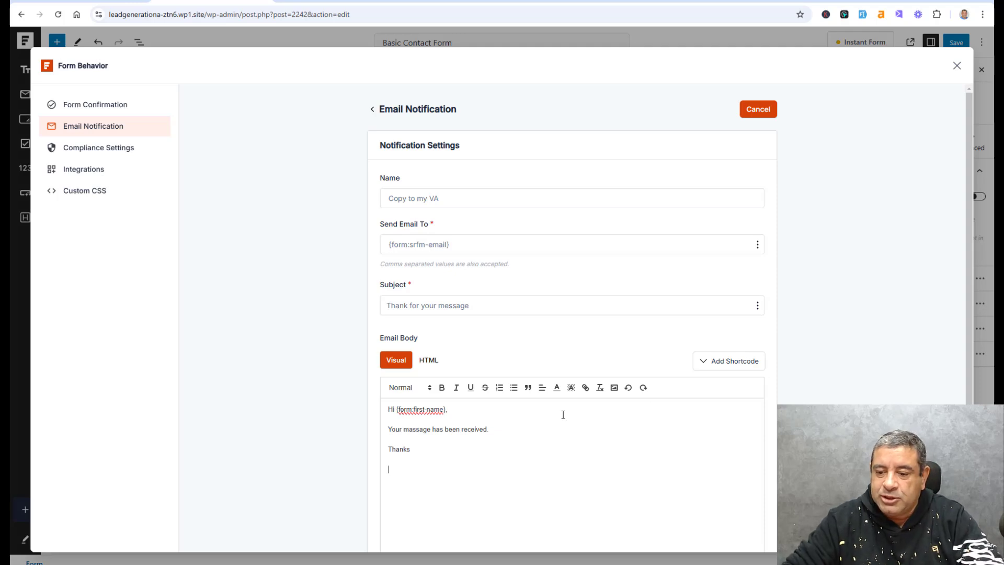
Look through the form input tags and generic tags available as shortcodes for the email body.
left_click(735, 362)
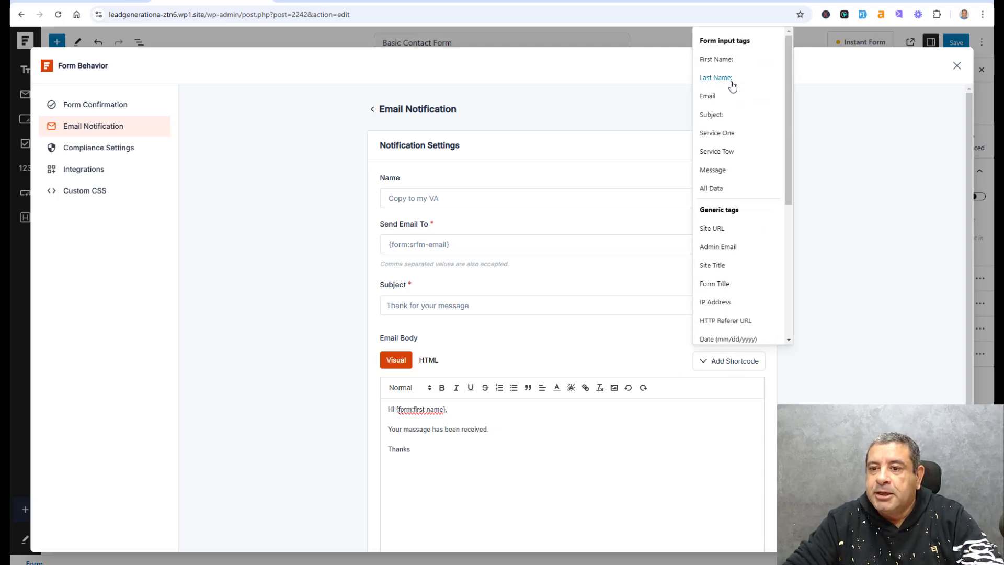
scroll(739, 241, "down", 1)
scroll(739, 241, "down", 3)
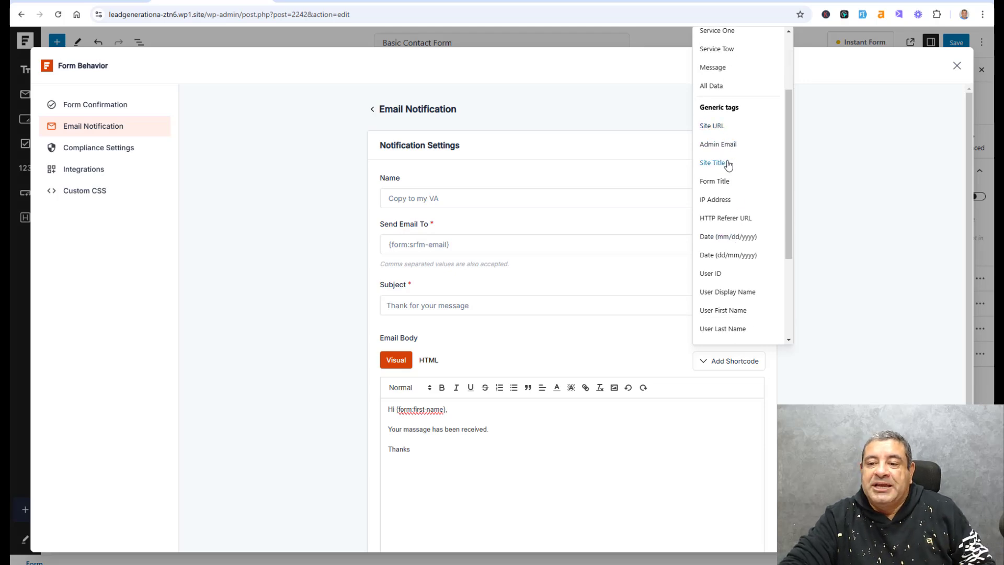
scroll(734, 232, "down", 5)
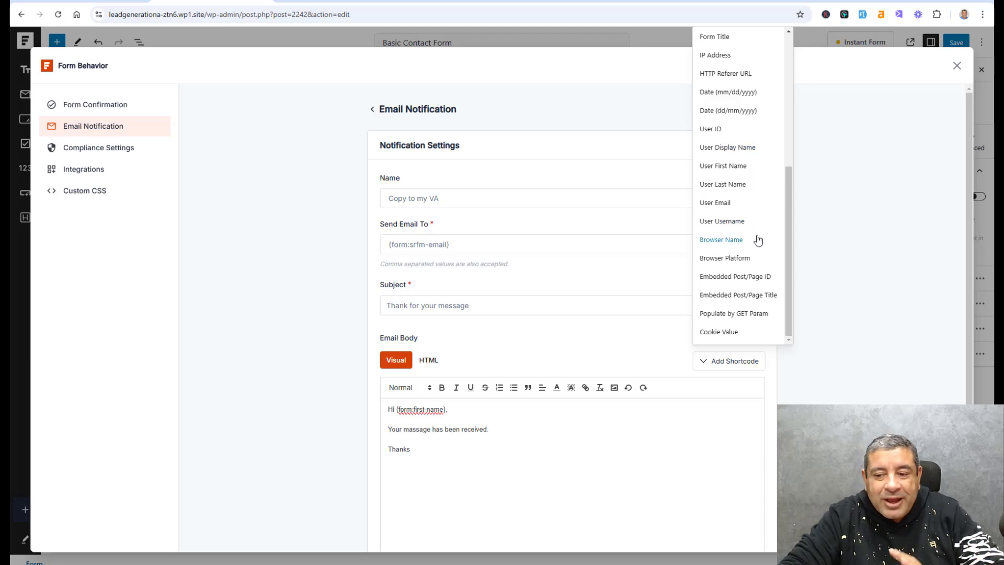
scroll(756, 236, "up", 7)
scroll(755, 235, "up", 1)
scroll(755, 235, "down", 2)
scroll(756, 188, "up", 1)
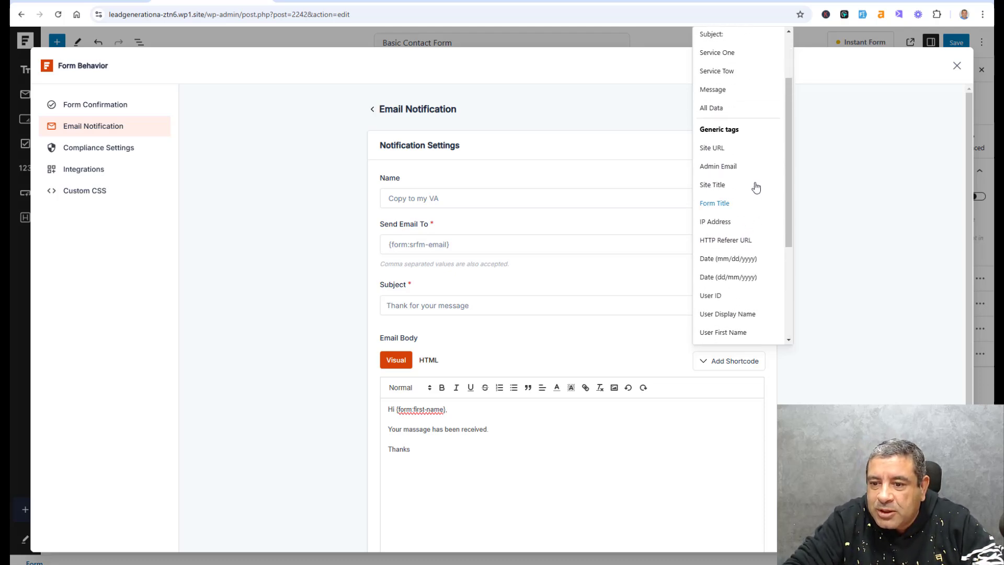
scroll(756, 187, "down", 1)
scroll(756, 187, "up", 4)
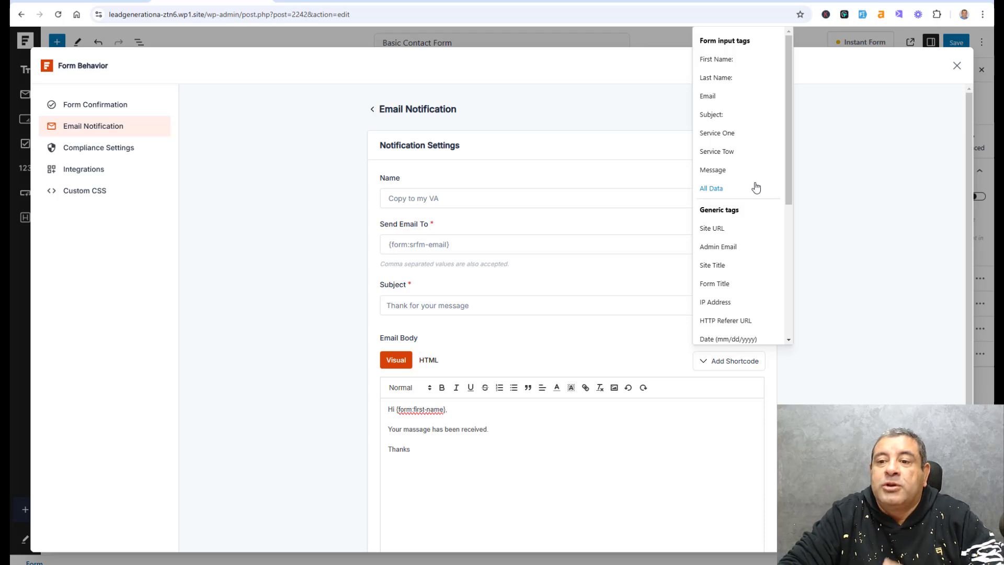
left_click(436, 440)
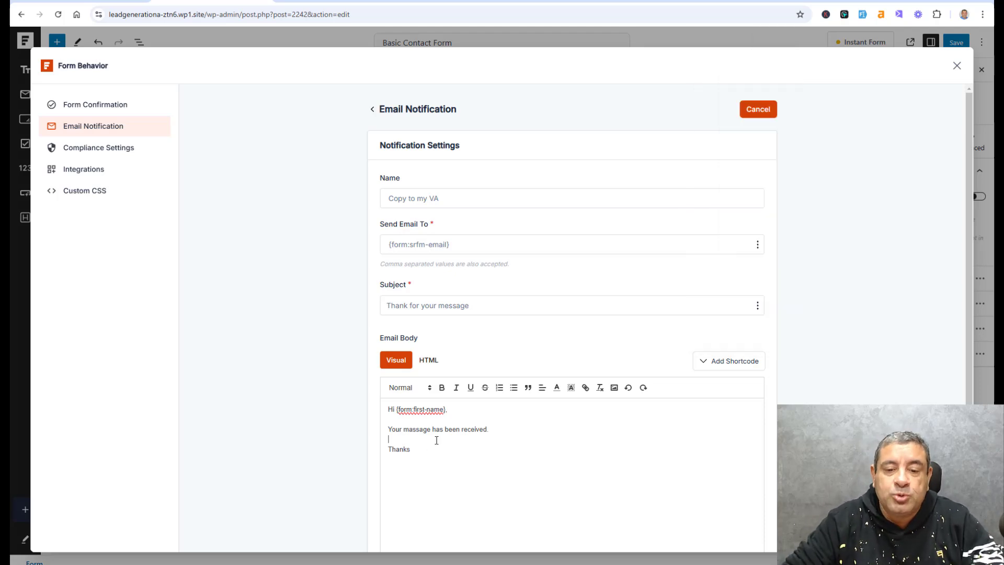
Review the whole notification, from its name, recipient and subject down to the CC, BCC and Reply To fields.
scroll(802, 392, "down", 3)
scroll(804, 394, "up", 1)
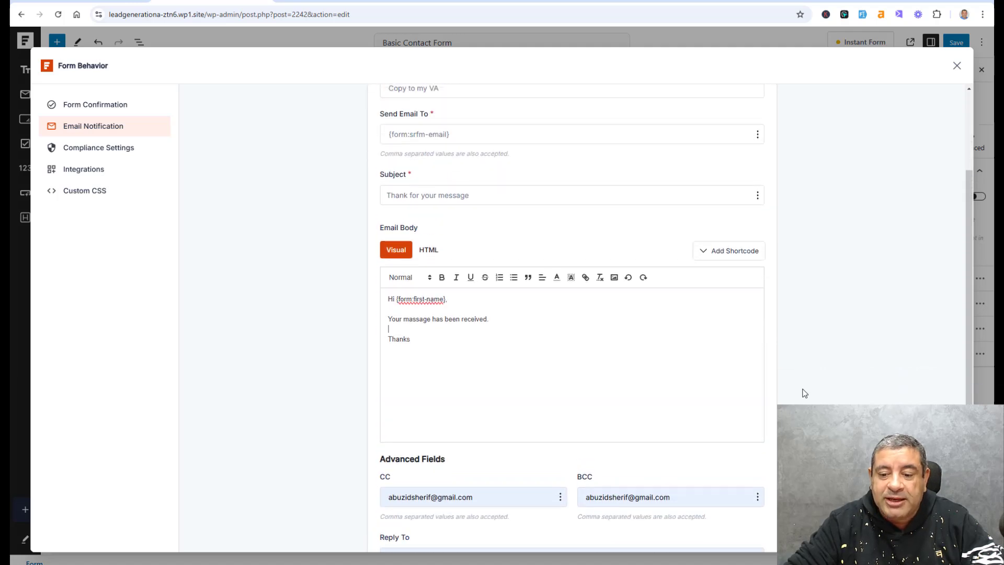
scroll(804, 393, "up", 1)
scroll(804, 393, "down", 2)
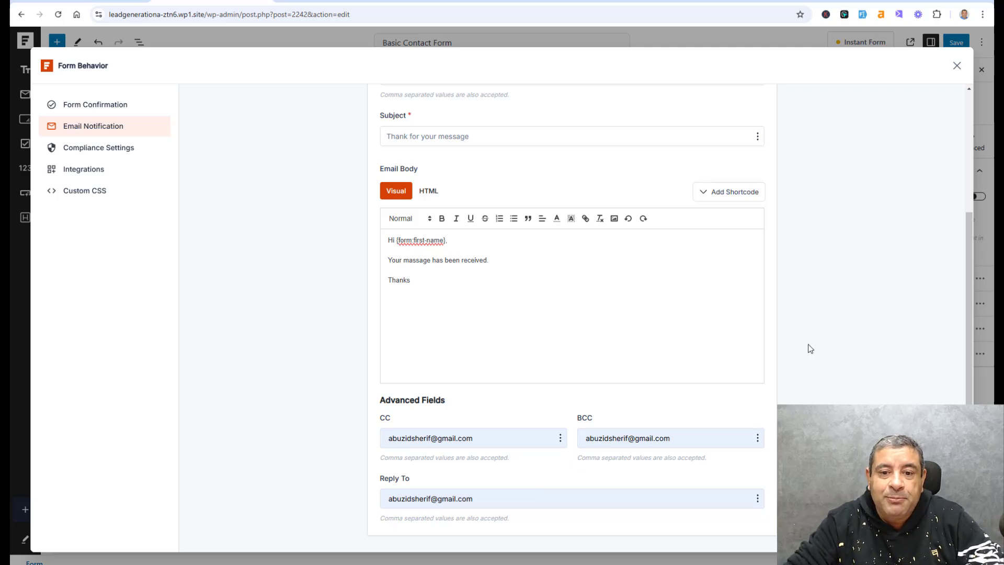
scroll(810, 348, "up", 3)
scroll(809, 347, "down", 1)
scroll(809, 347, "up", 1)
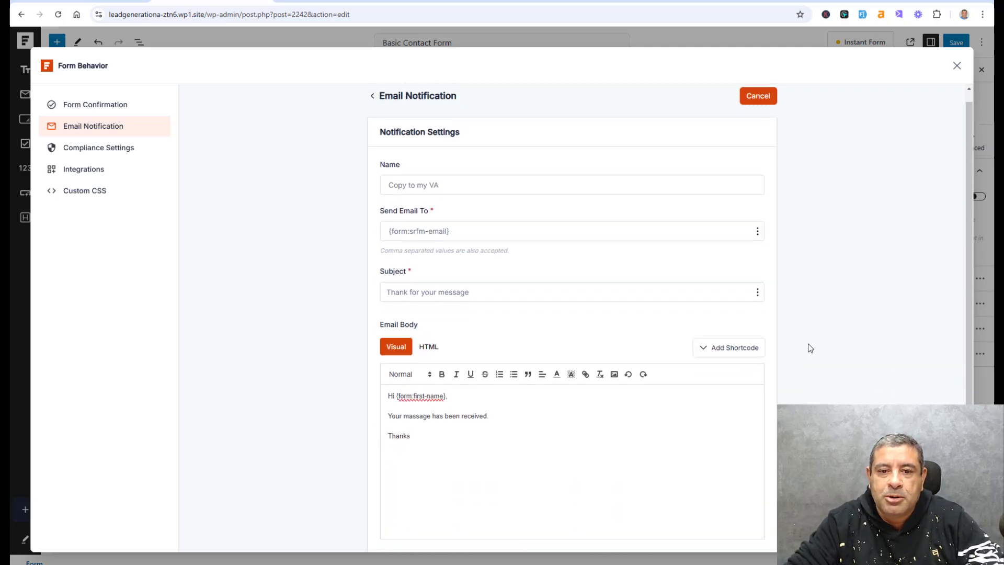
scroll(810, 347, "down", 1)
scroll(809, 347, "up", 1)
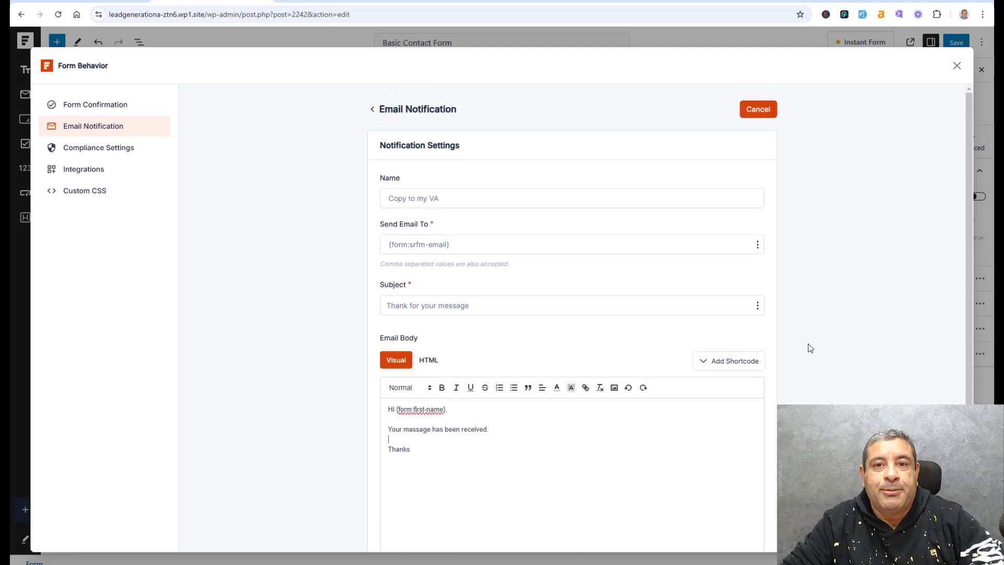
scroll(813, 345, "down", 3)
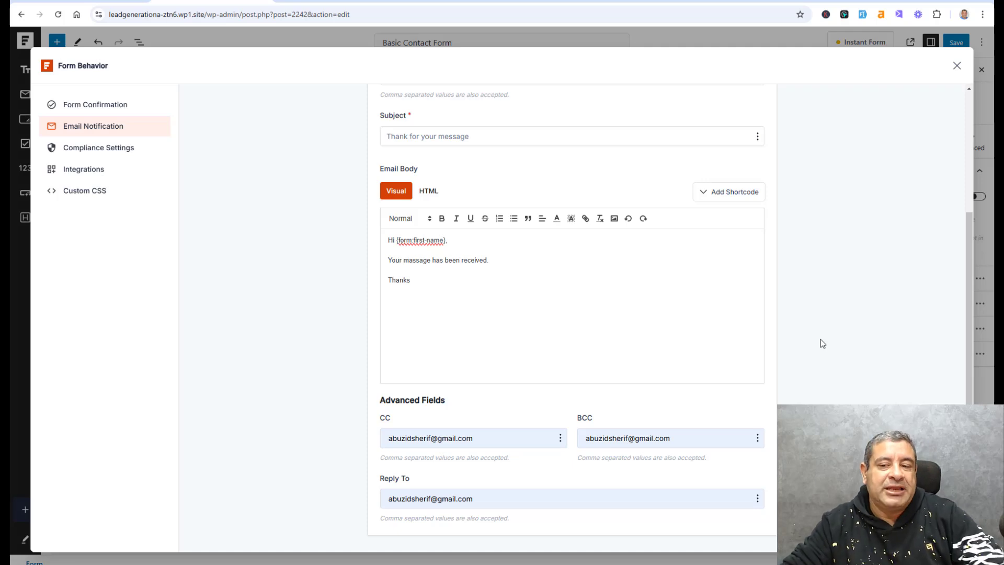
Enable GDPR compliance in the form's compliance settings.
left_click(105, 151)
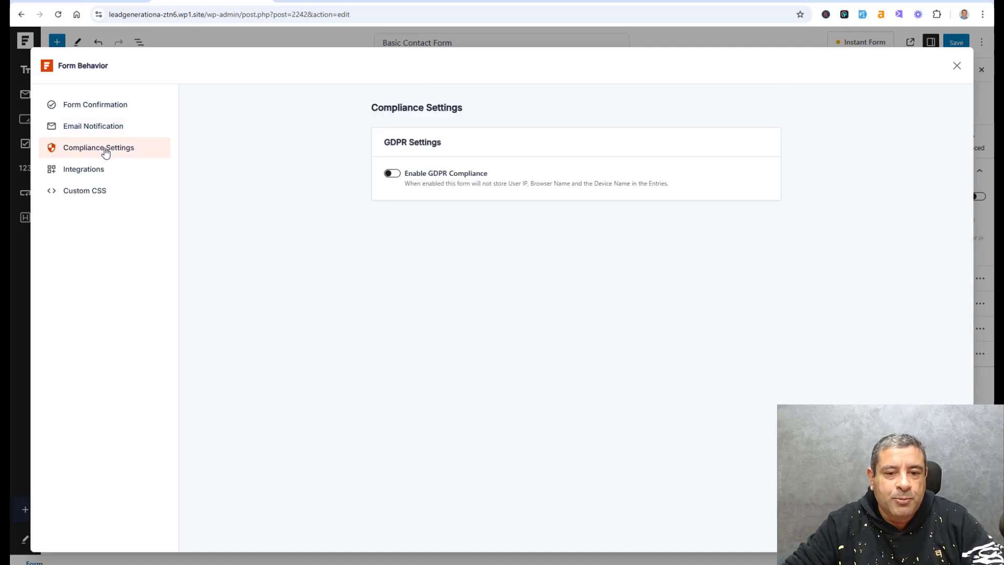
left_click(393, 174)
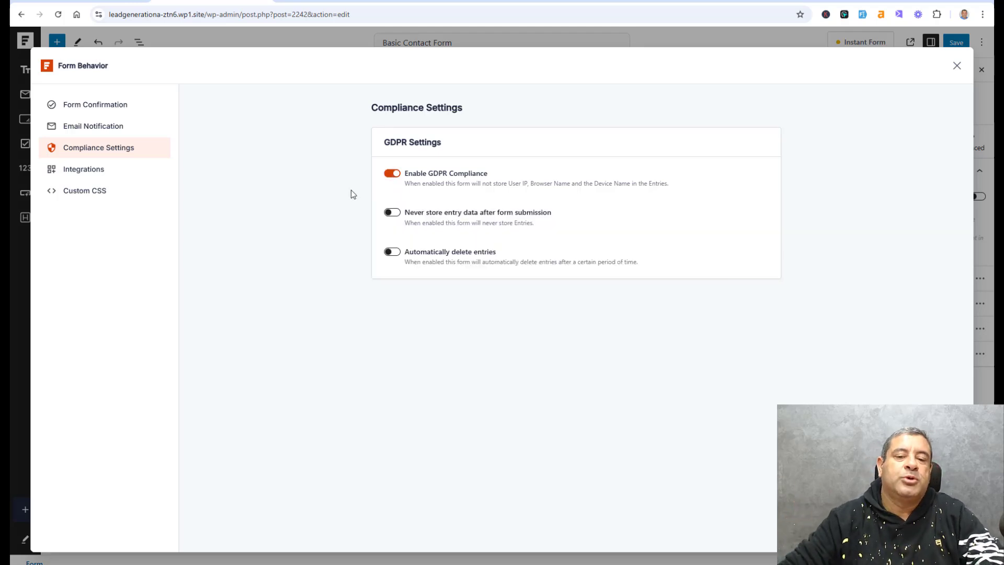
Look at the form's integration options and browse the catalogue of supported apps on the SureTriggers website.
left_click(105, 170)
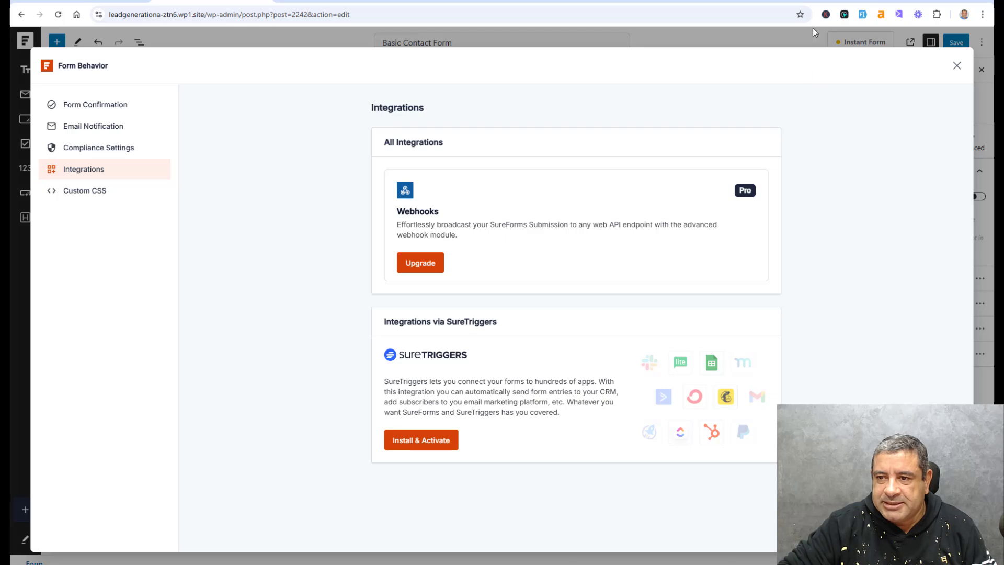
left_click(810, 1)
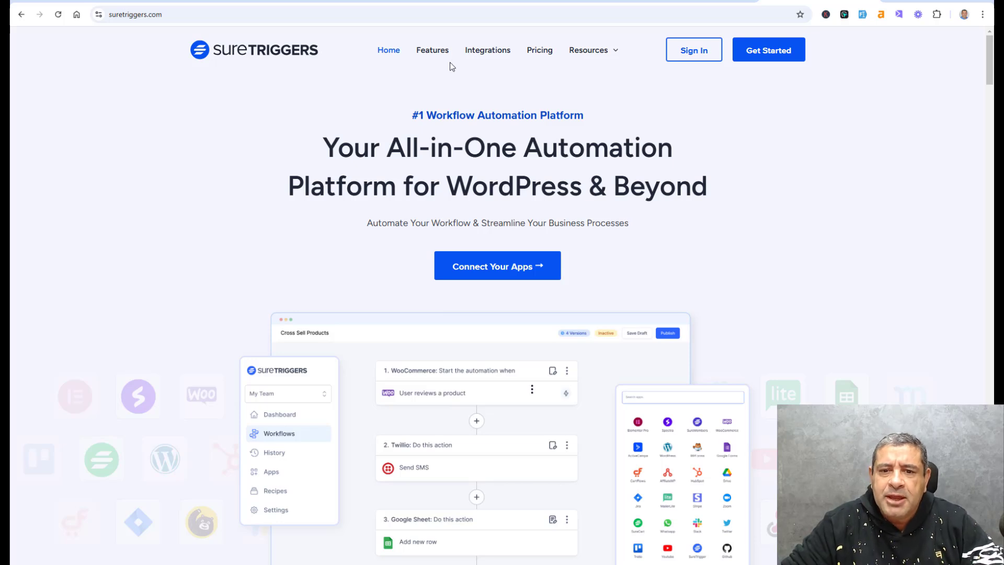
left_click(480, 52)
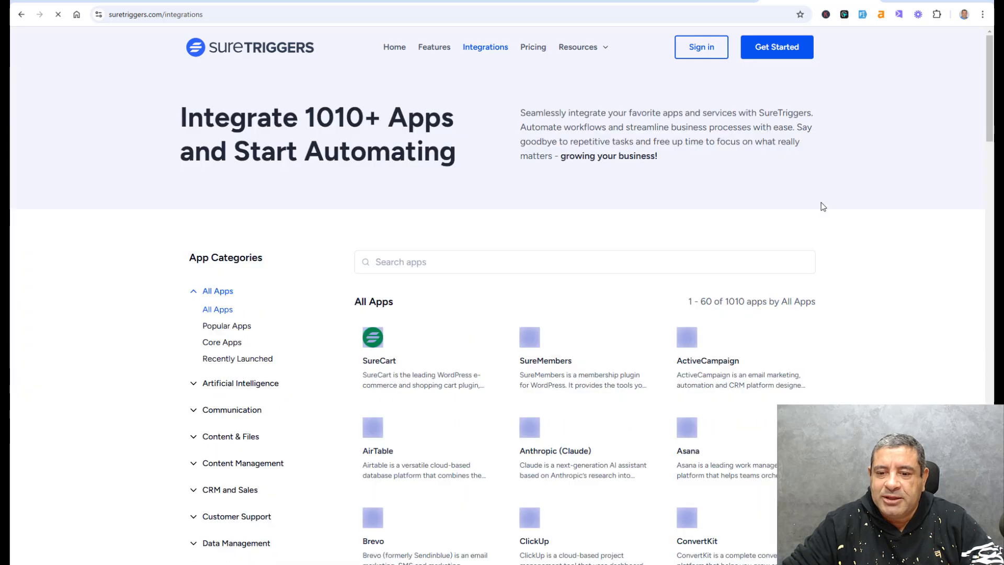
scroll(879, 219, "down", 4)
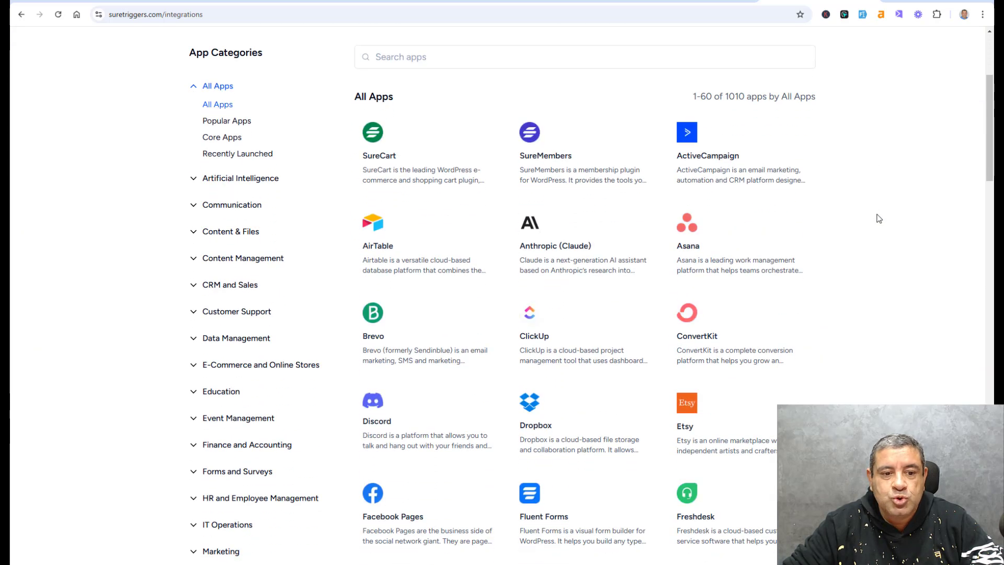
scroll(90, 319, "up", 3)
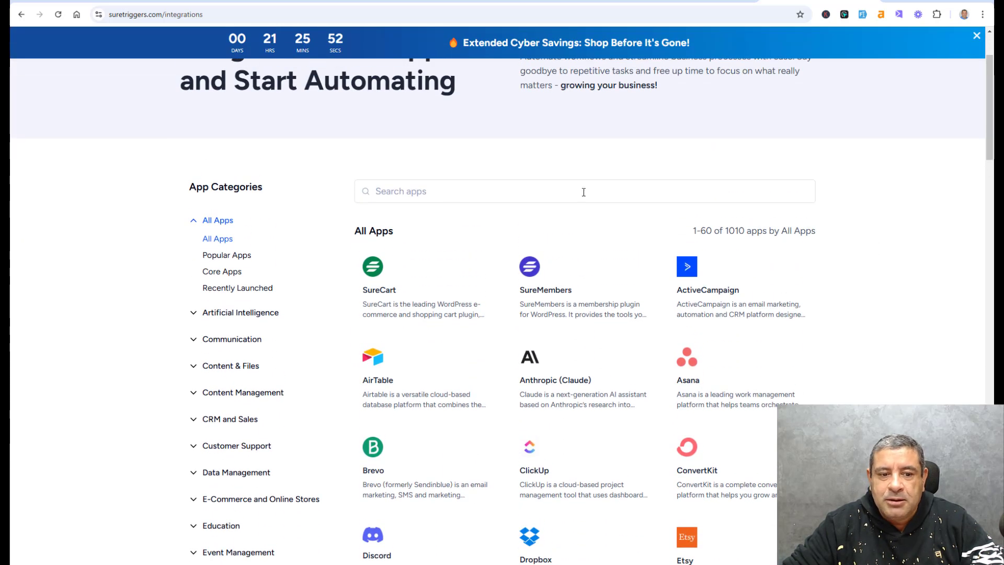
Search the SureTriggers integrations for "mailchi".
left_click(453, 191)
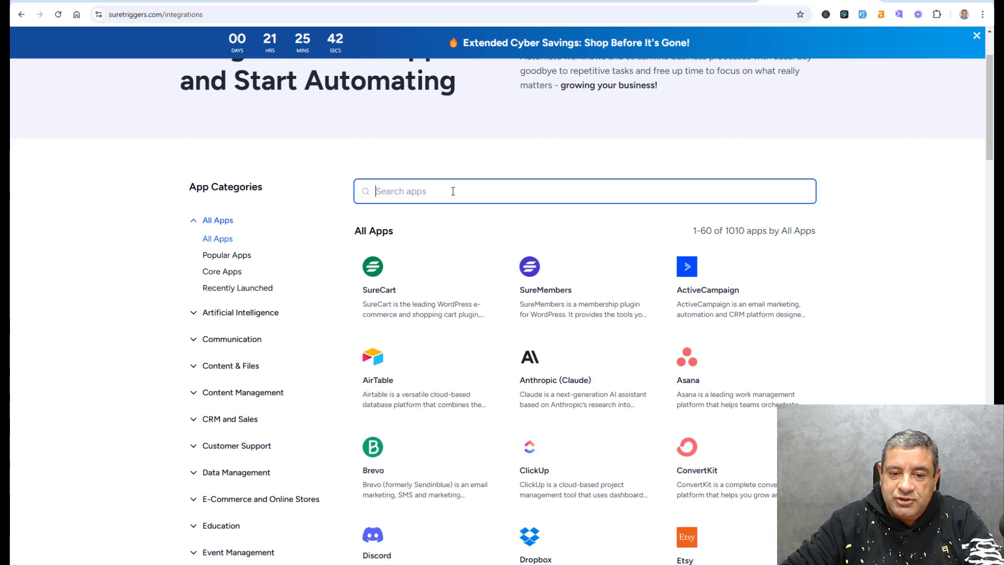
type("mailchi")
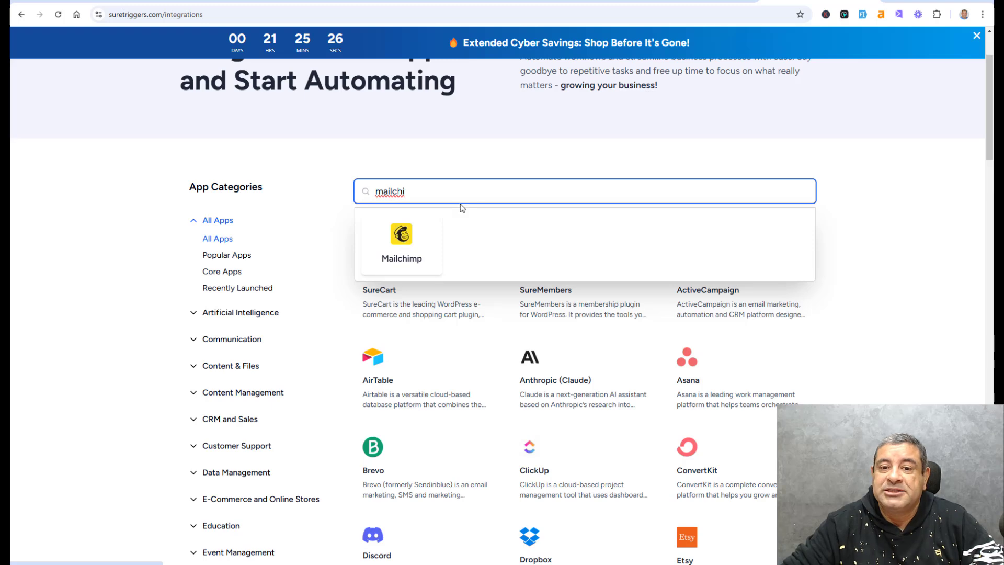
left_click(494, 165)
scroll(494, 166, "up", 2)
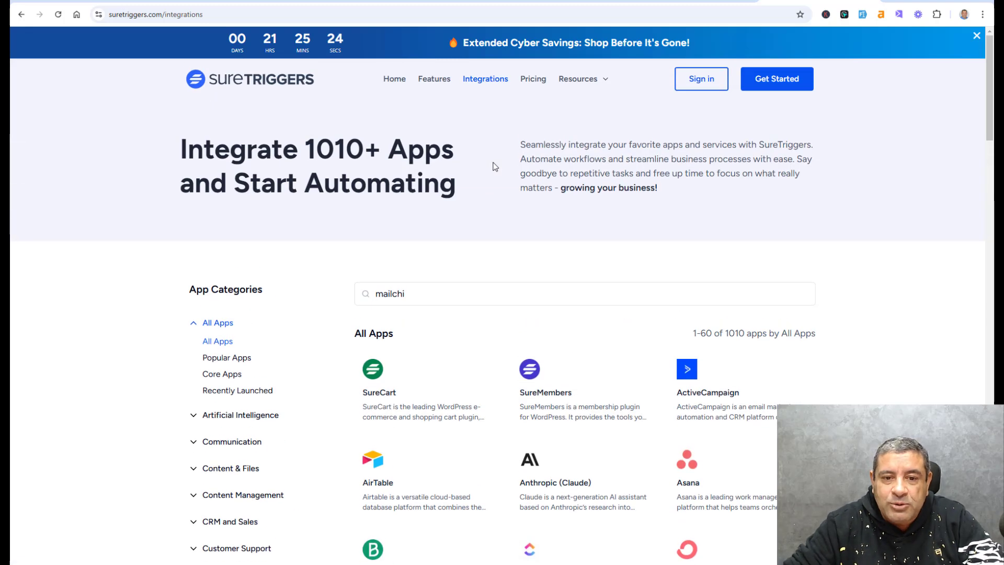
Examine the SureTriggers pricing plans and the Free, Pro and Business feature comparison, and show the annual prices.
left_click(530, 92)
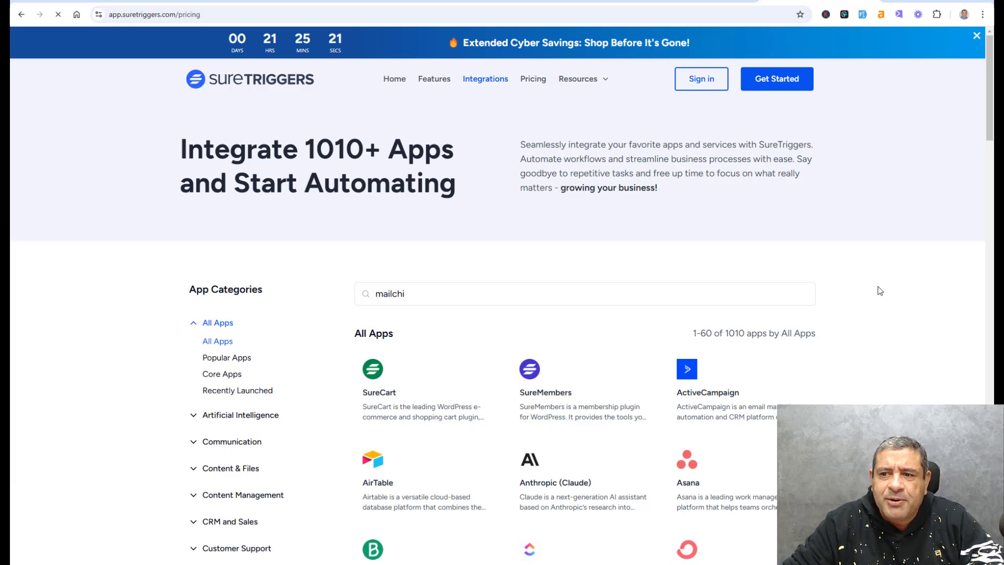
scroll(880, 291, "down", 2)
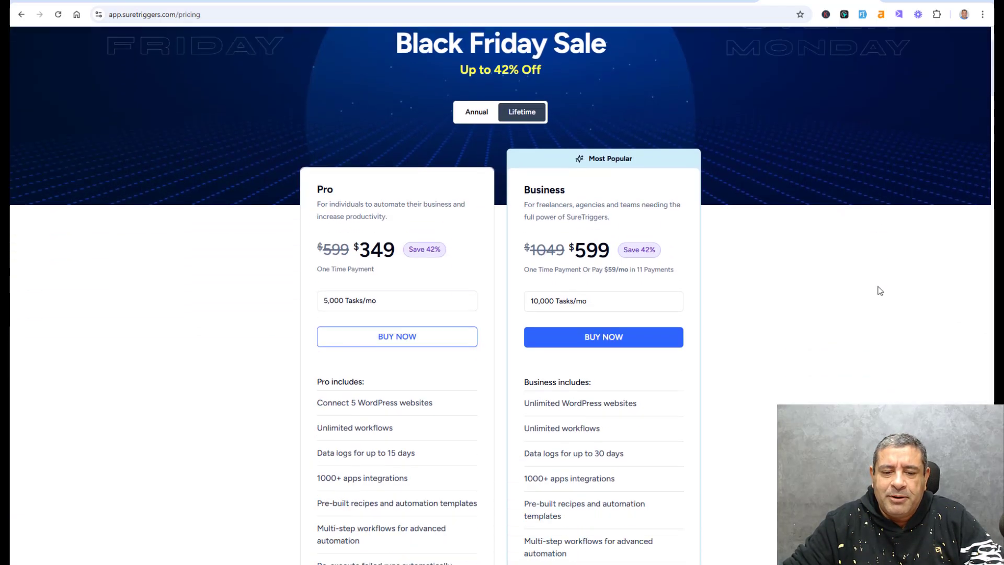
scroll(880, 291, "down", 15)
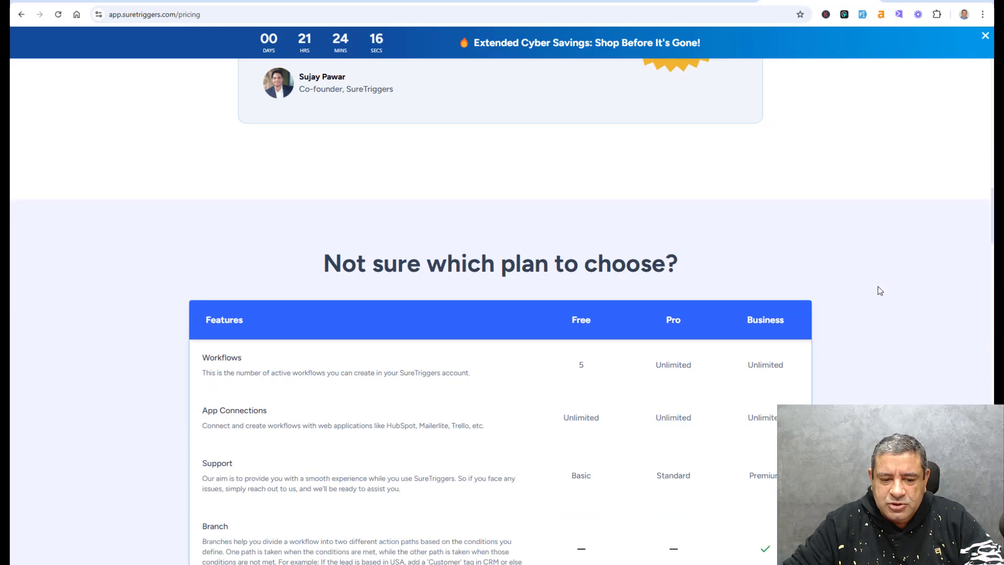
scroll(878, 290, "down", 1)
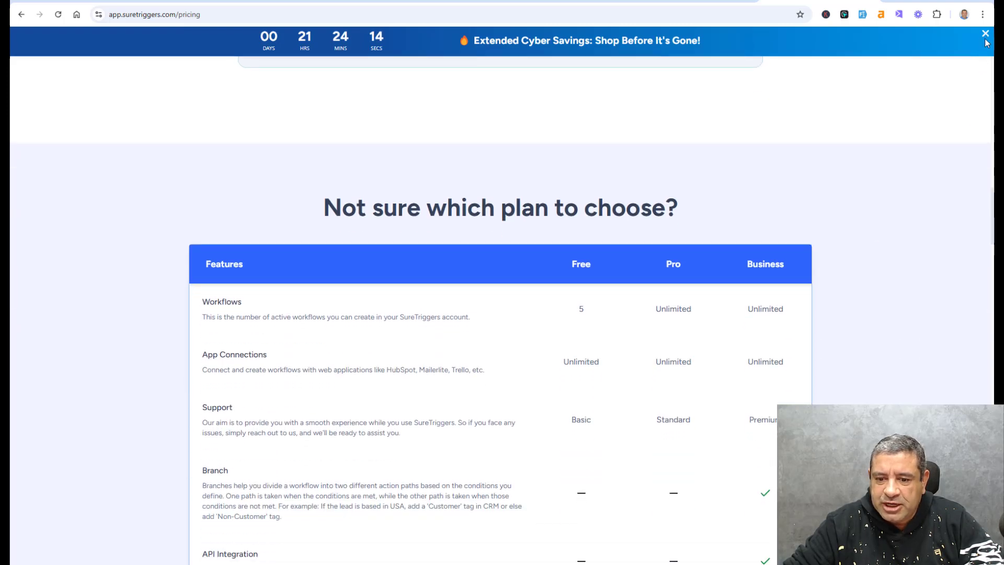
left_click(985, 34)
scroll(924, 271, "down", 3)
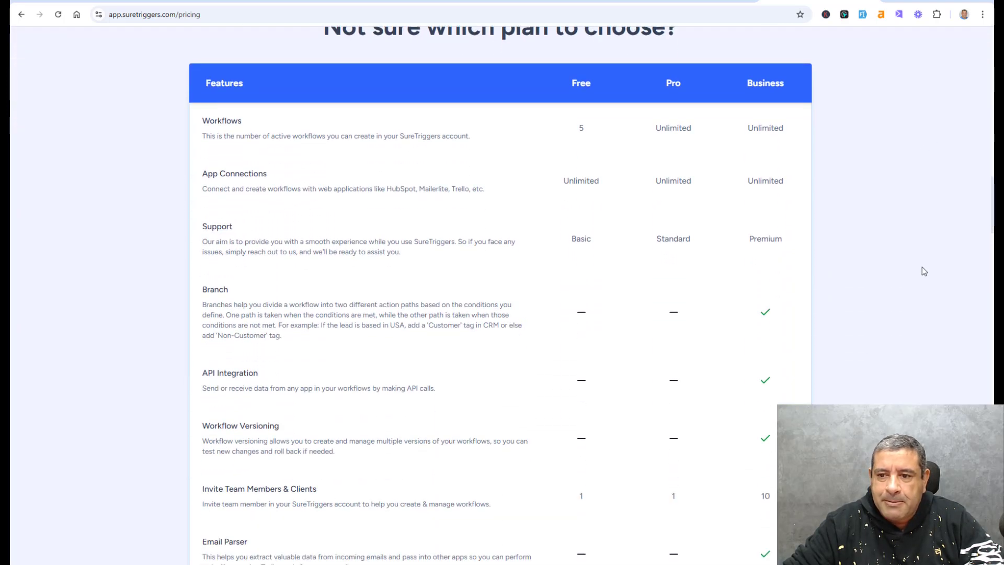
scroll(924, 271, "down", 7)
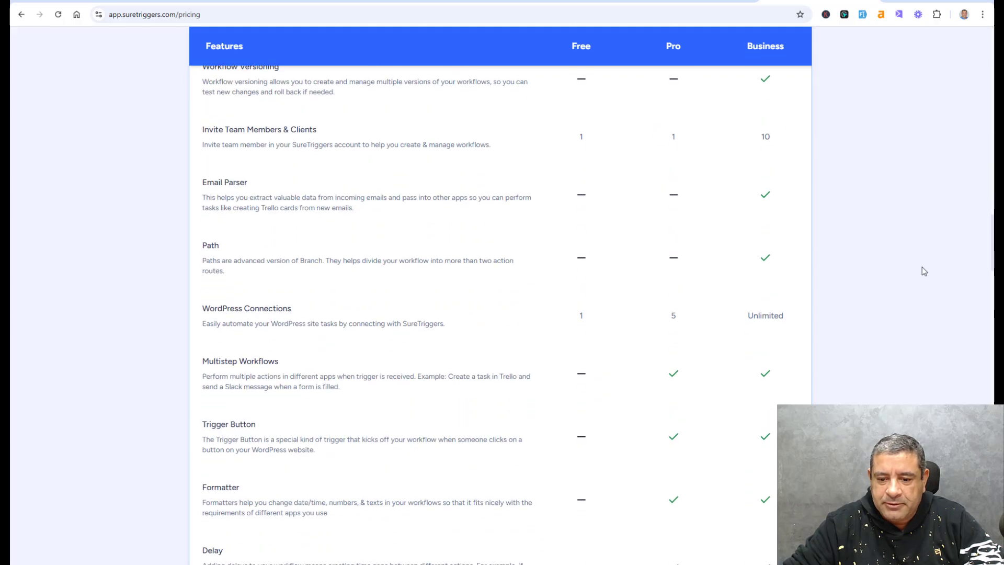
scroll(924, 271, "down", 14)
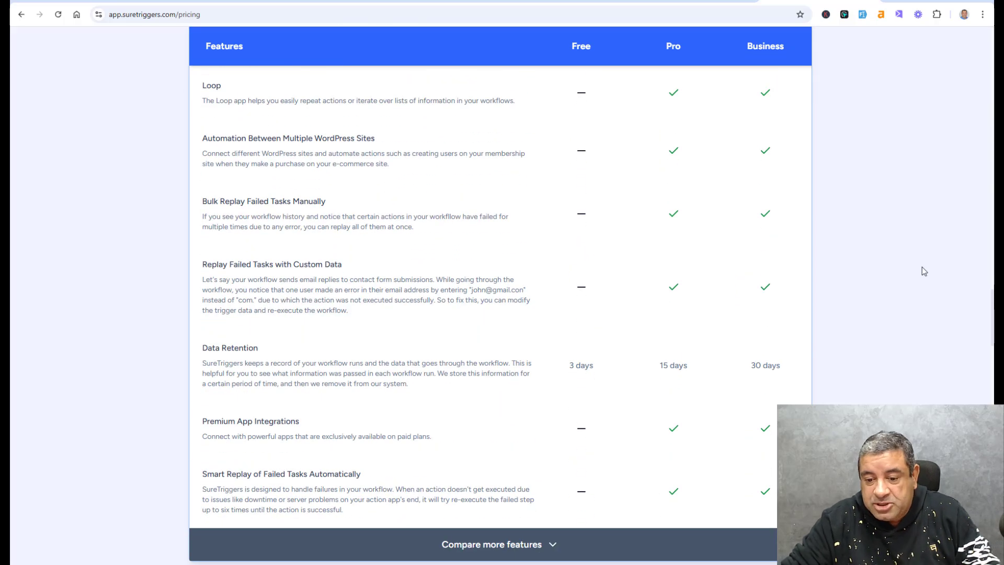
scroll(921, 270, "down", 11)
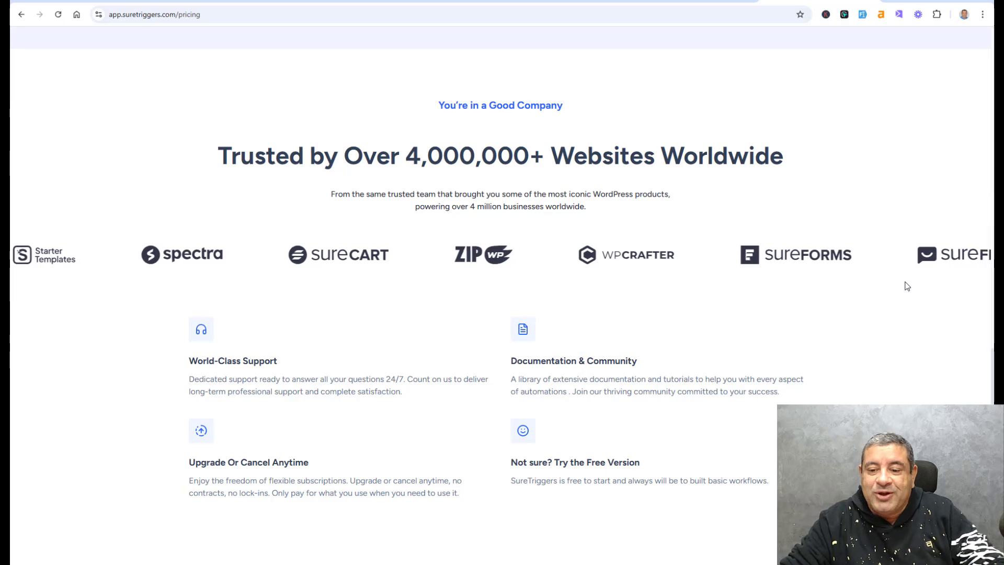
key("Home")
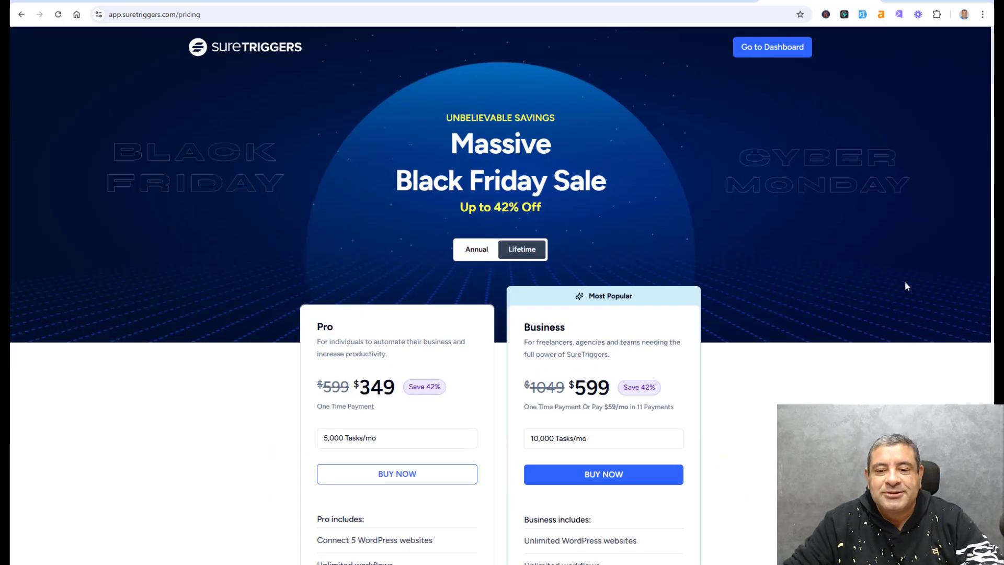
left_click(476, 250)
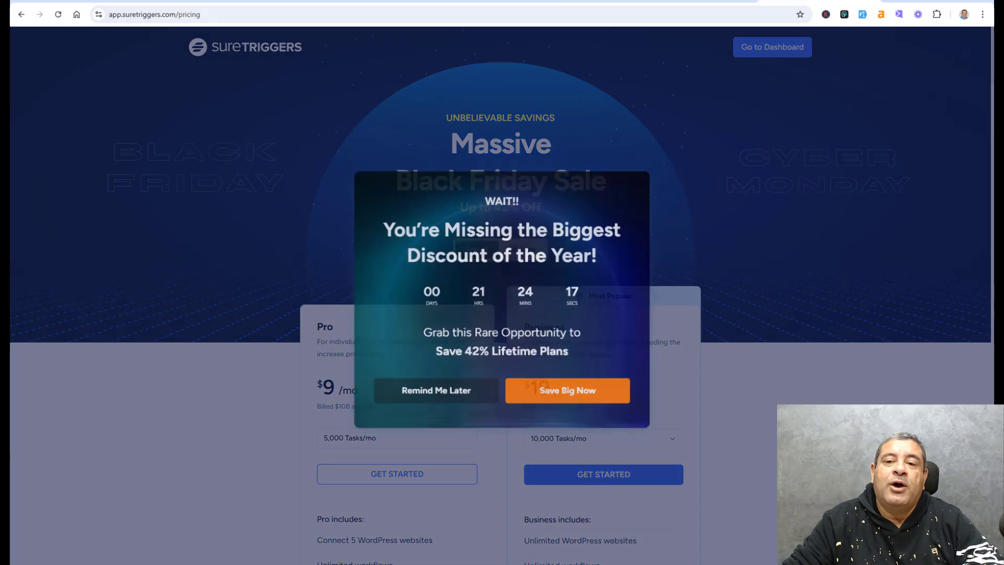
Return to the Form Behavior settings of the Basic Contact Form and look at its Custom CSS section.
left_click(586, 1)
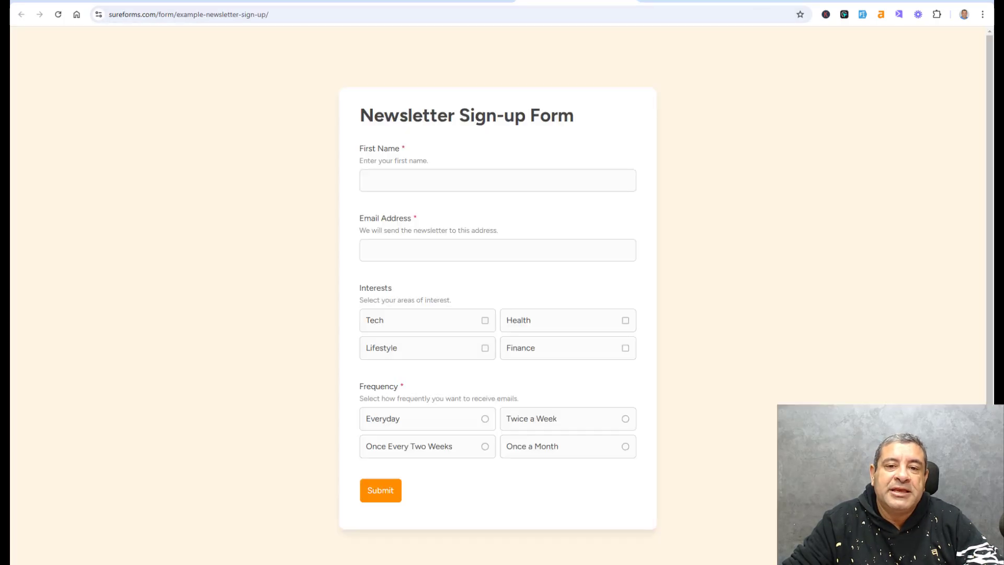
left_click(331, 1)
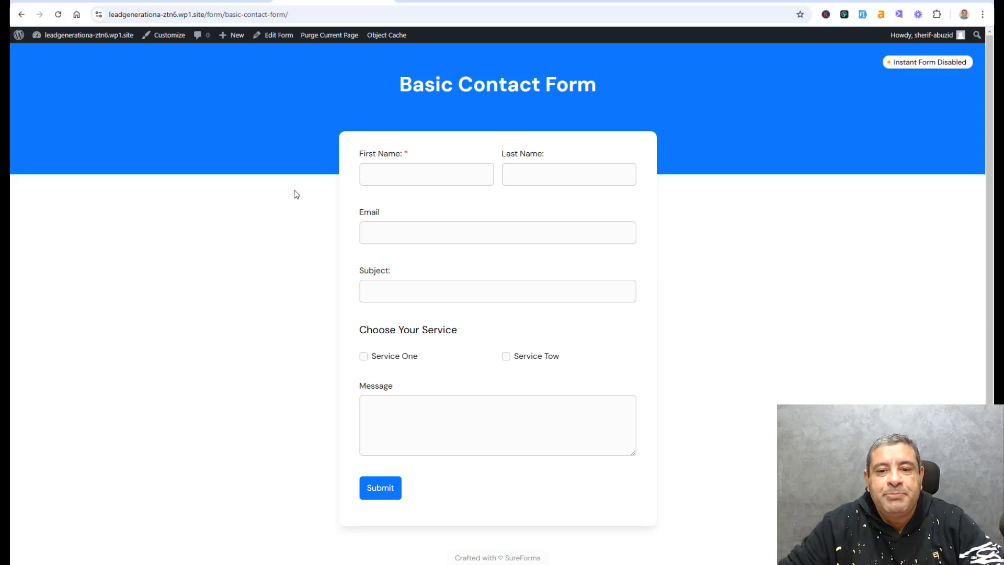
left_click(246, 1)
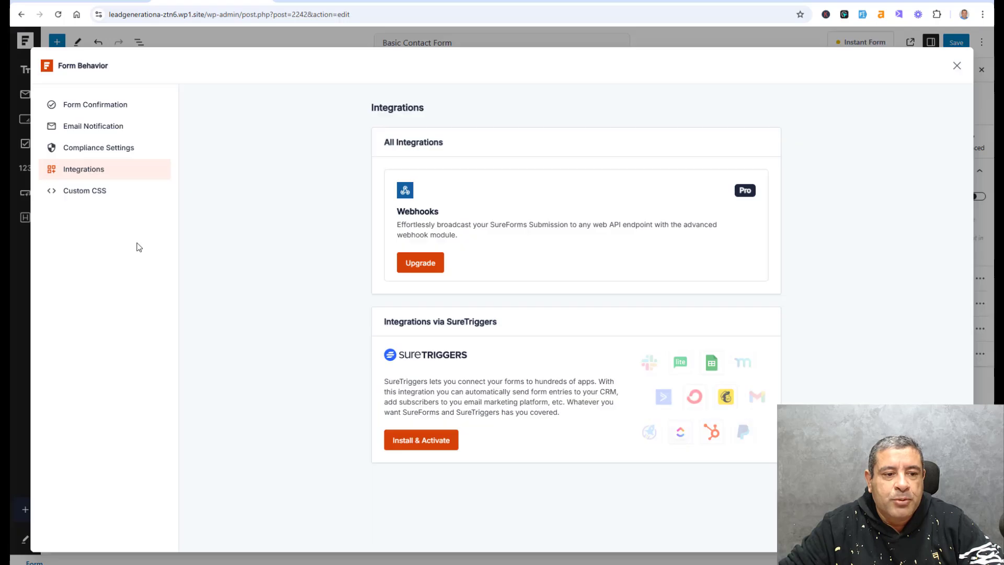
left_click(108, 192)
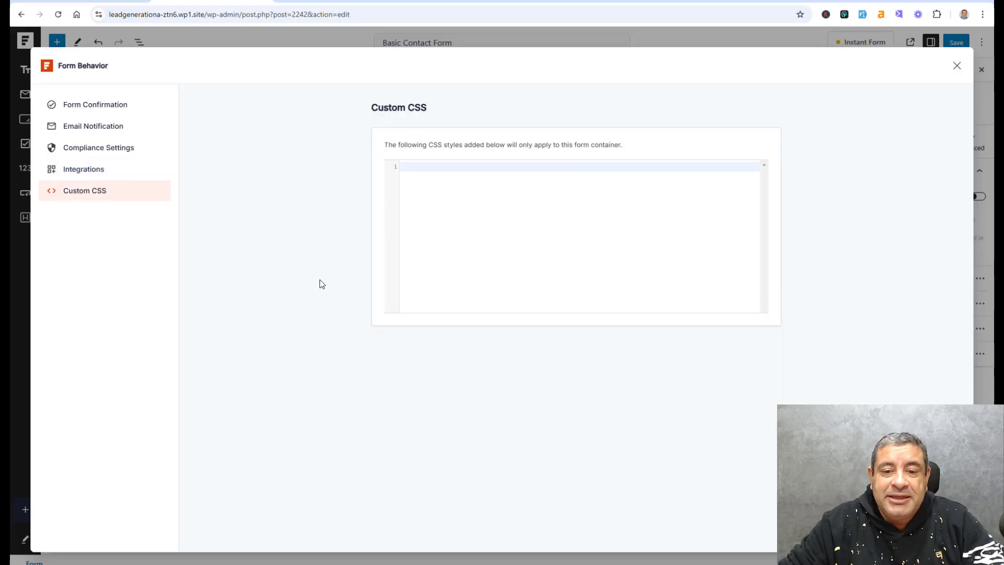
Close the Form Behavior settings, dismiss the unsaved-changes notice and save the form.
left_click(956, 65)
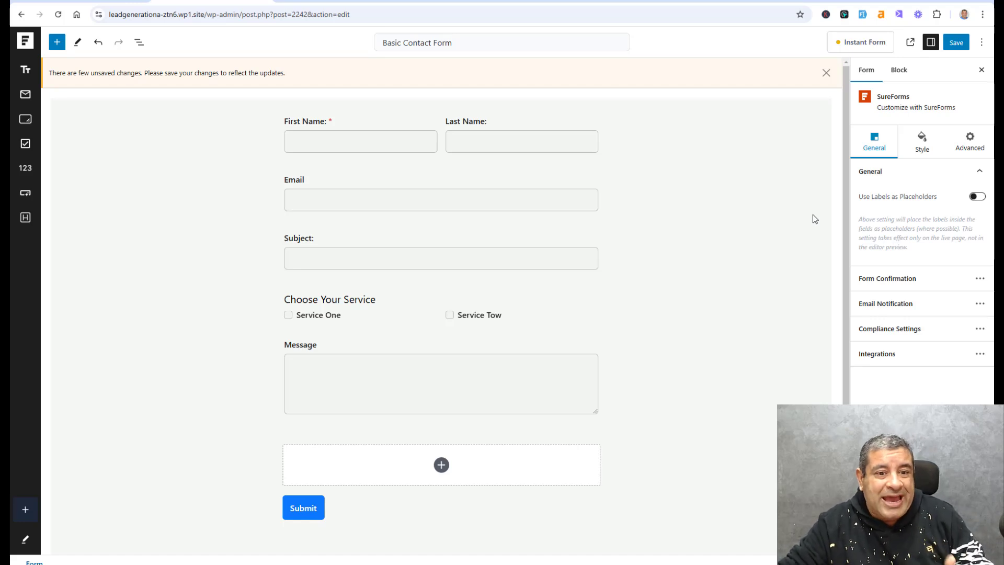
left_click(826, 72)
left_click(955, 42)
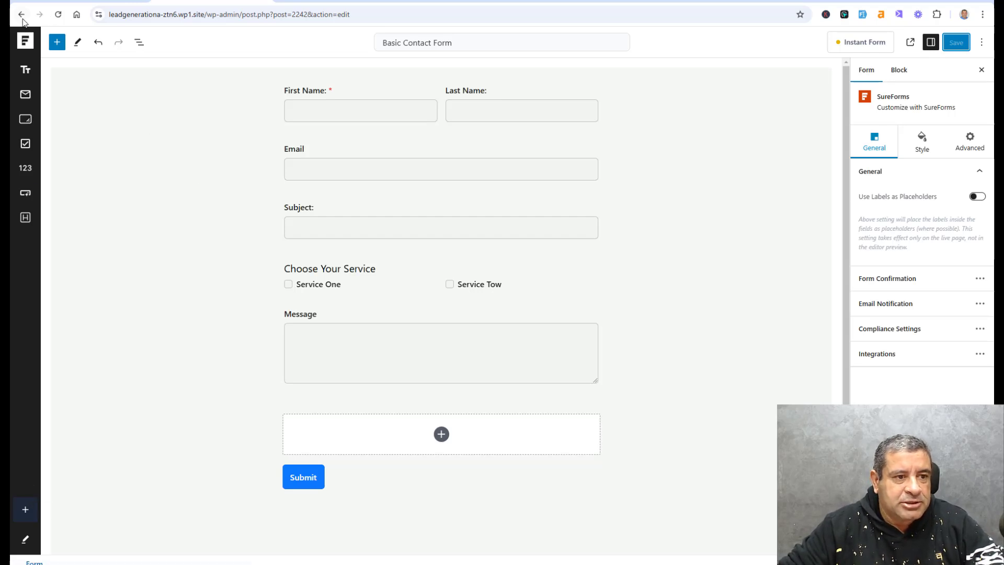
Go from the published form to the WordPress admin and view the list of all SureForms forms.
left_click(330, 1)
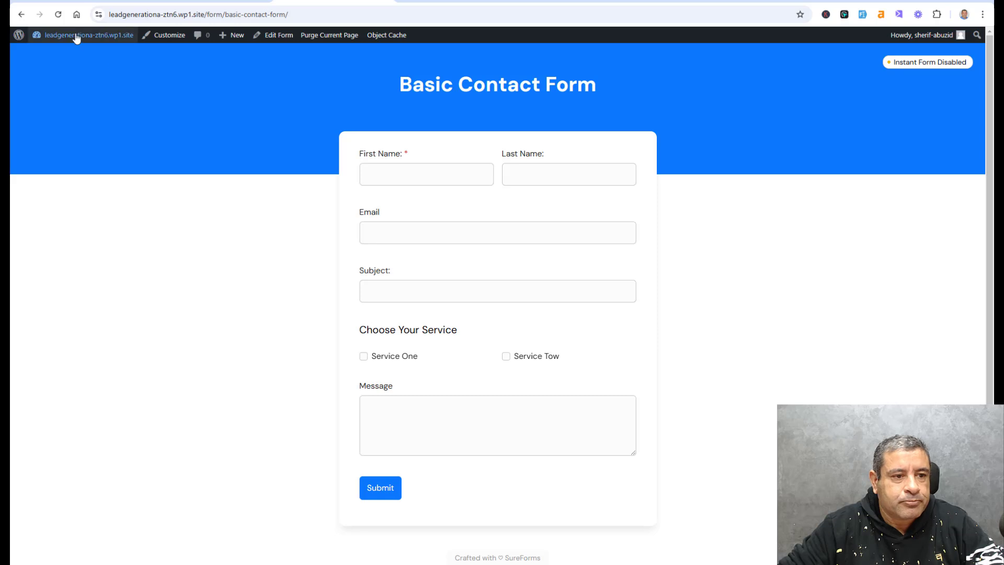
mouse_move(75, 37)
left_click(56, 54)
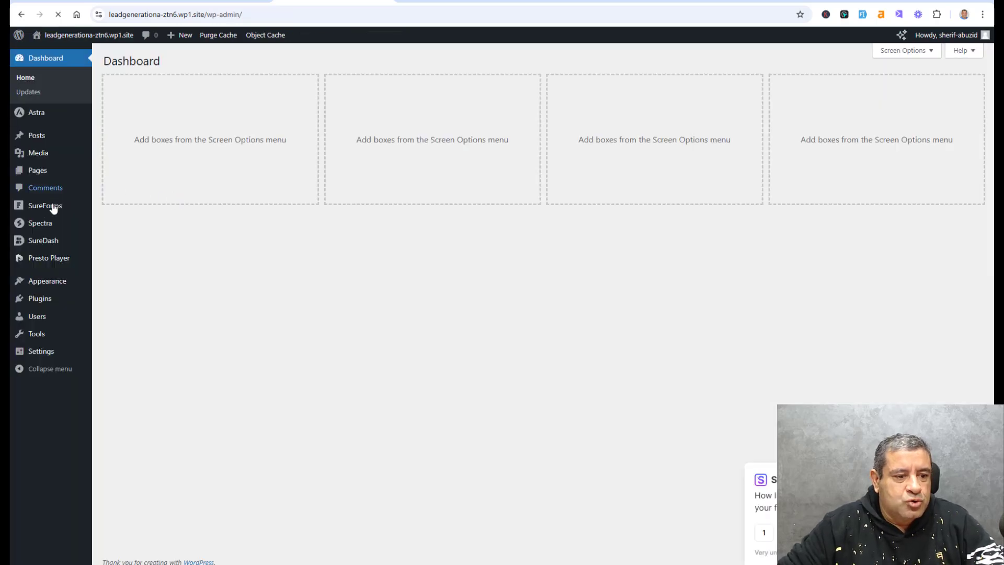
mouse_move(54, 208)
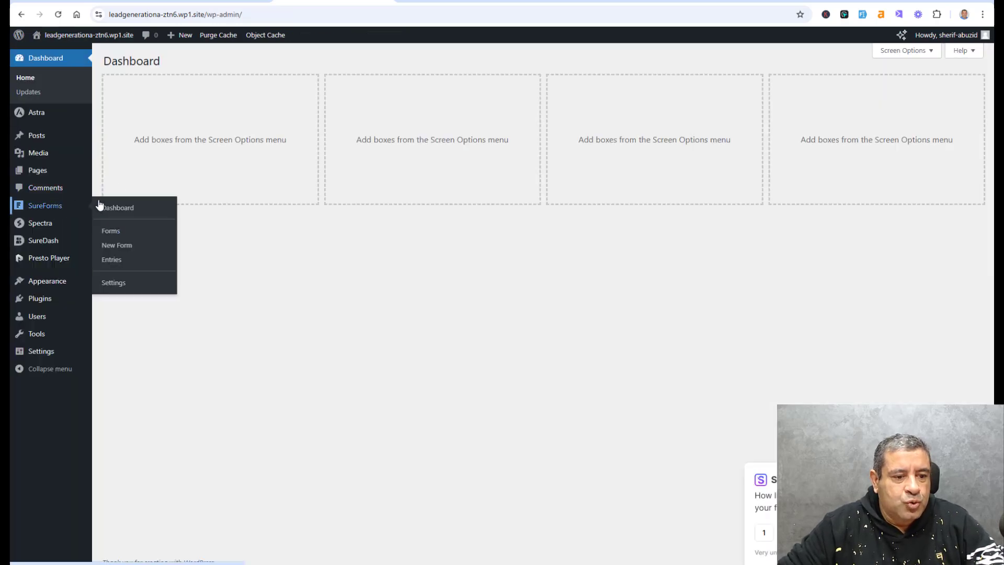
left_click(126, 210)
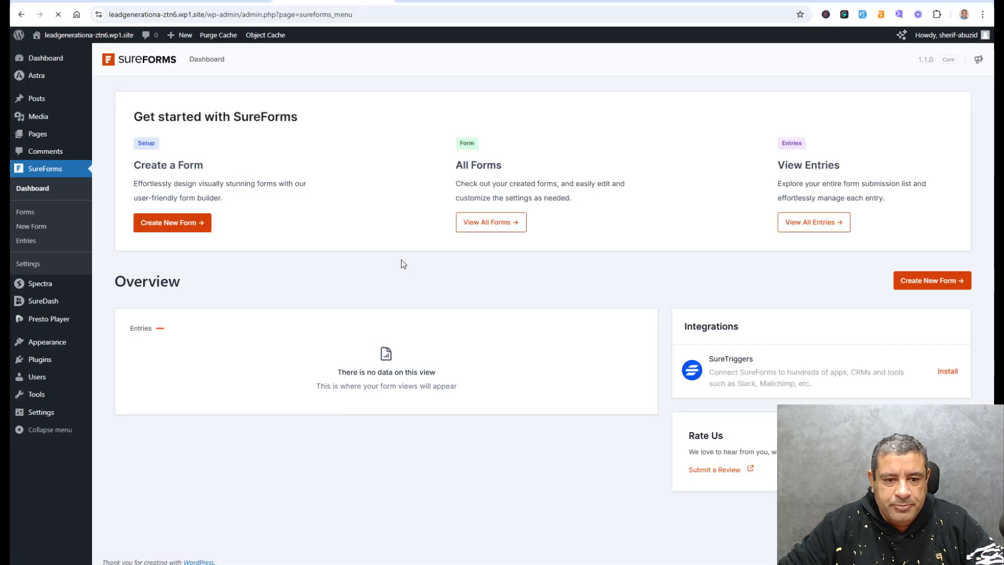
left_click(496, 222)
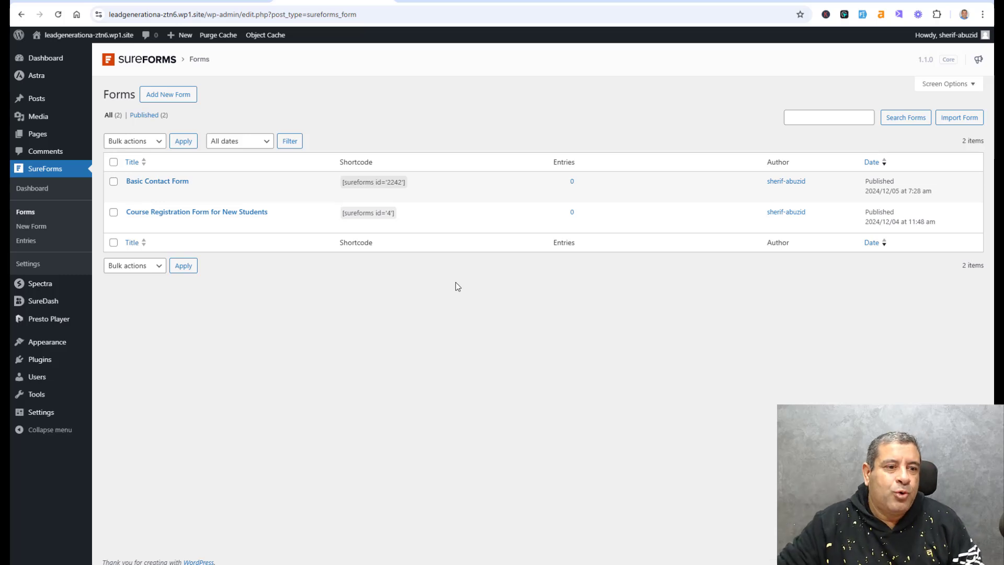
Open the Contact page from the site's page list in new tabs, both for editing and as the live page.
mouse_move(52, 139)
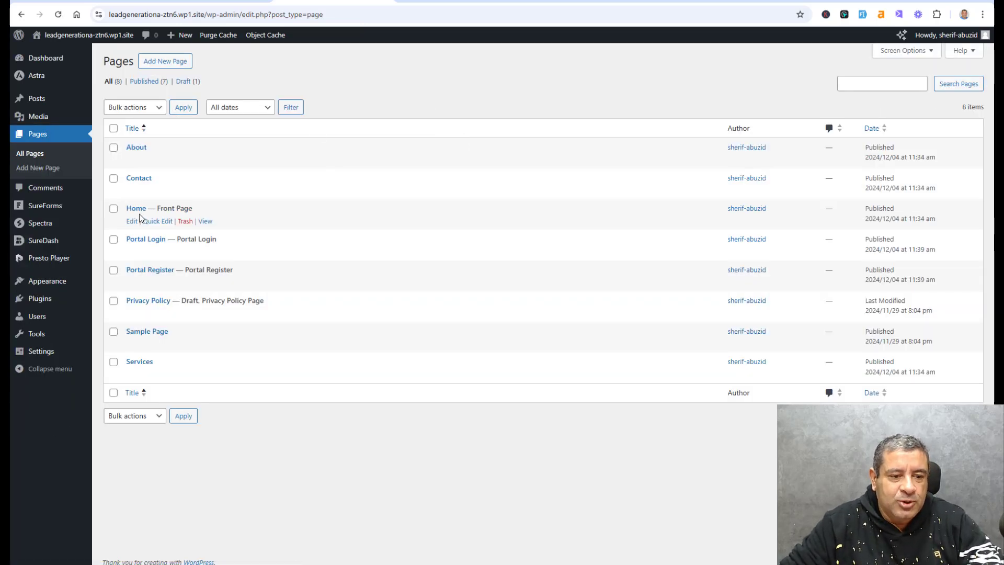
right_click(132, 191)
left_click(147, 208)
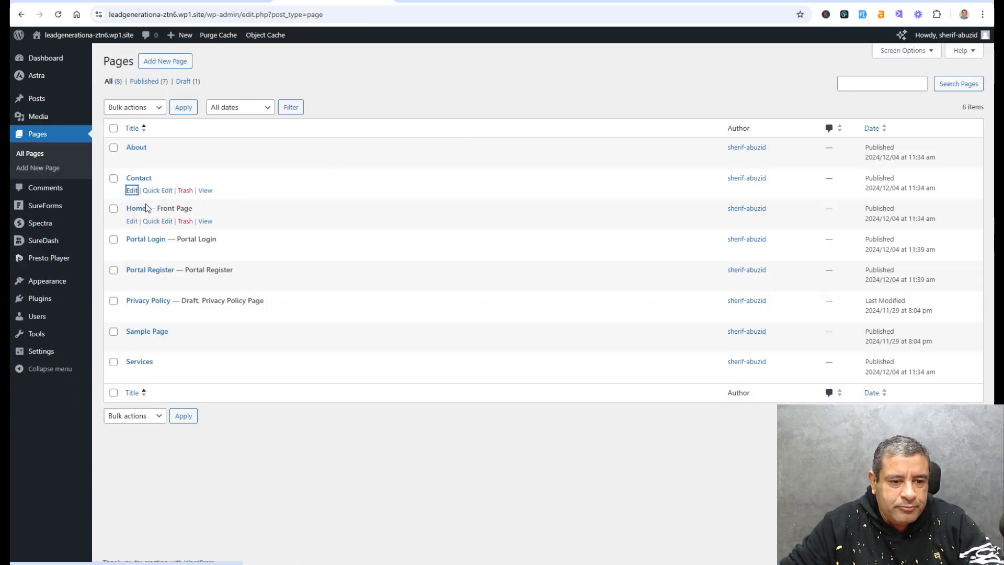
right_click(205, 191)
left_click(225, 206)
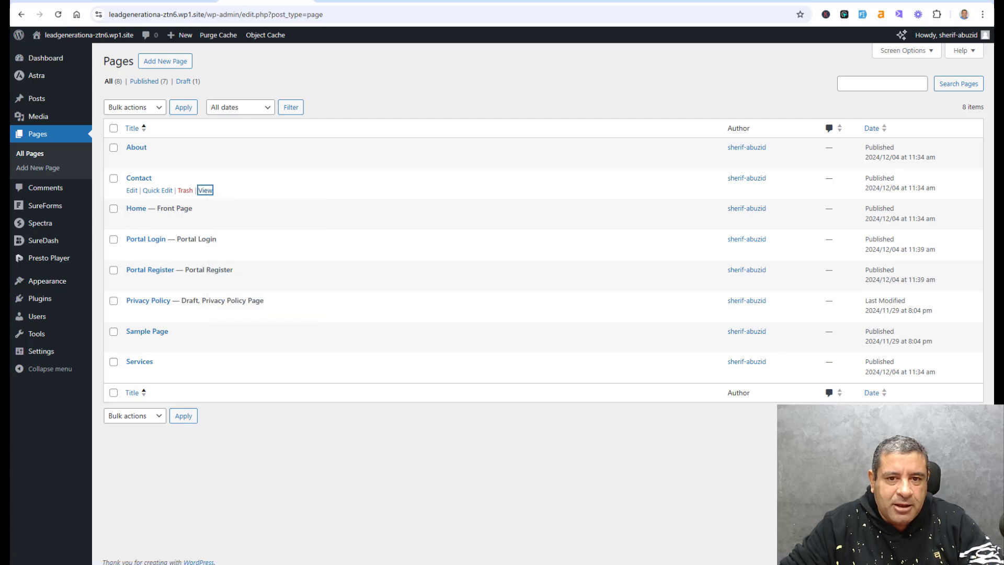
left_click(462, 1)
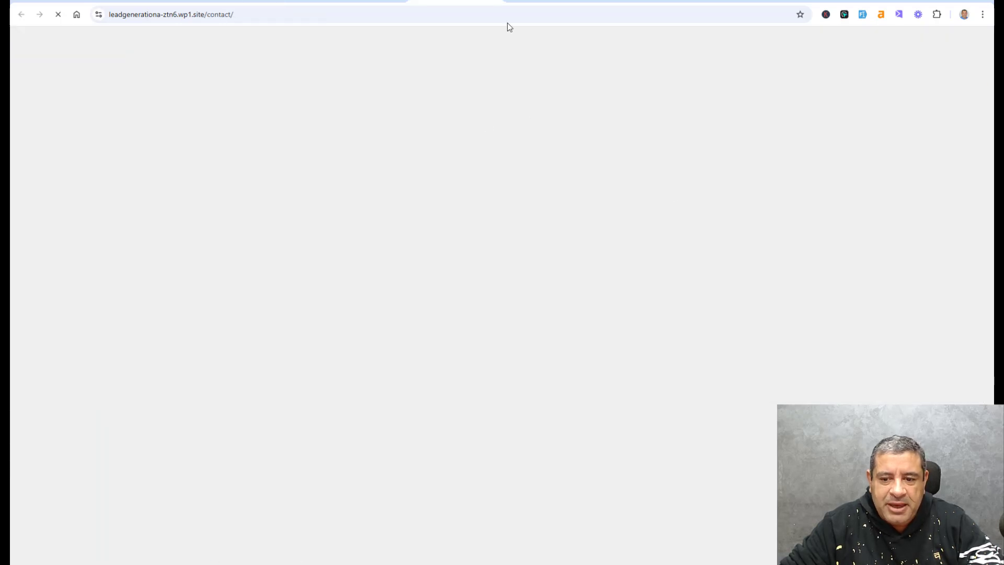
Delete the existing Spectra form block below the "Let's get in touch" heading on the Contact page.
scroll(773, 277, "down", 3)
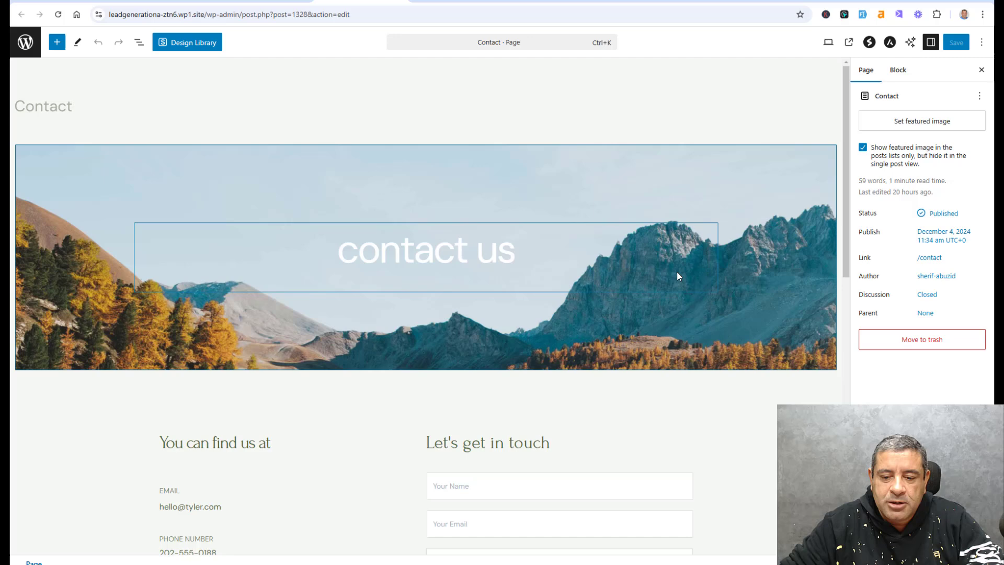
scroll(674, 293, "down", 3)
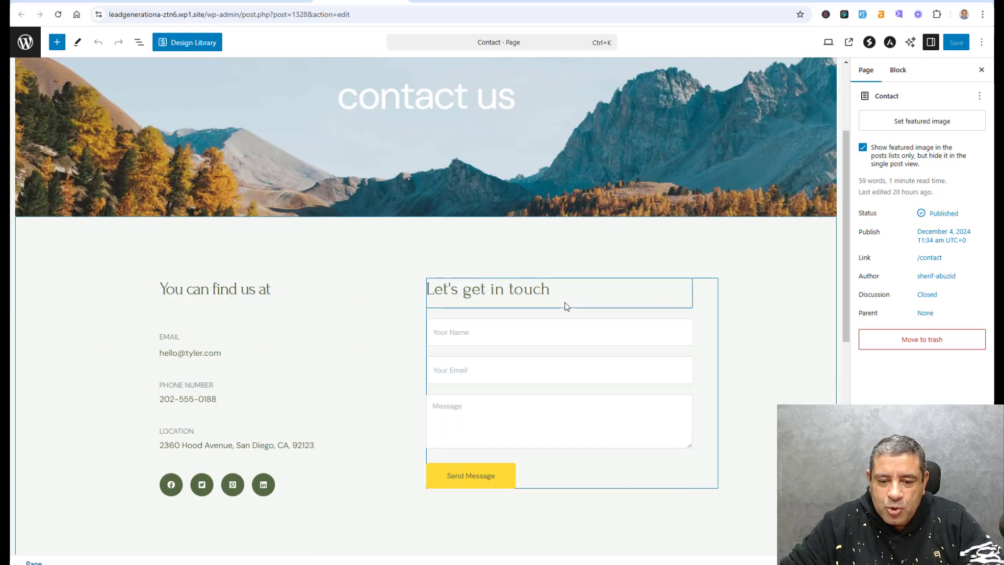
left_click(565, 306)
left_click(533, 325)
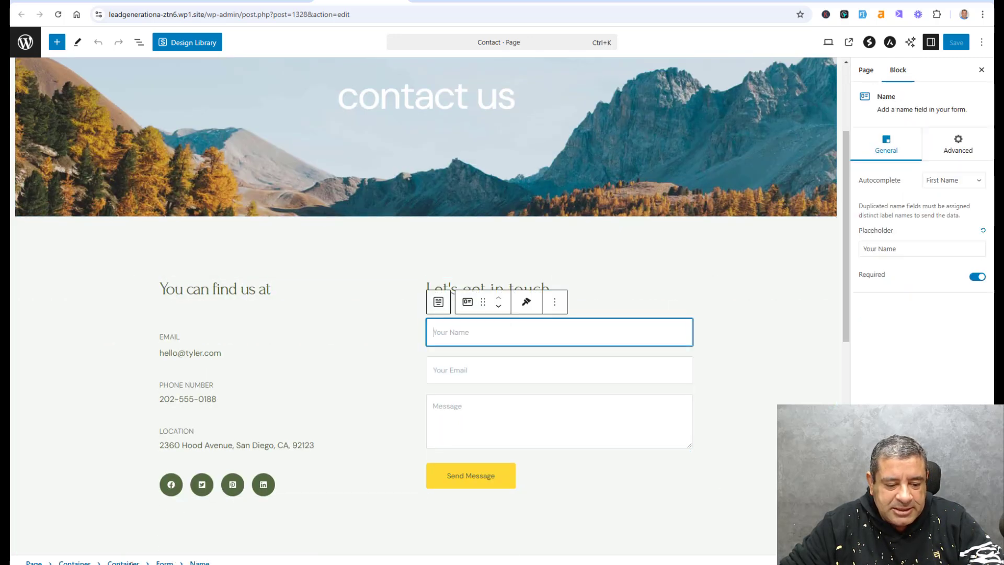
left_click(163, 563)
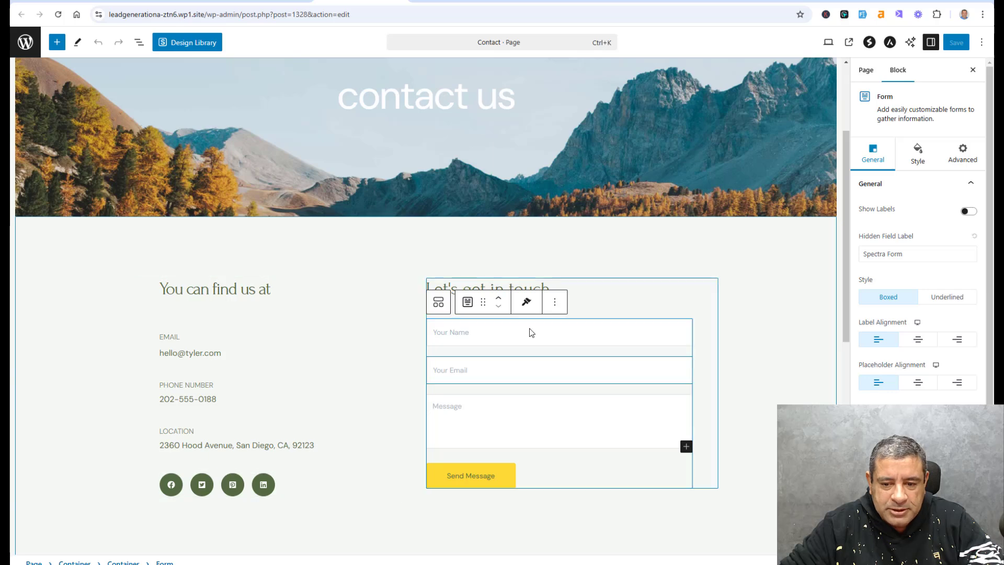
left_click(554, 305)
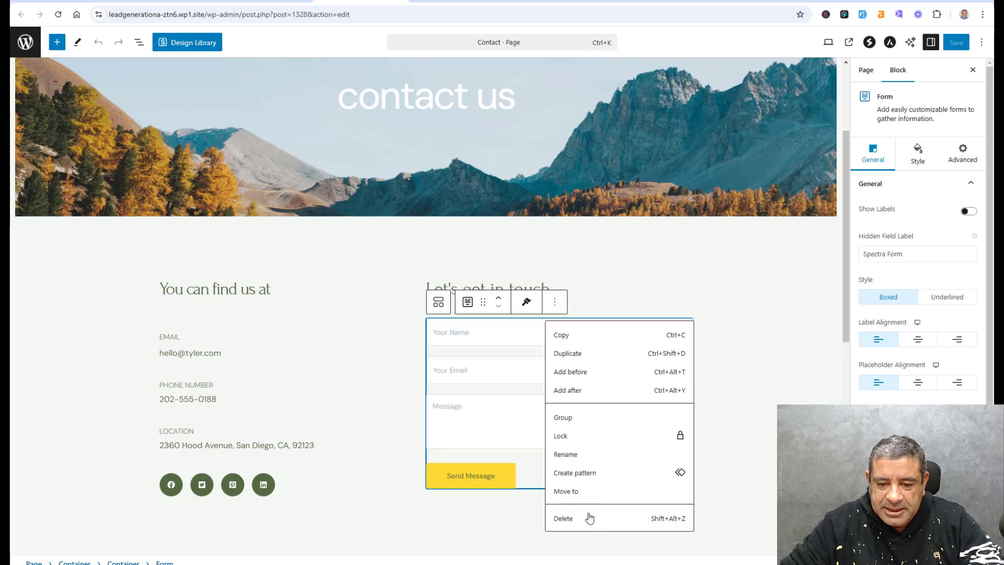
key("shift+alt+z")
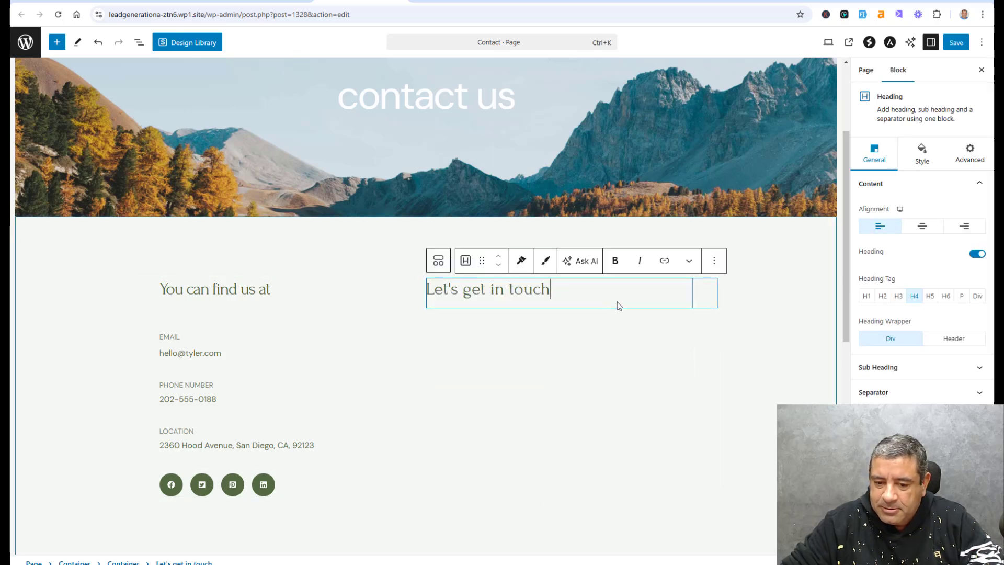
Find the SureForms Form block with the search "for" and insert it below the "Let's get in touch" heading.
key("Return")
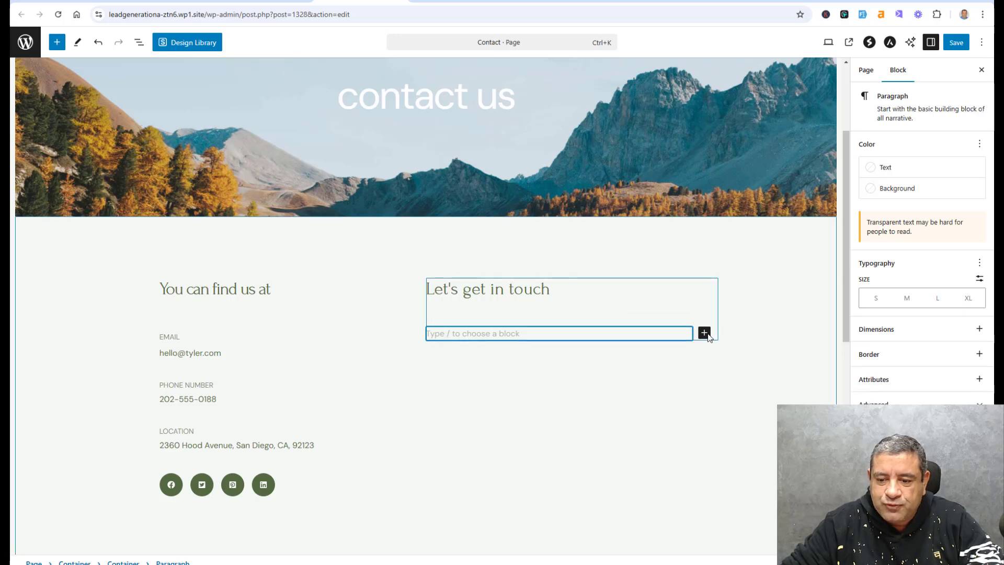
left_click(707, 336)
left_click(686, 334)
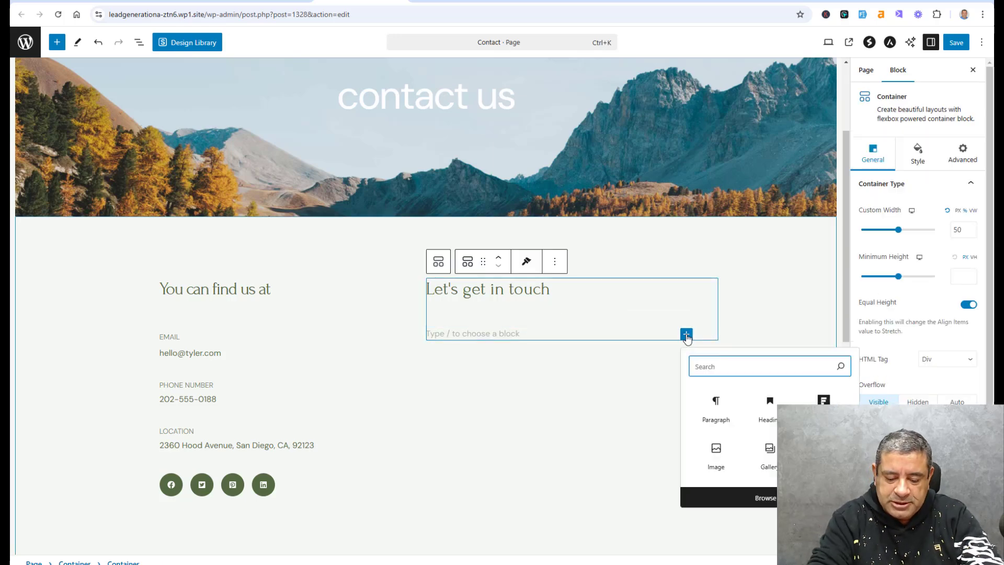
type("for")
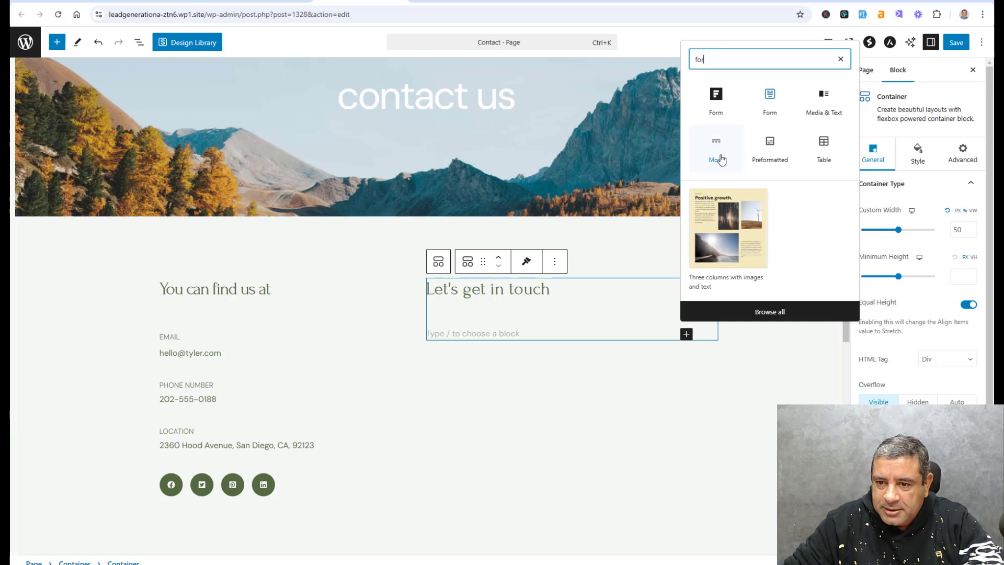
left_click(720, 107)
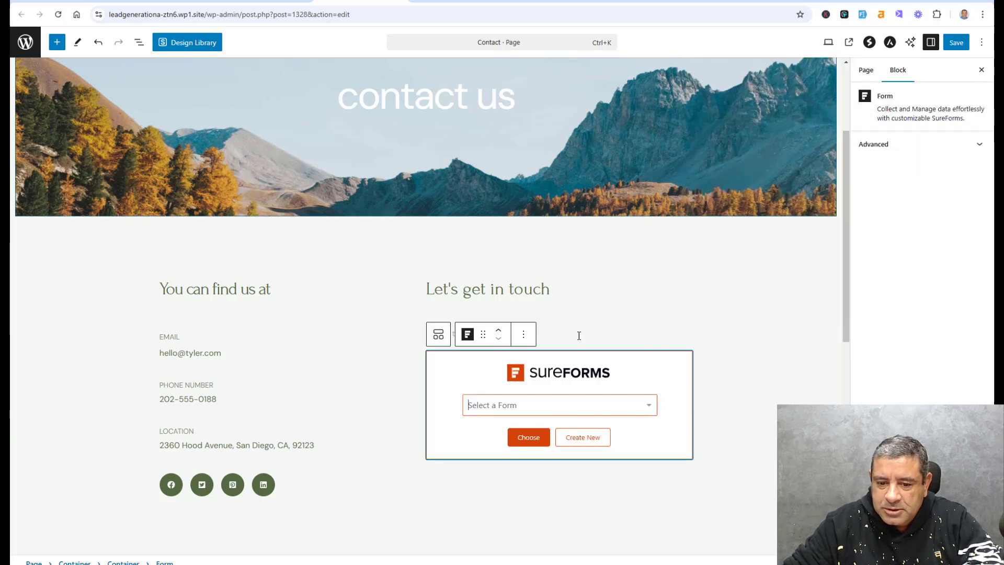
Choose Basic Contact Form for the new SureForms block, review the embedded form and save the Contact page.
left_click(557, 411)
left_click(525, 425)
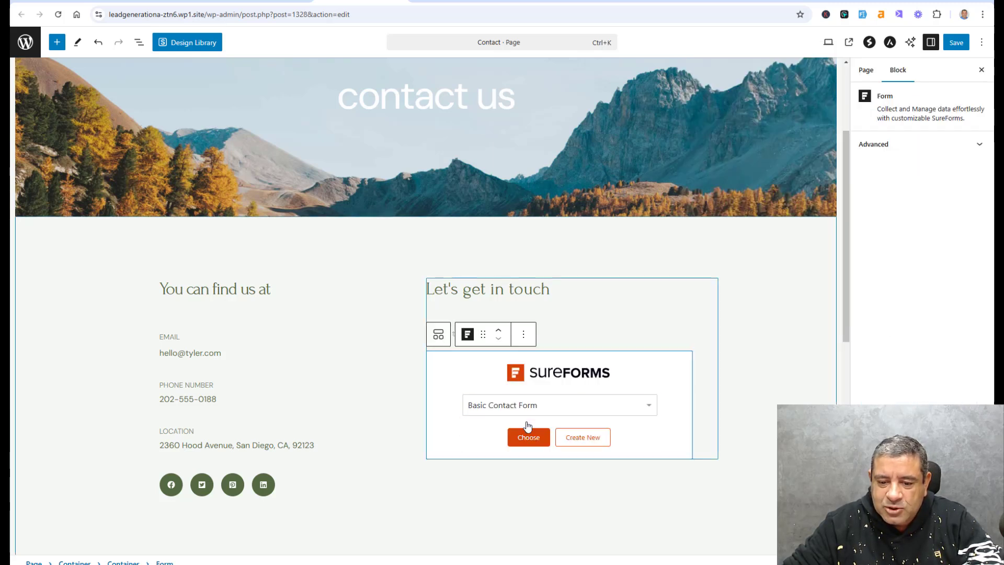
left_click(539, 437)
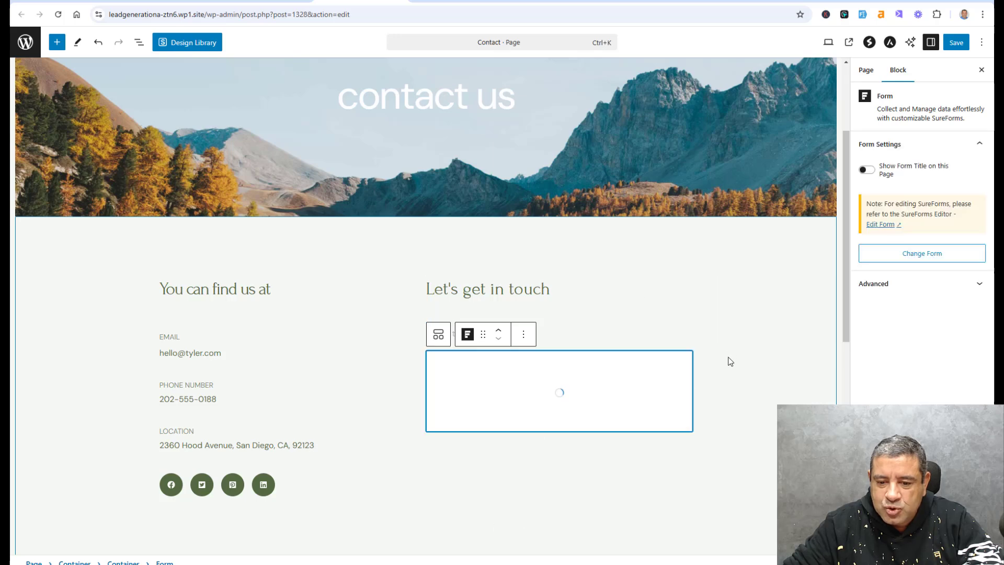
scroll(757, 340, "down", 3)
scroll(758, 341, "up", 1)
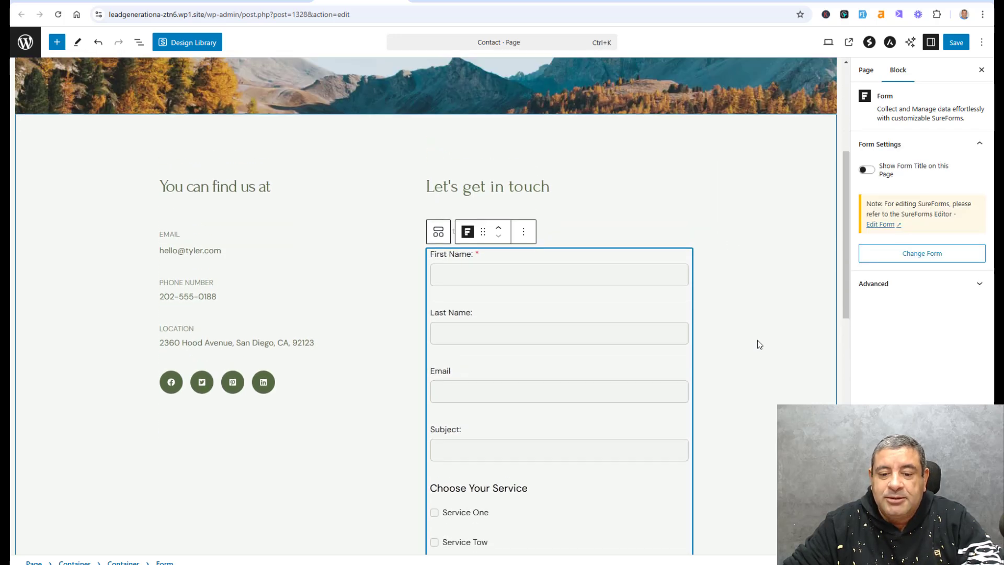
scroll(757, 342, "down", 5)
scroll(757, 342, "up", 3)
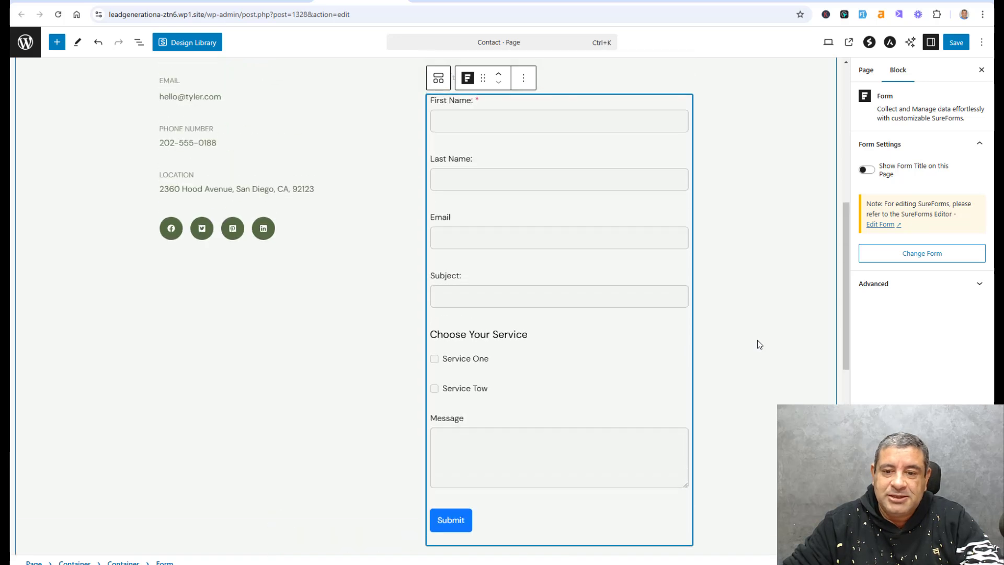
left_click(956, 44)
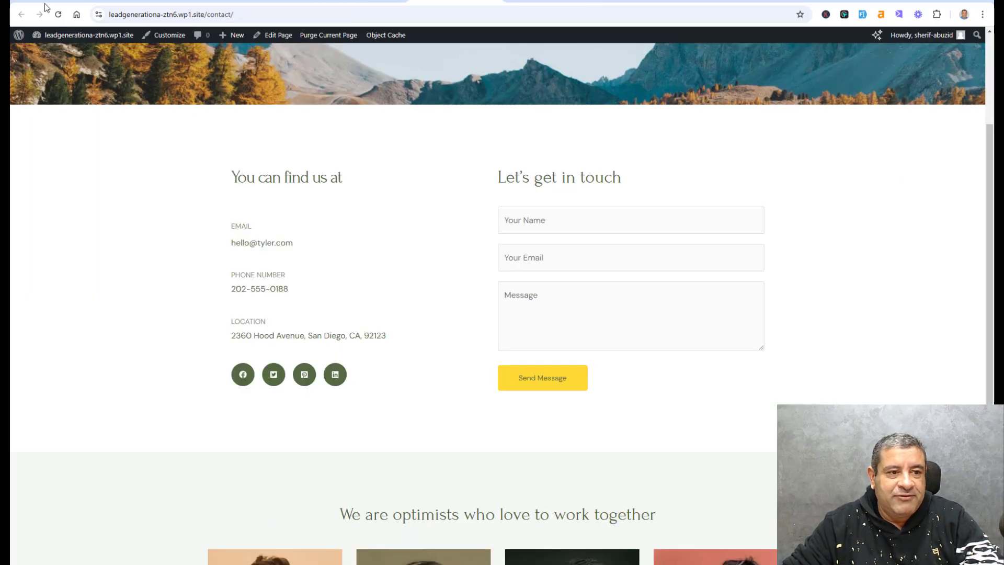
Reload the live Contact page and look over the form under "Let's get in touch".
left_click(58, 14)
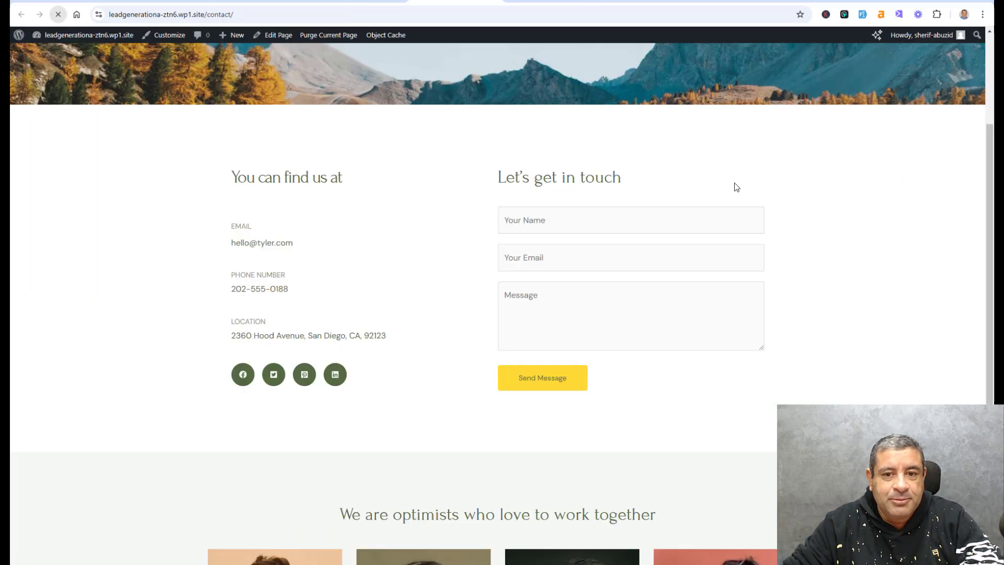
scroll(849, 218, "down", 3)
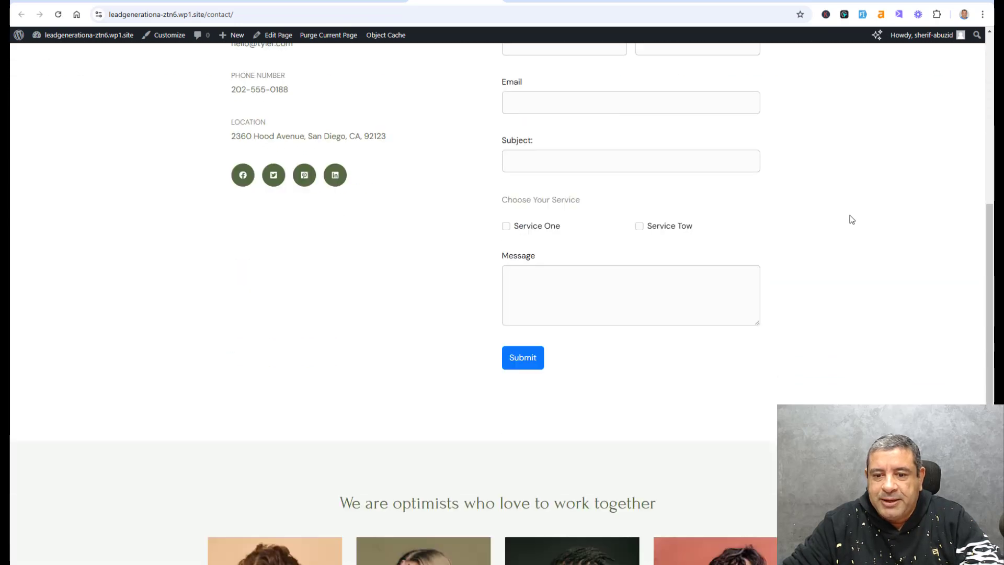
scroll(852, 219, "up", 5)
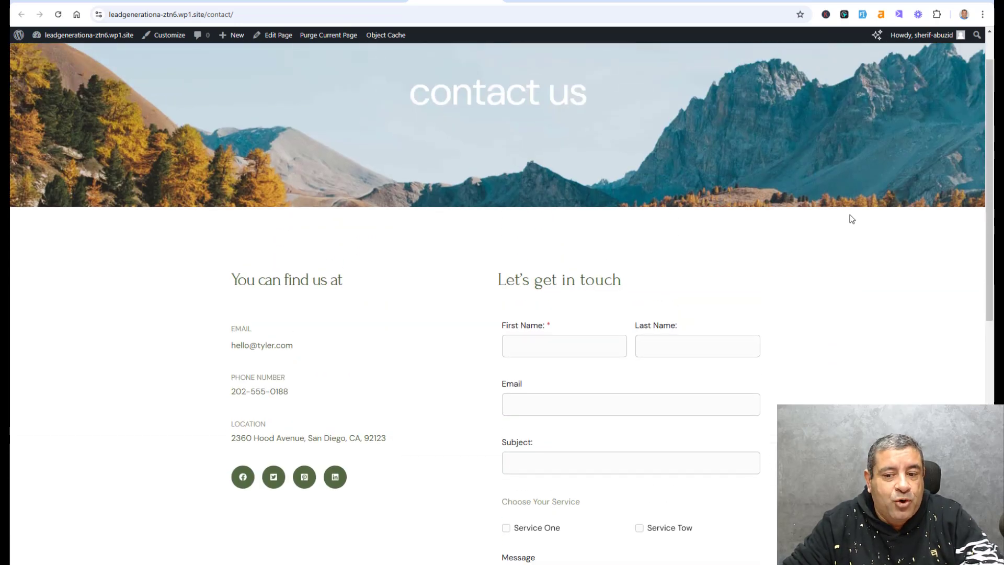
scroll(851, 218, "down", 3)
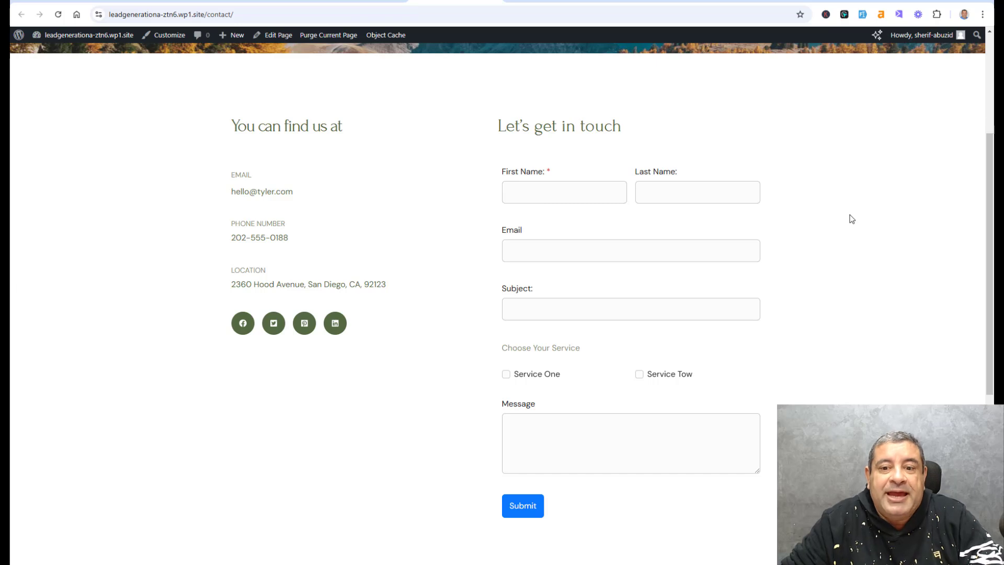
Fill the live contact form with dummy data, select the Service Tow option and submit the form.
left_click(862, 15)
scroll(817, 270, "down", 3)
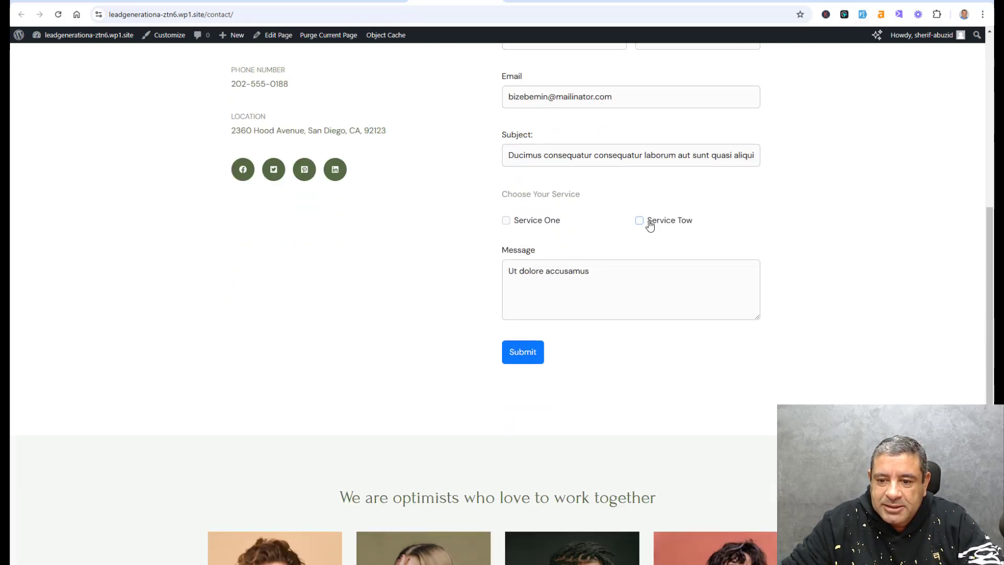
left_click(640, 222)
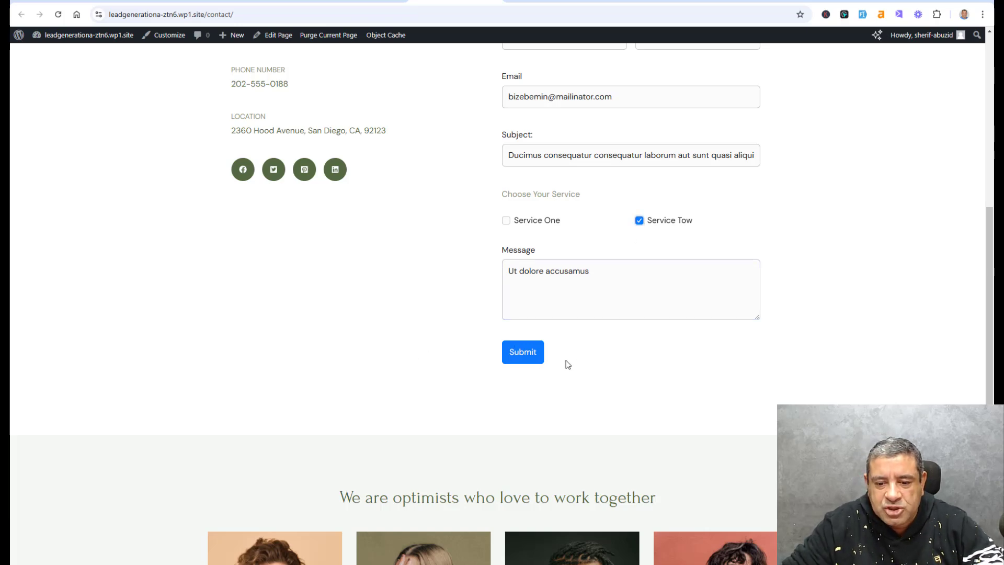
left_click(534, 354)
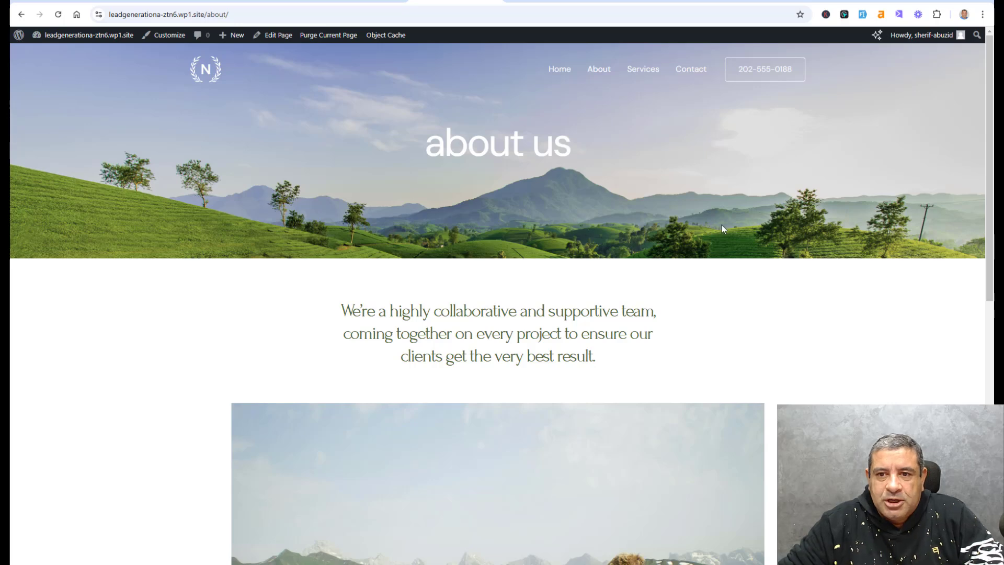
Switch to the SureForms website and go from its examples page to the home page.
key("ctrl+Tab")
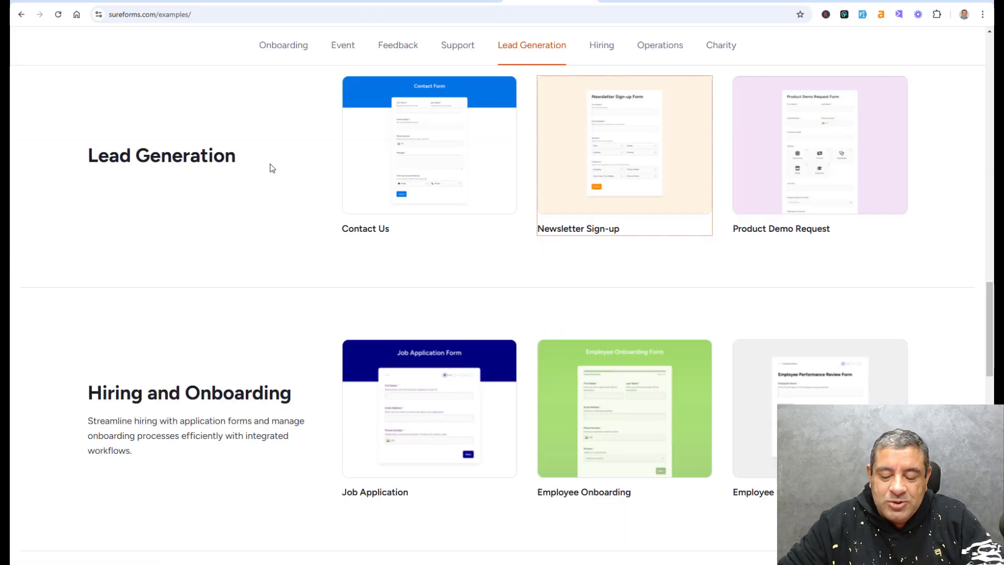
key("Home")
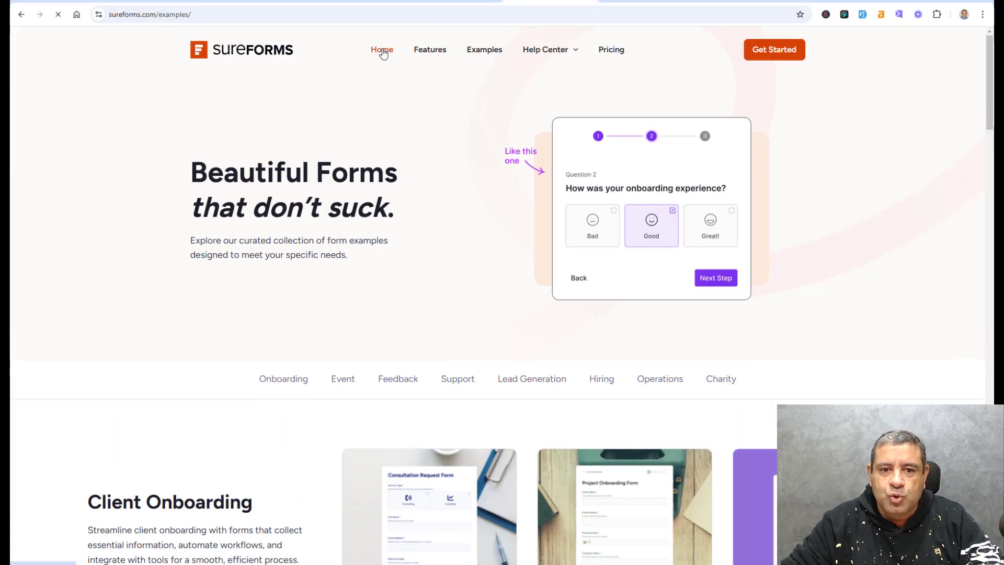
left_click(381, 49)
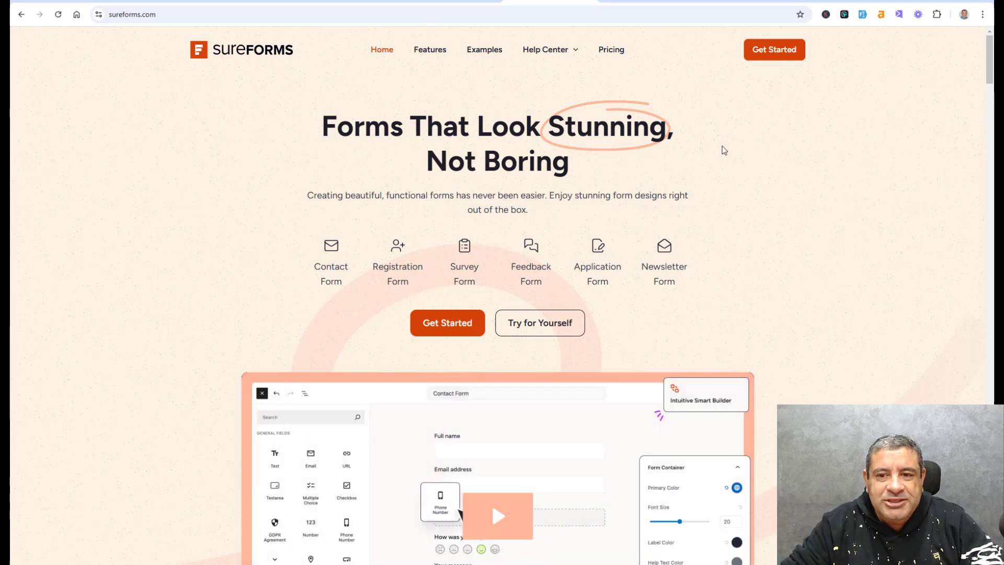
Examine the annual Starter, Pro and Business plans on the SureForms pricing page, then return to the home page.
left_click(611, 49)
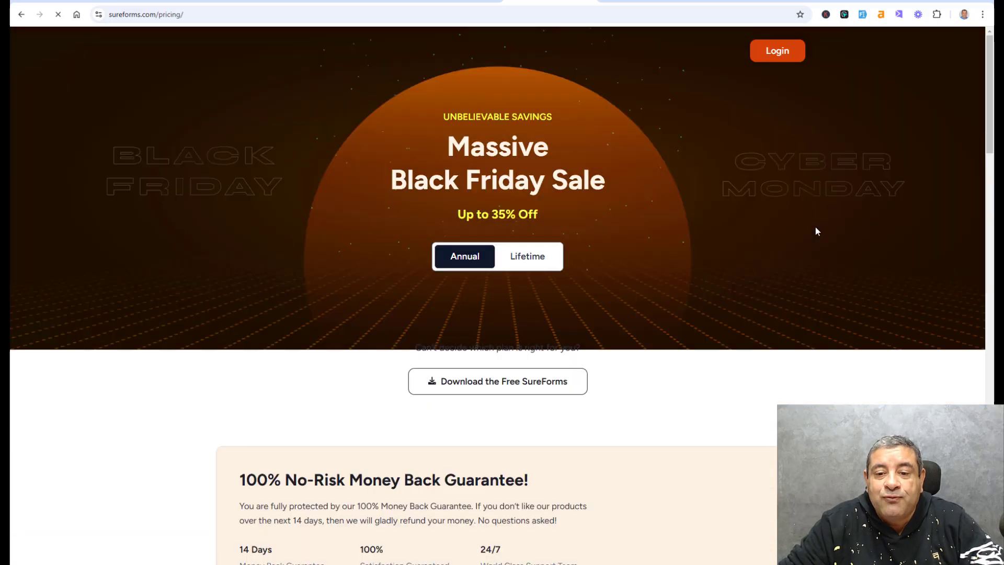
scroll(817, 231, "down", 5)
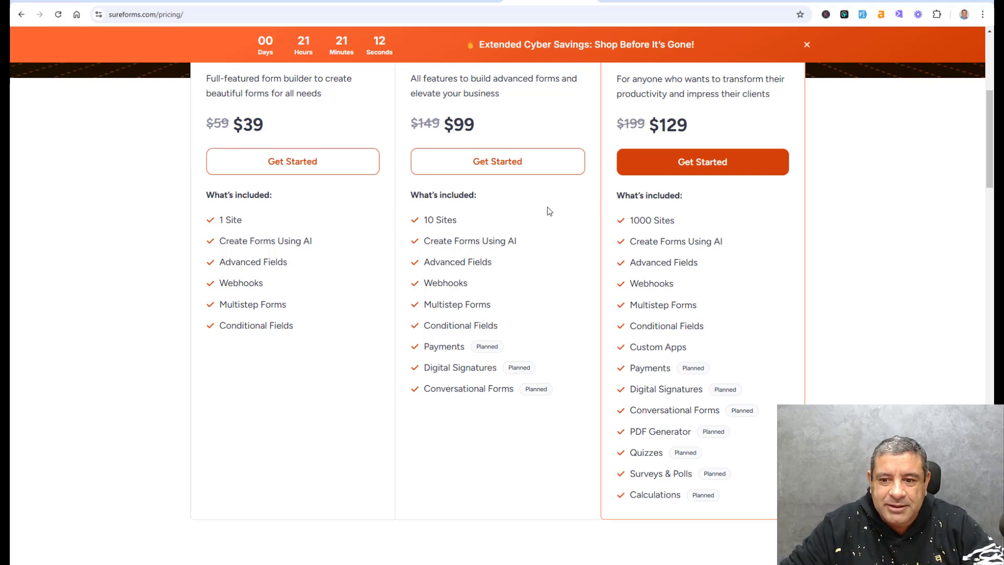
scroll(671, 261, "up", 2)
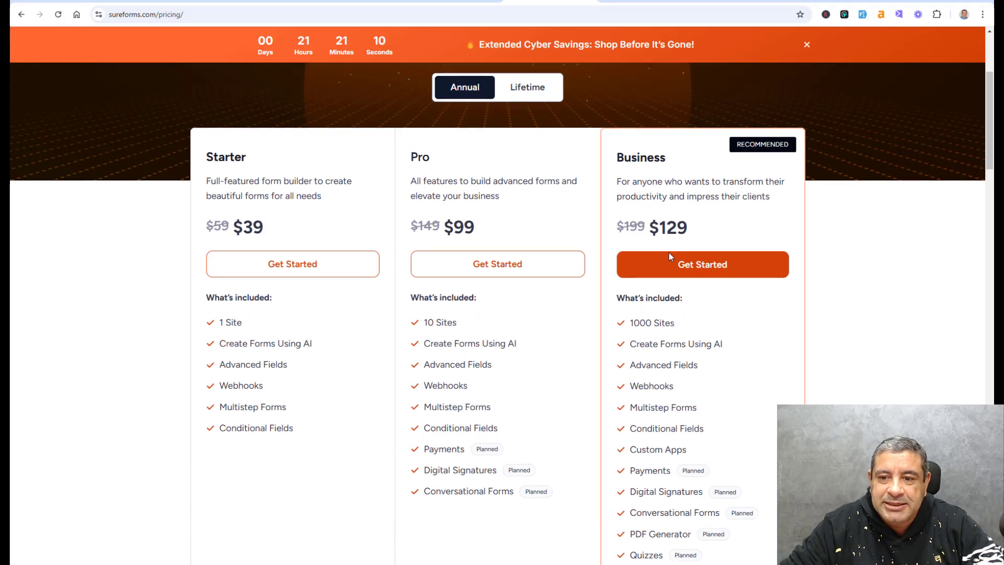
double_click(648, 158)
scroll(714, 283, "down", 1)
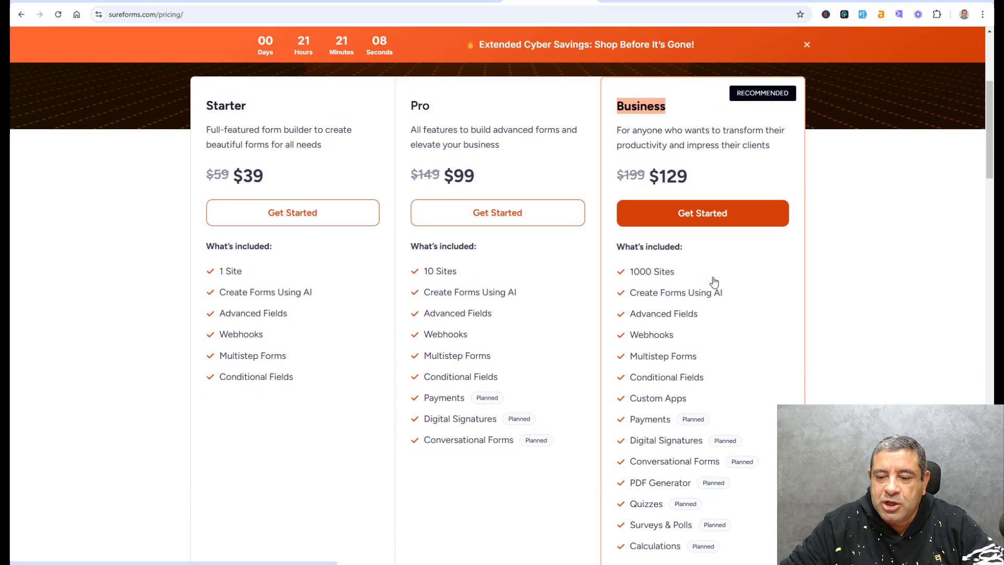
left_click_drag(630, 356, 697, 356)
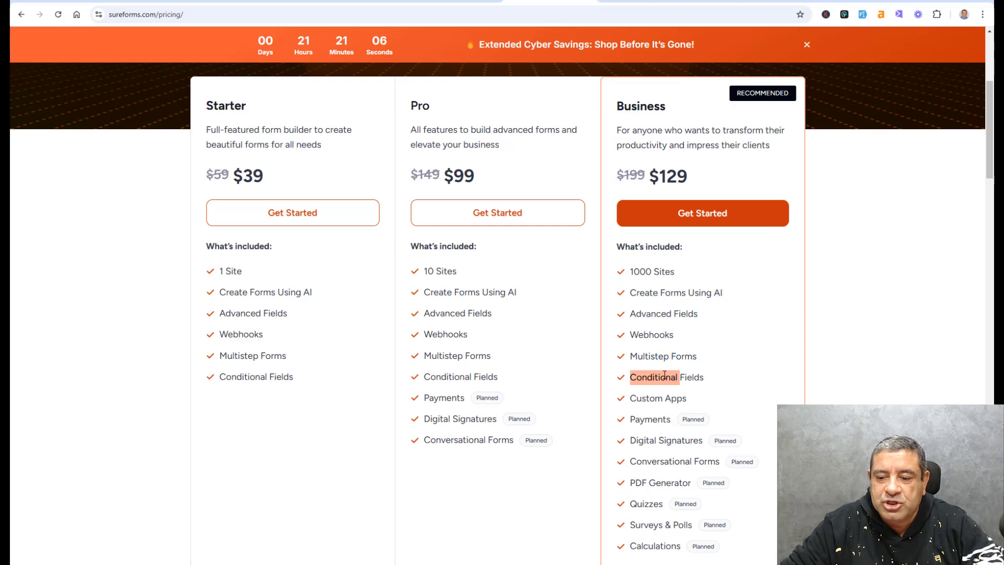
double_click(655, 415)
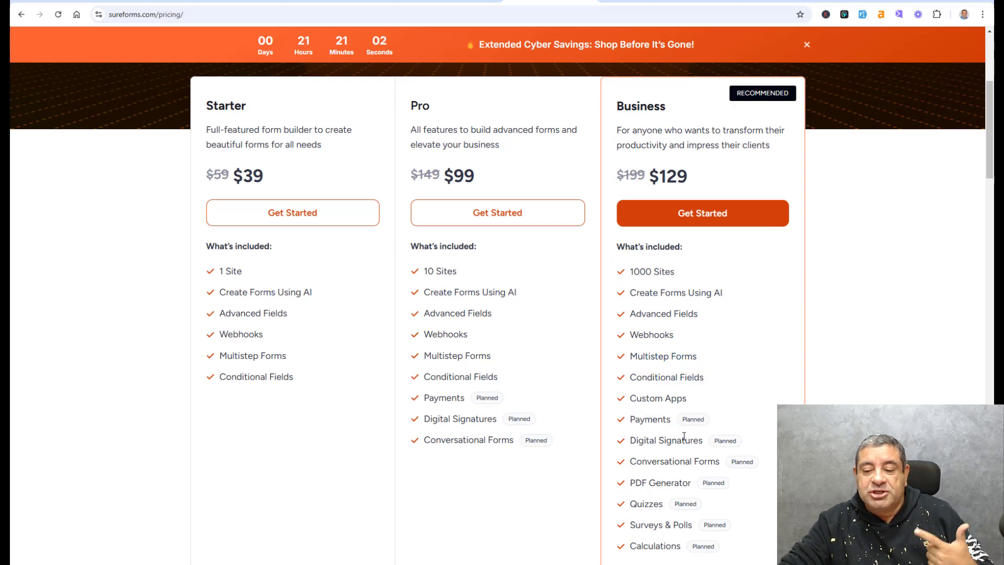
scroll(663, 480, "down", 2)
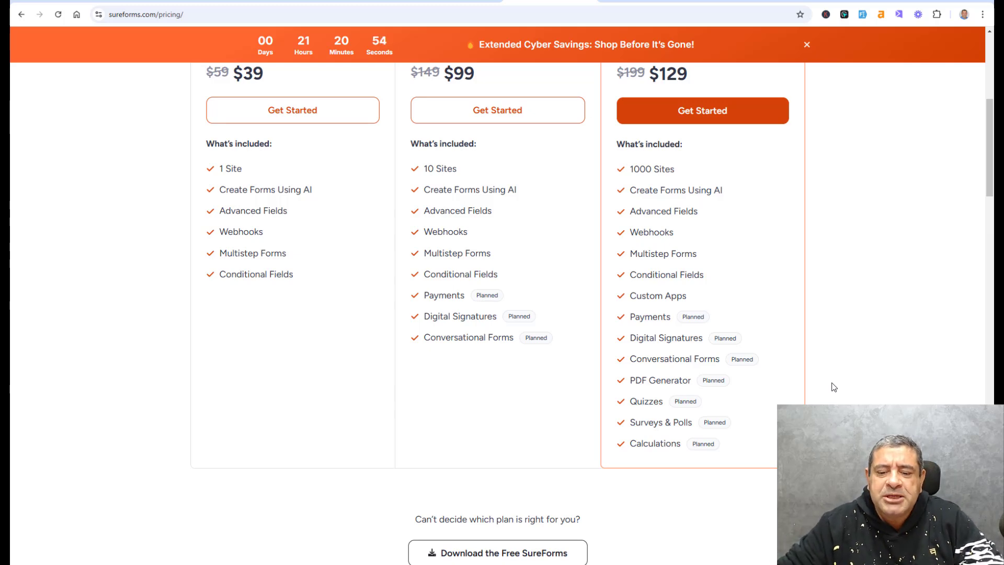
scroll(833, 387, "up", 4)
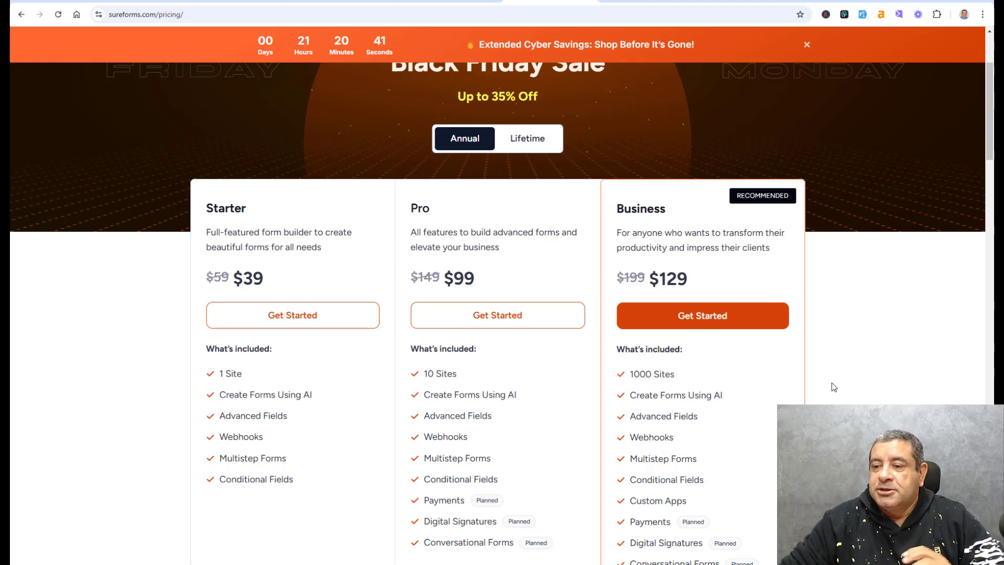
scroll(834, 387, "up", 3)
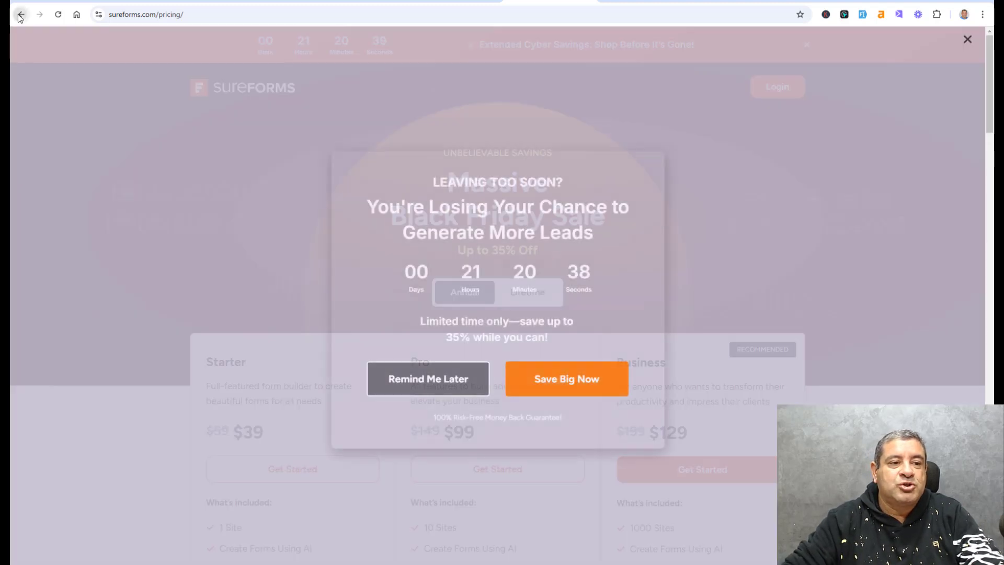
left_click(20, 15)
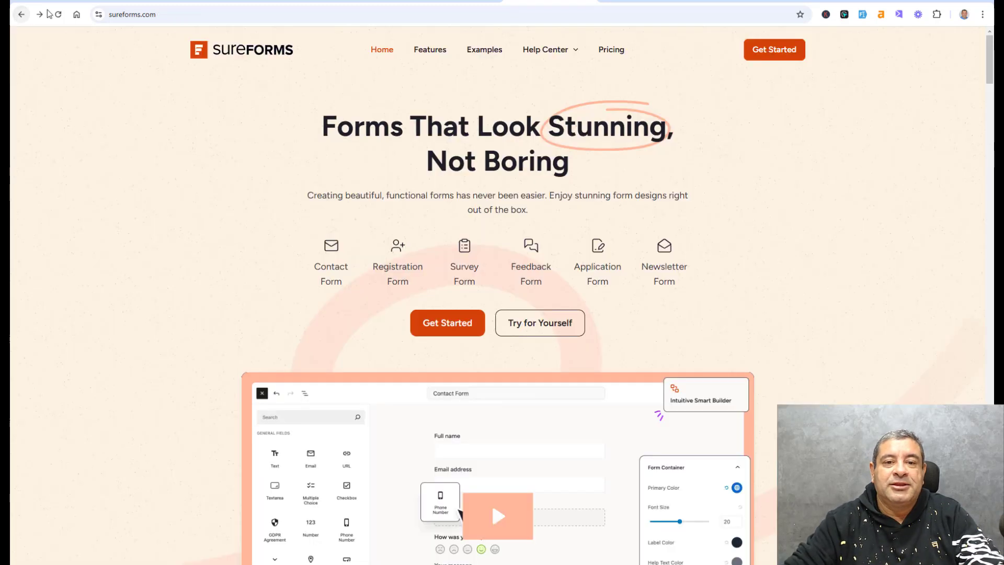